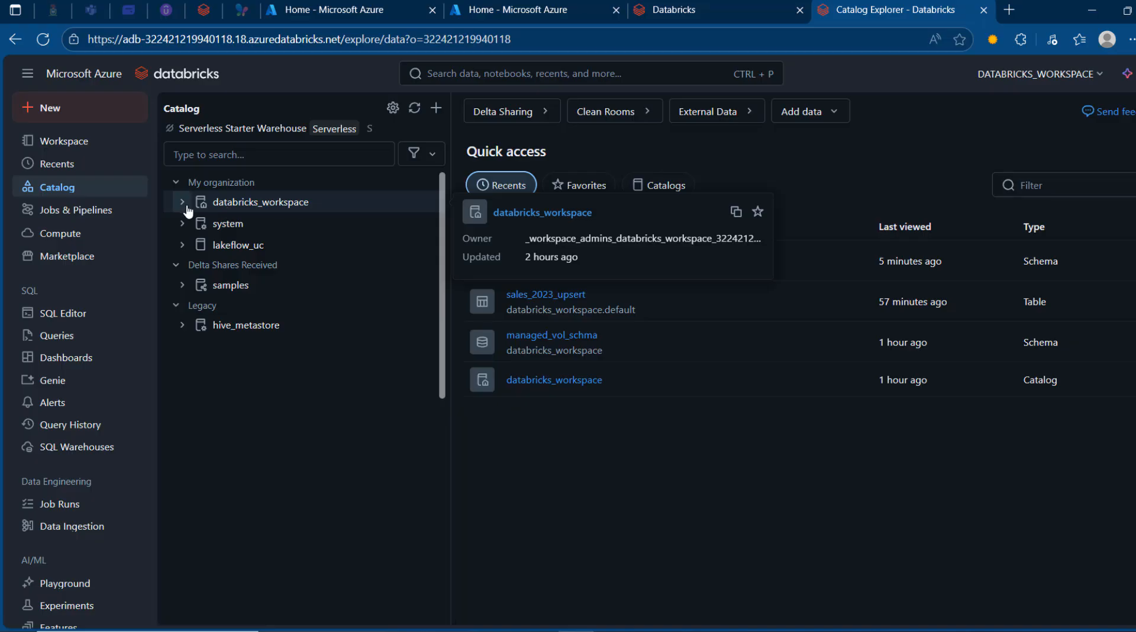
Expand the databricks_workspace catalog and check its managed_vol_schma and external_vol_schma schemas
click(182, 202)
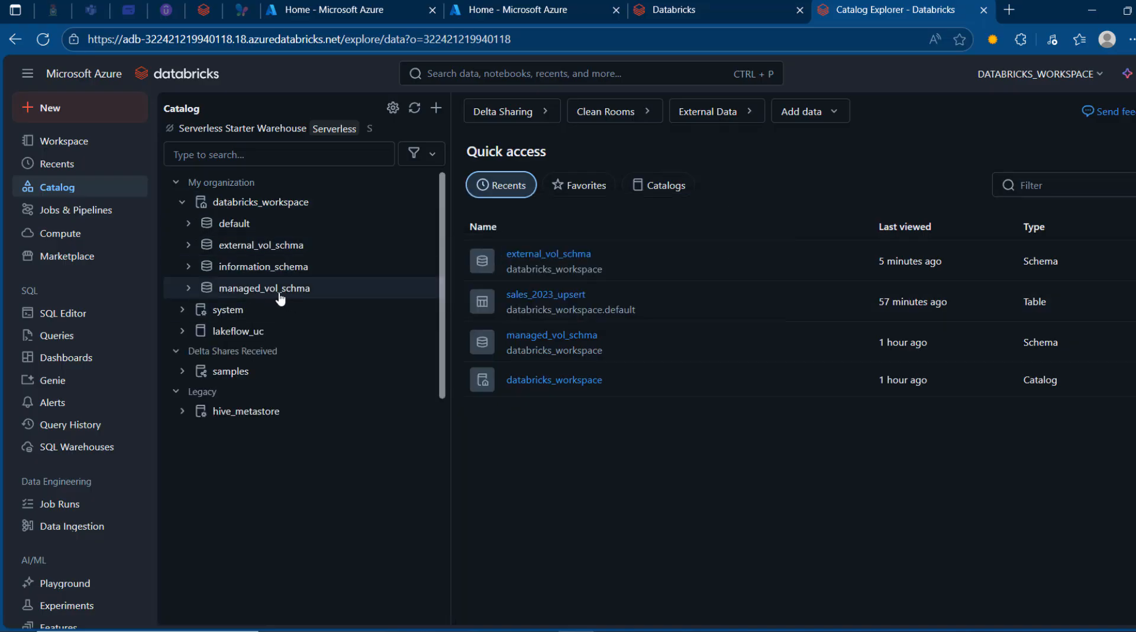
mouse_move(303, 298)
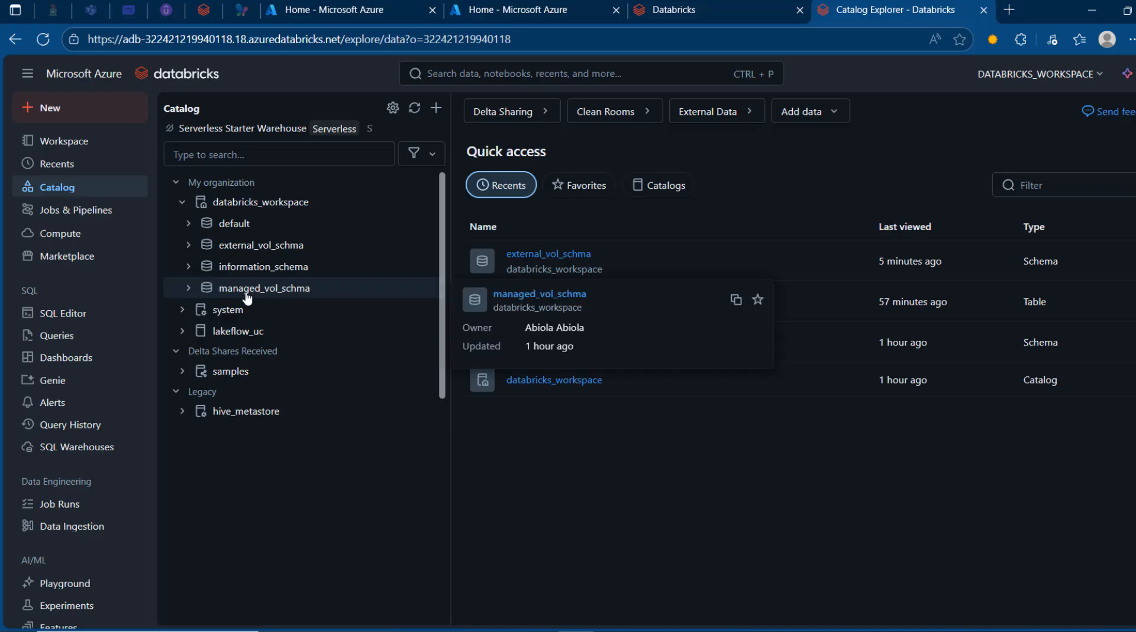
mouse_move(266, 252)
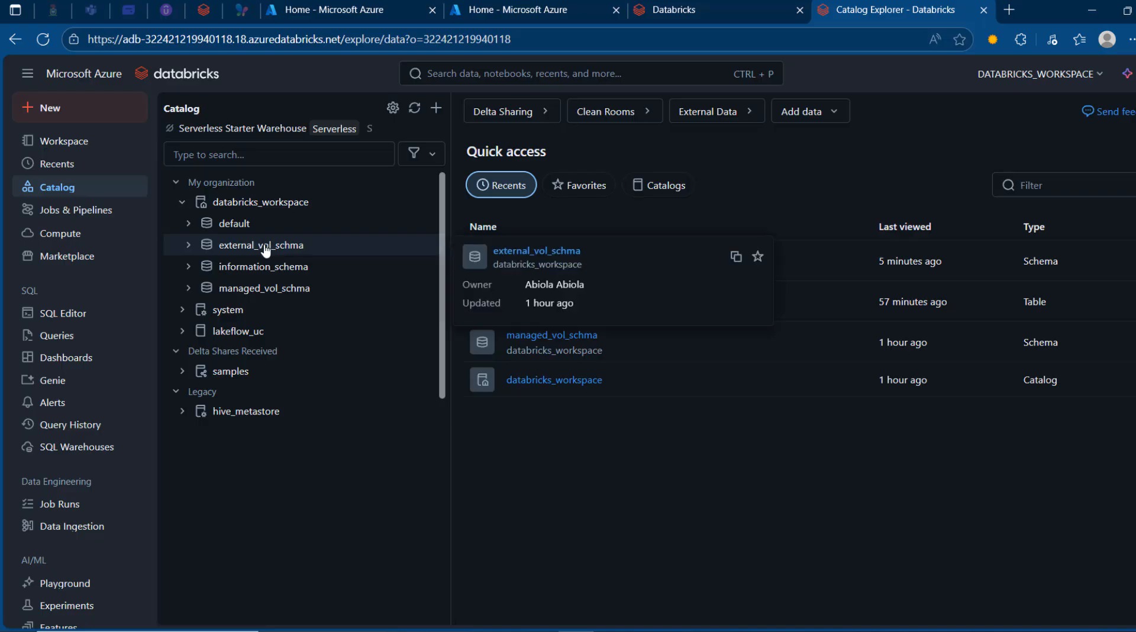
In the SQL editor, write a CREATE VOLUME statement for managed_volume under databricks_workspace.managed_vol_schma
click(72, 315)
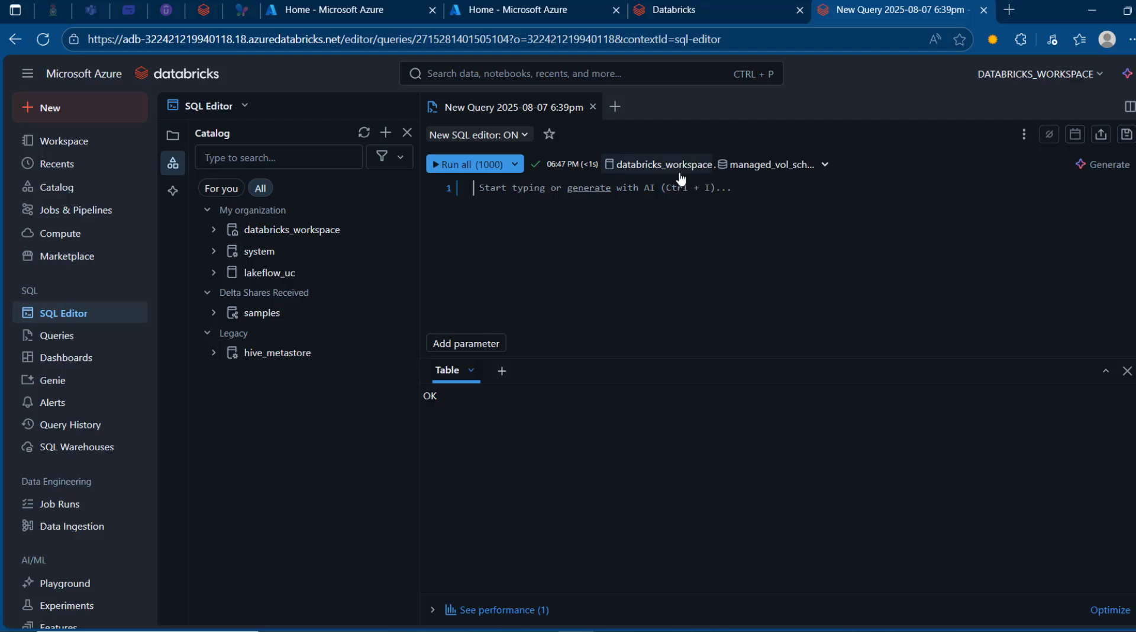
click(791, 170)
click(595, 236)
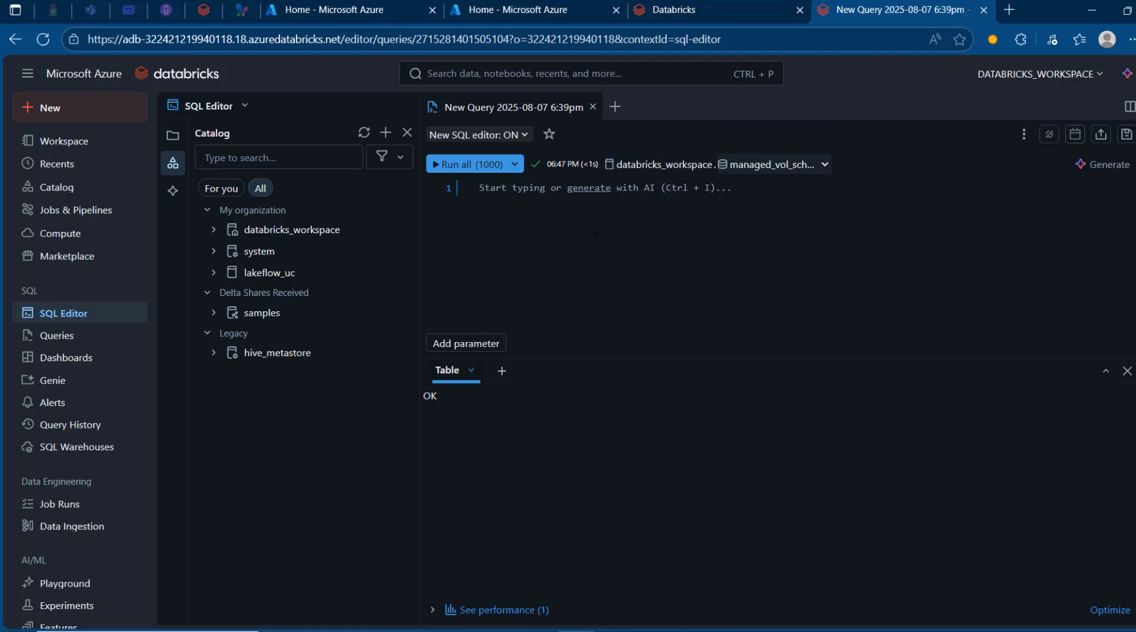
text(cREA)
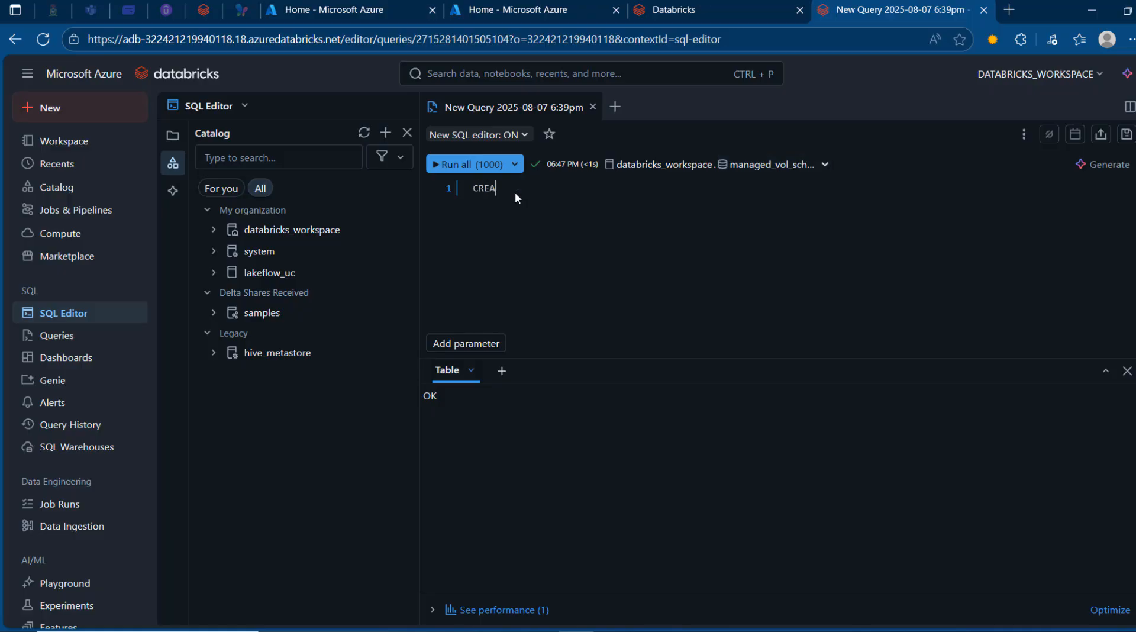
text(TE VOLUME )
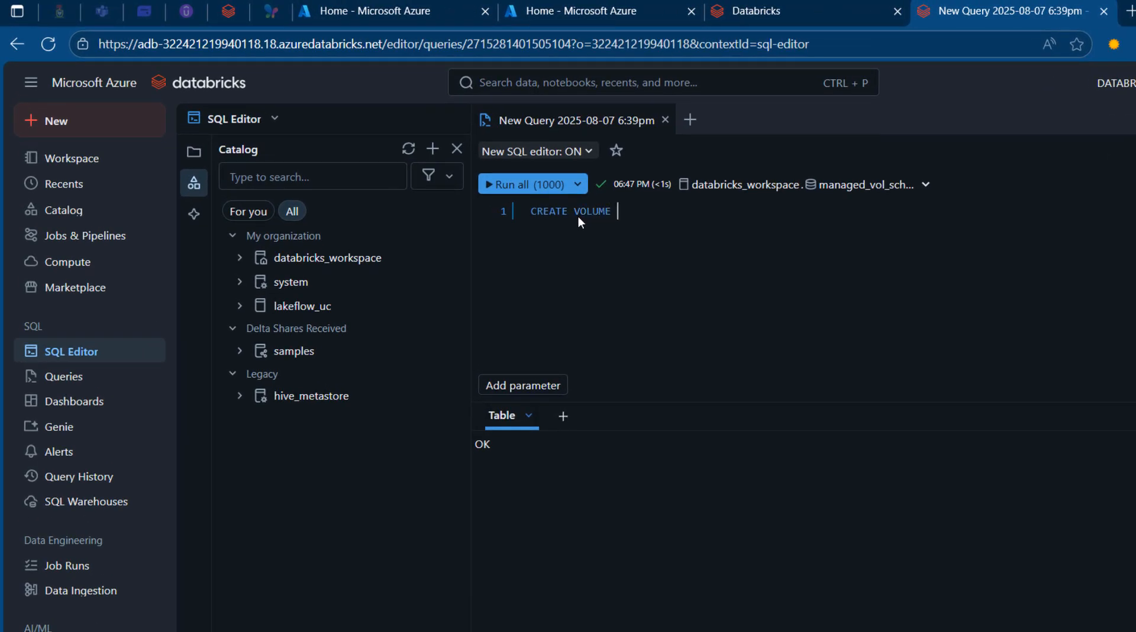
text(')
key(BackSpace)
text(managed_volume)
Add the comment 'Creation of my managed volume' on a second line of the statement and run the whole query
key(Return)
text(COMMENT )
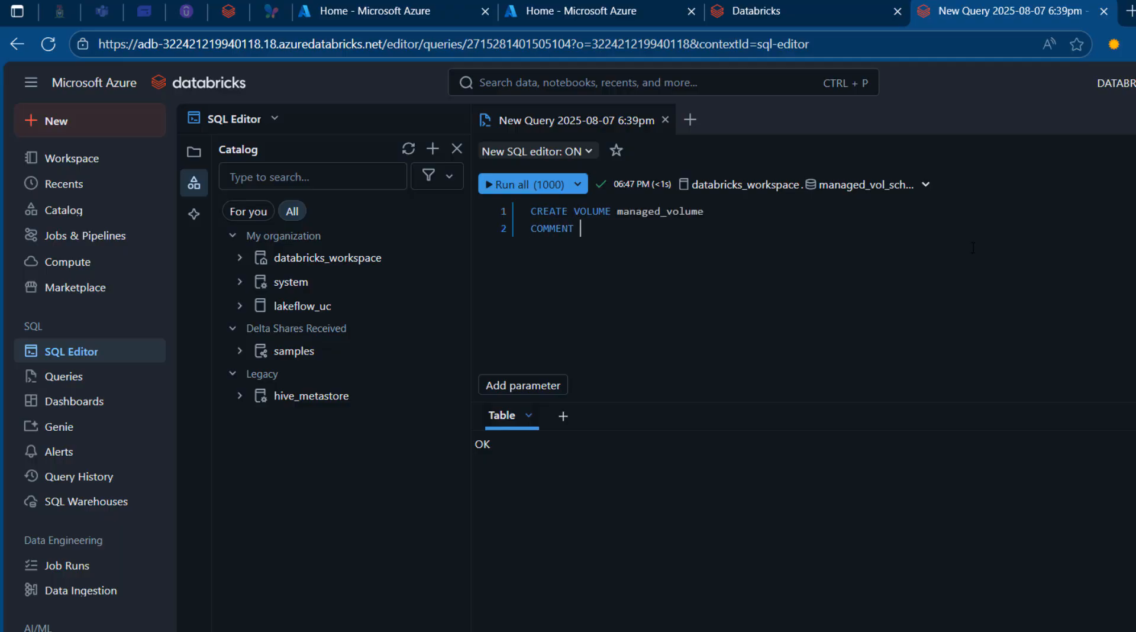
text('Creation of )
text(my managed)
text( volume)
drag(772, 228, 507, 207)
click(532, 188)
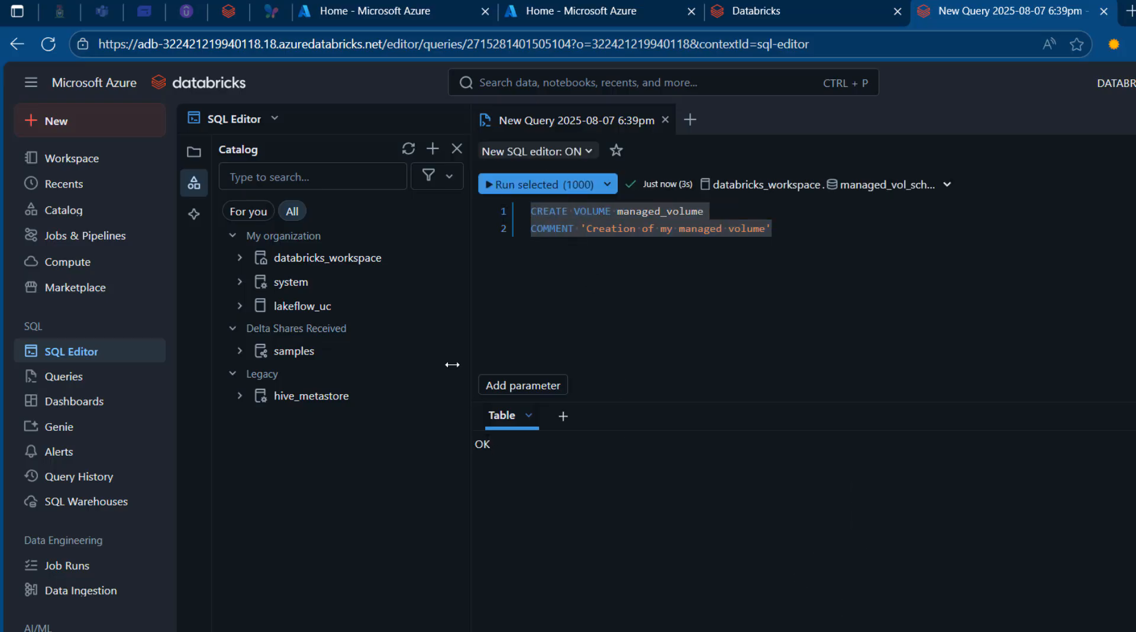
Expand databricks_workspace and managed_vol_schma beside the query and inspect the summary of managed_volume
click(239, 260)
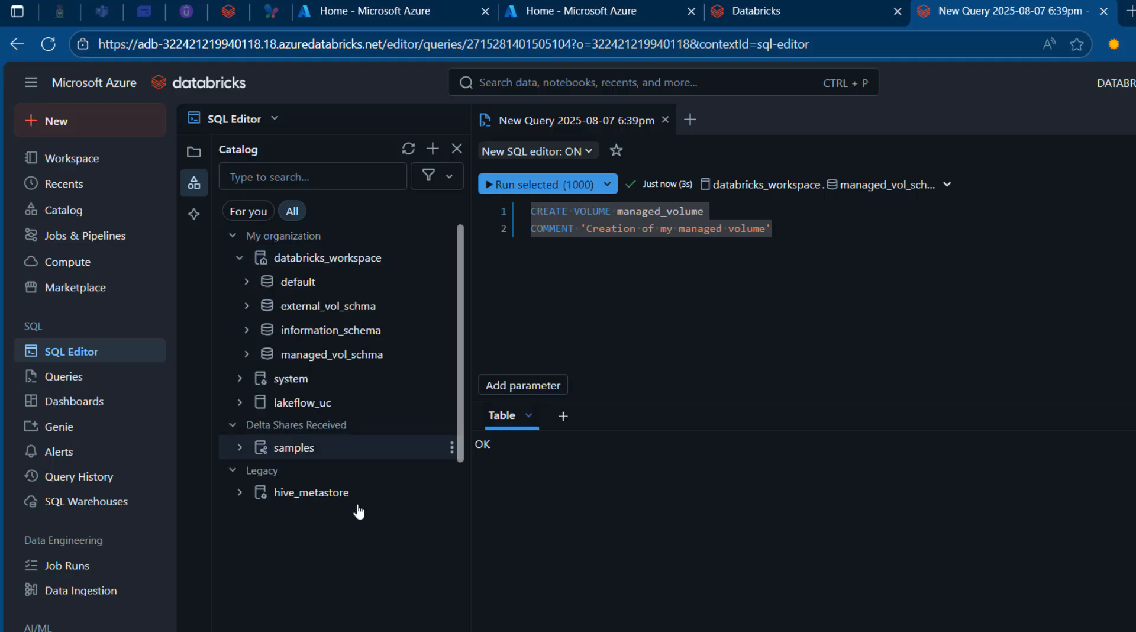
click(244, 355)
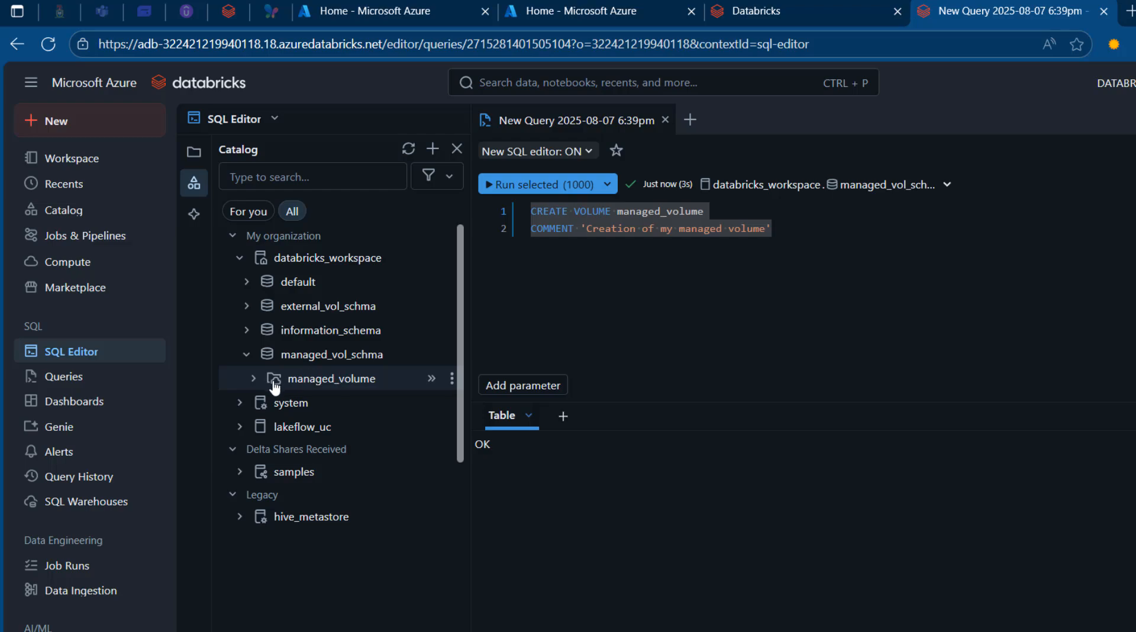
mouse_move(278, 381)
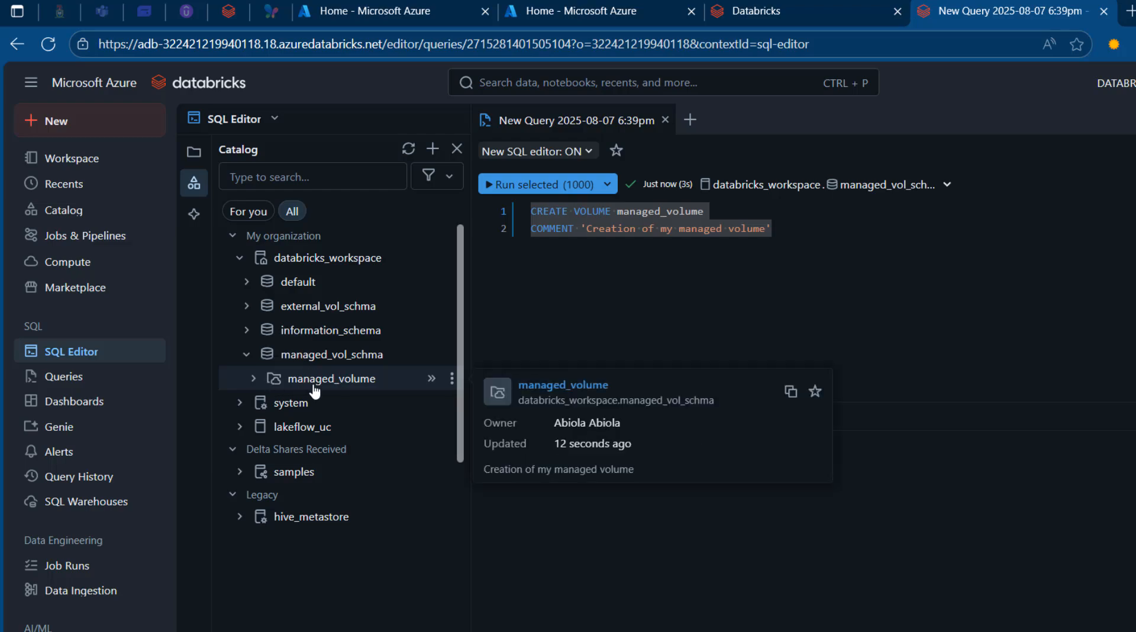
Open managed_volume from the managed_vol_schma schema of databricks_workspace in Catalog Explorer
click(67, 213)
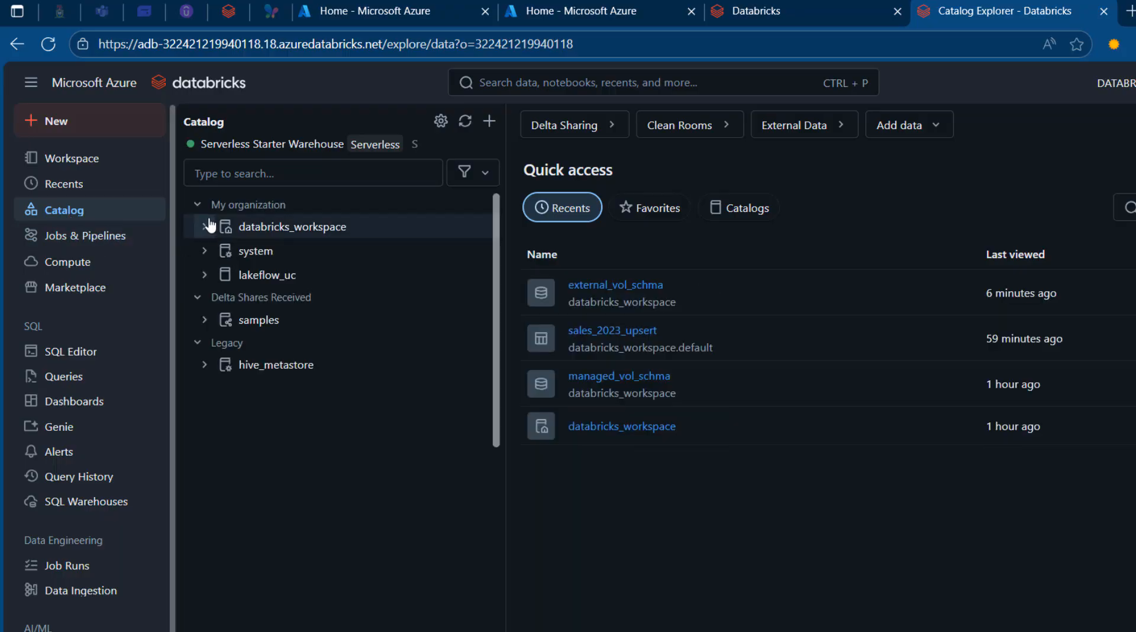
click(206, 226)
click(211, 323)
click(248, 349)
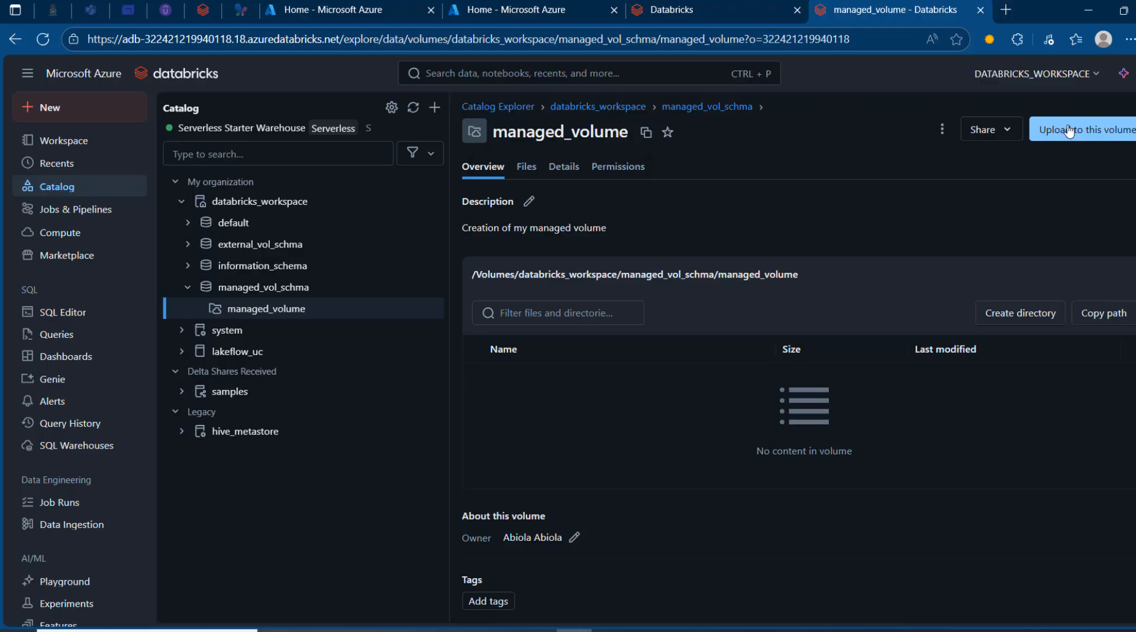
Upload sales2022_upsert.csv from the Data for Fabric and Databricks folder to managed_volume
click(1088, 130)
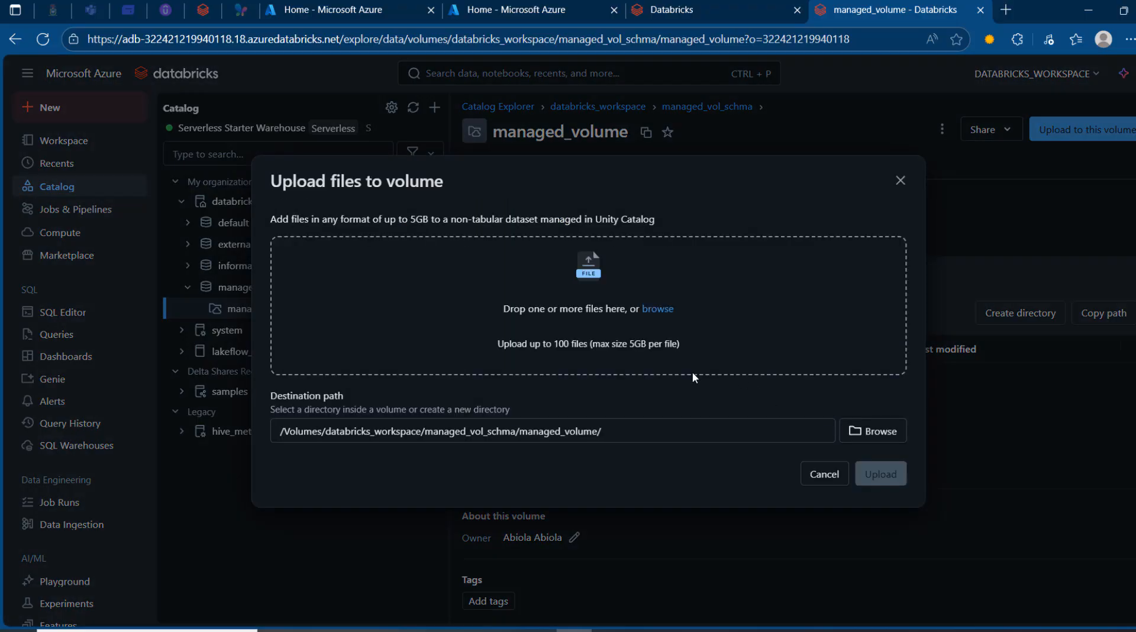
click(655, 313)
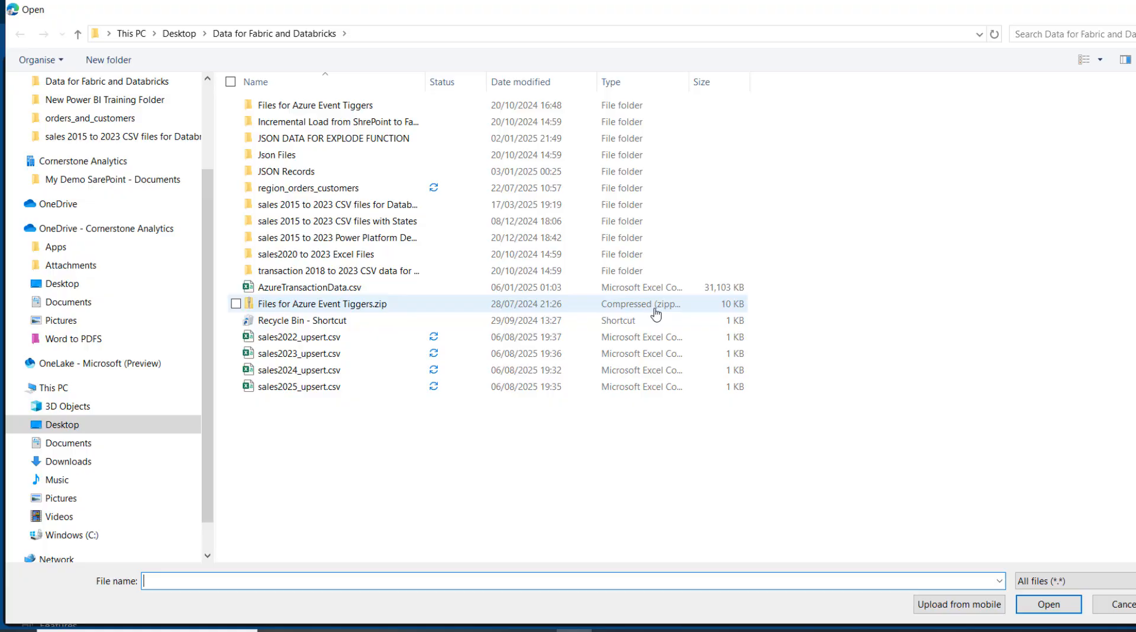
double_click(289, 338)
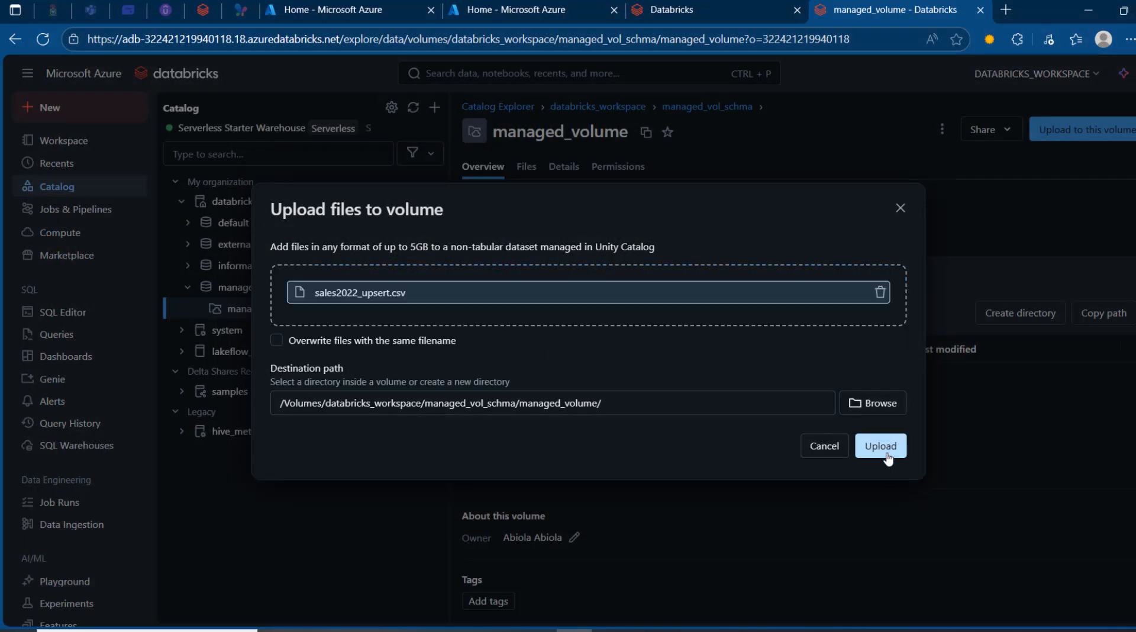
click(887, 451)
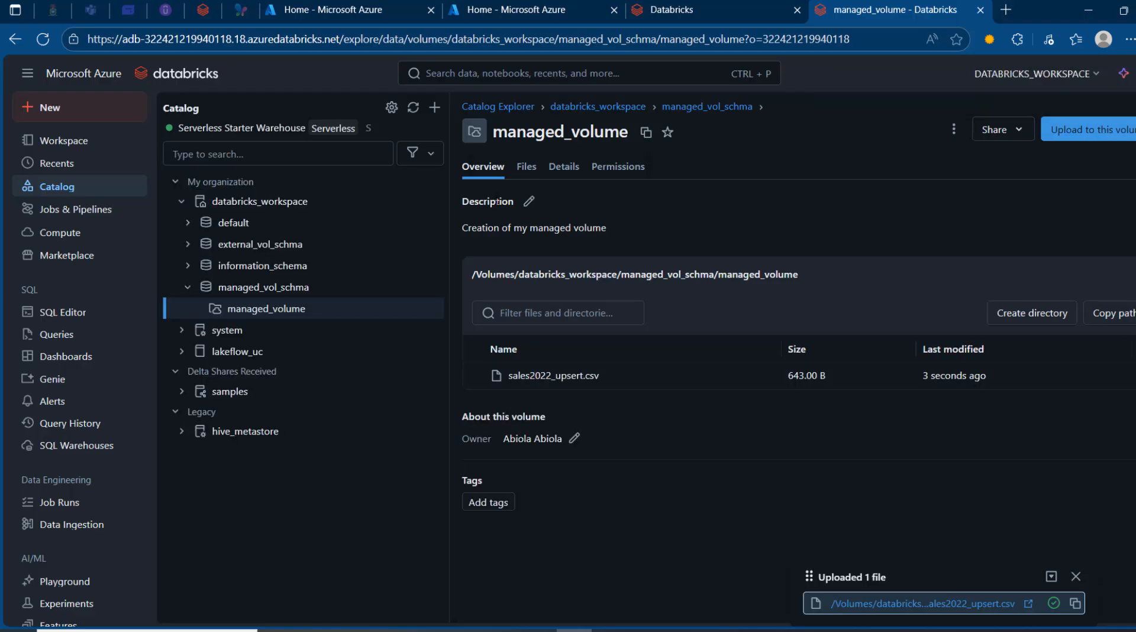
Preview the contents of sales2022_upsert.csv among the files of managed_volume, then close the preview
click(524, 168)
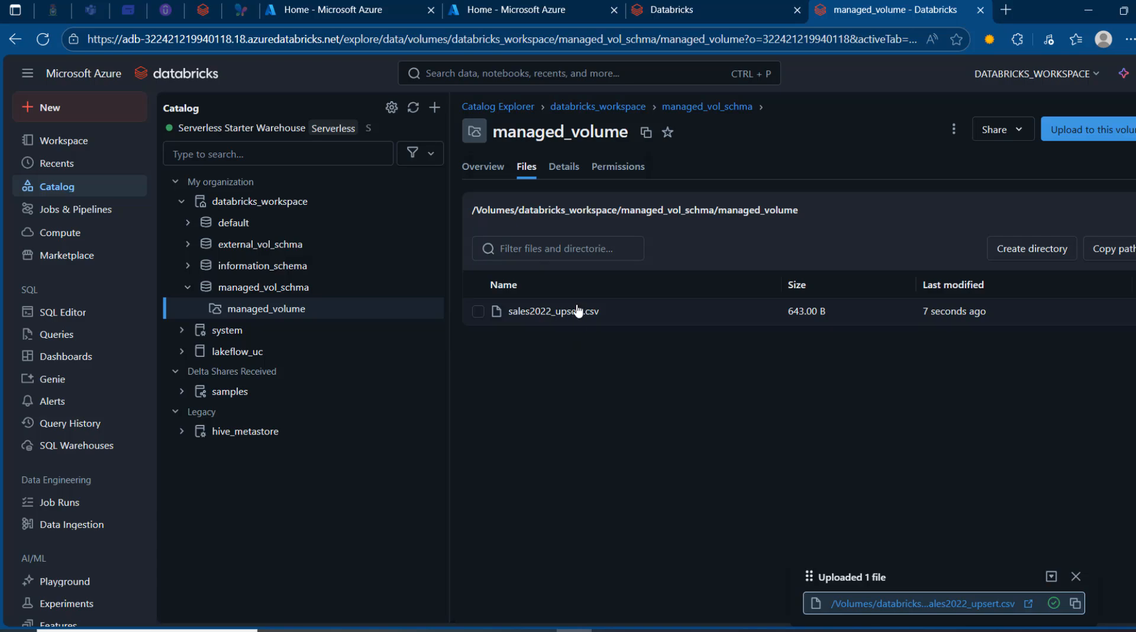
click(577, 320)
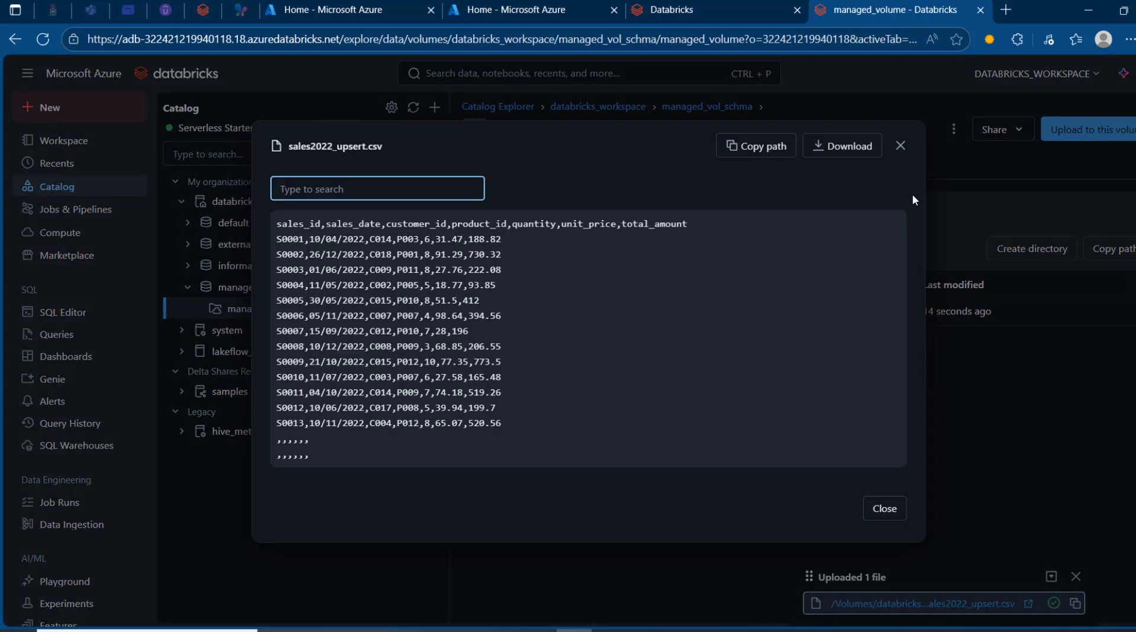
click(899, 144)
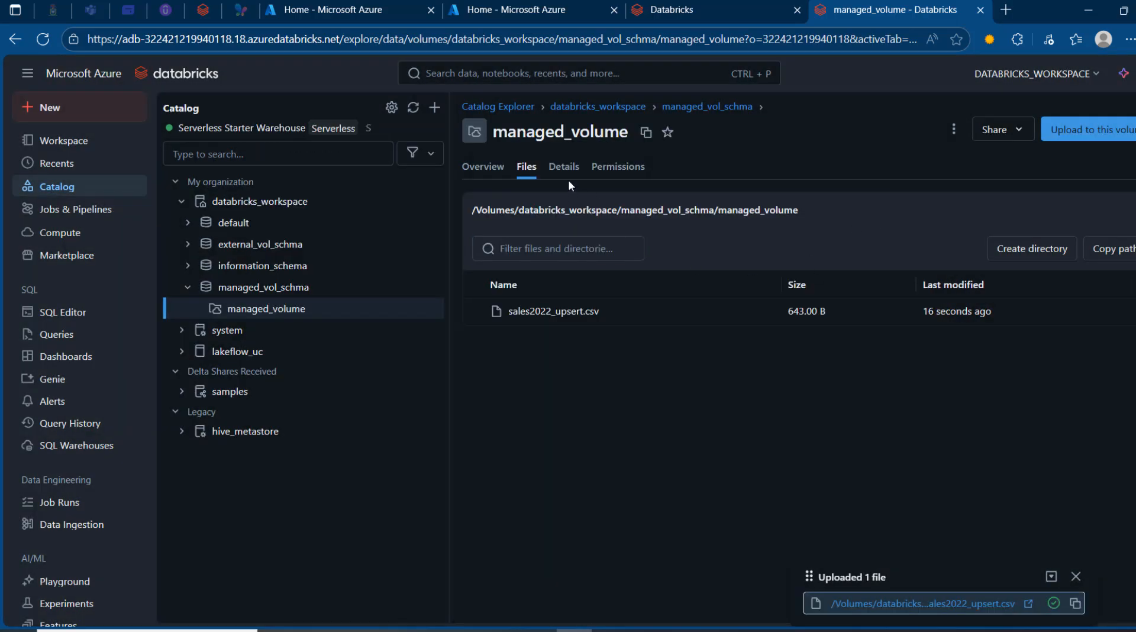
Examine the details of managed_volume, including its volume type and storage location
click(569, 176)
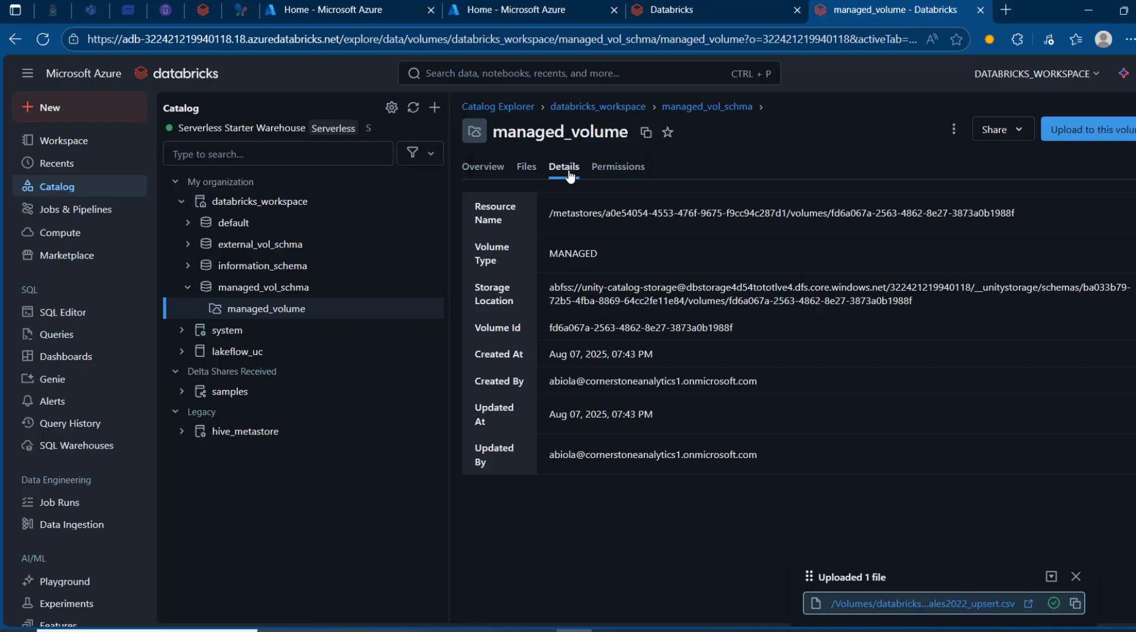
drag(545, 253, 633, 255)
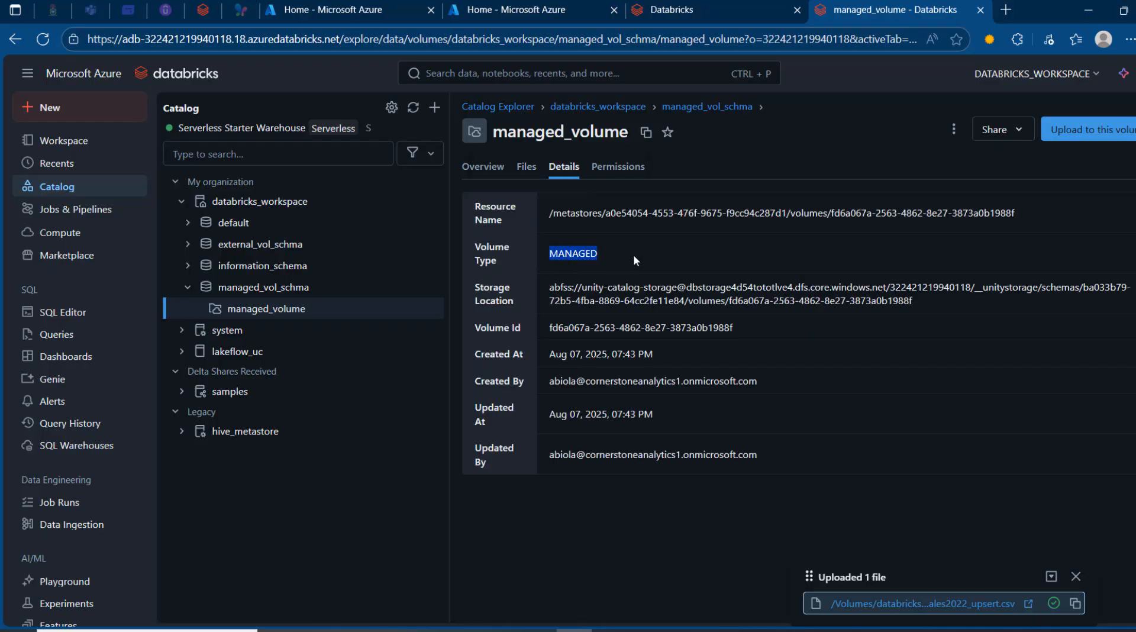
click(549, 214)
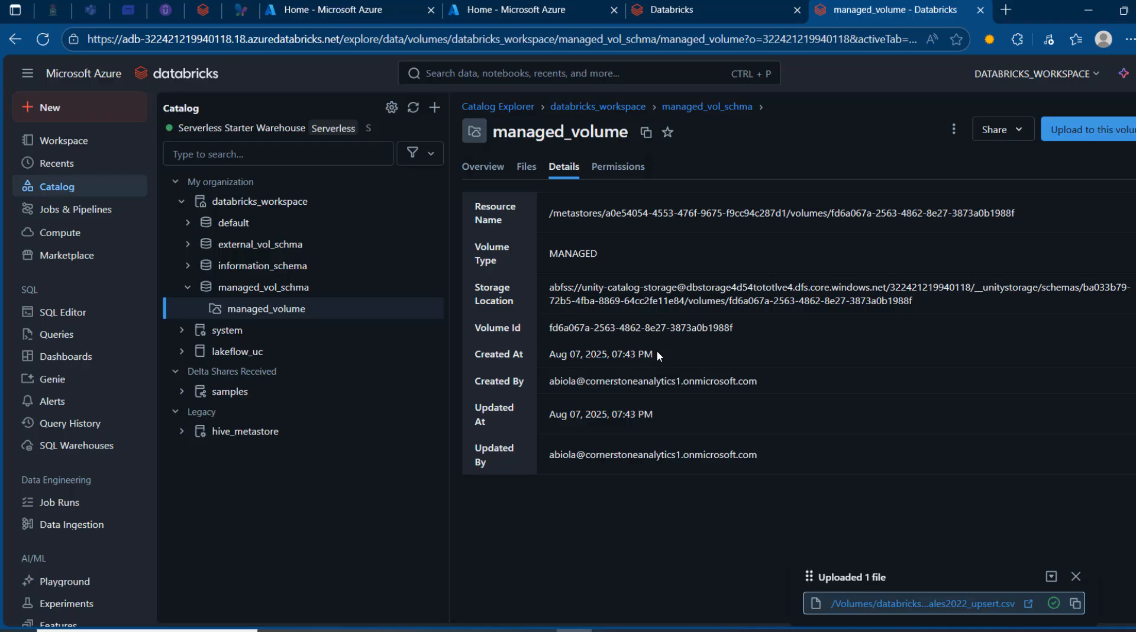
Switch to the Azure portal, search for "access" and open the Access Connector for Azure Databricks service
click(378, 7)
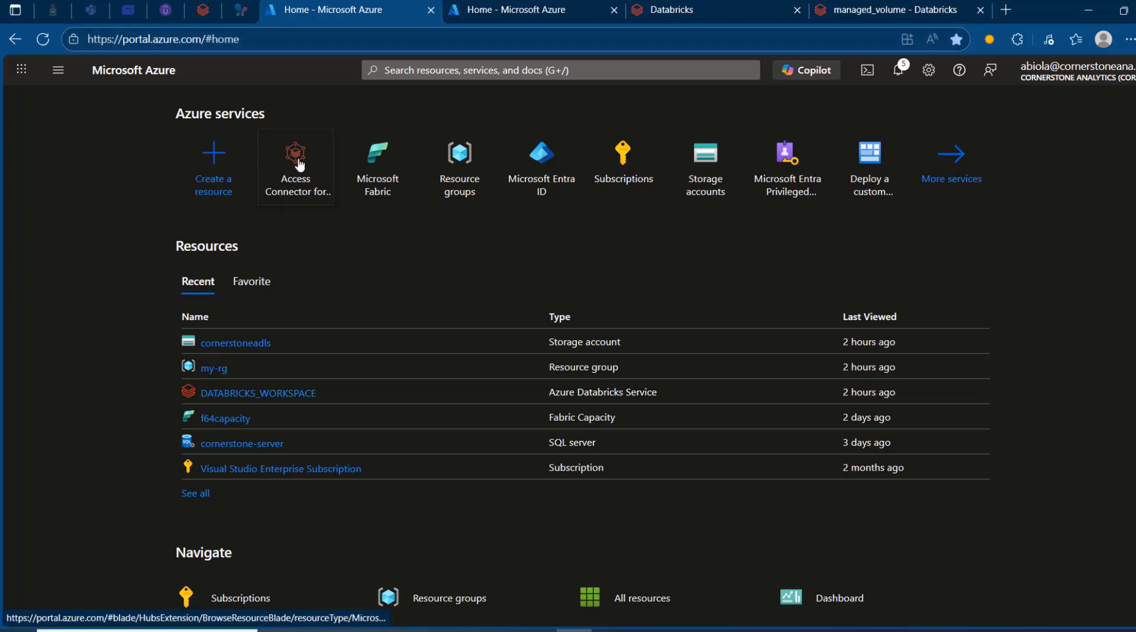
click(465, 70)
text(acc)
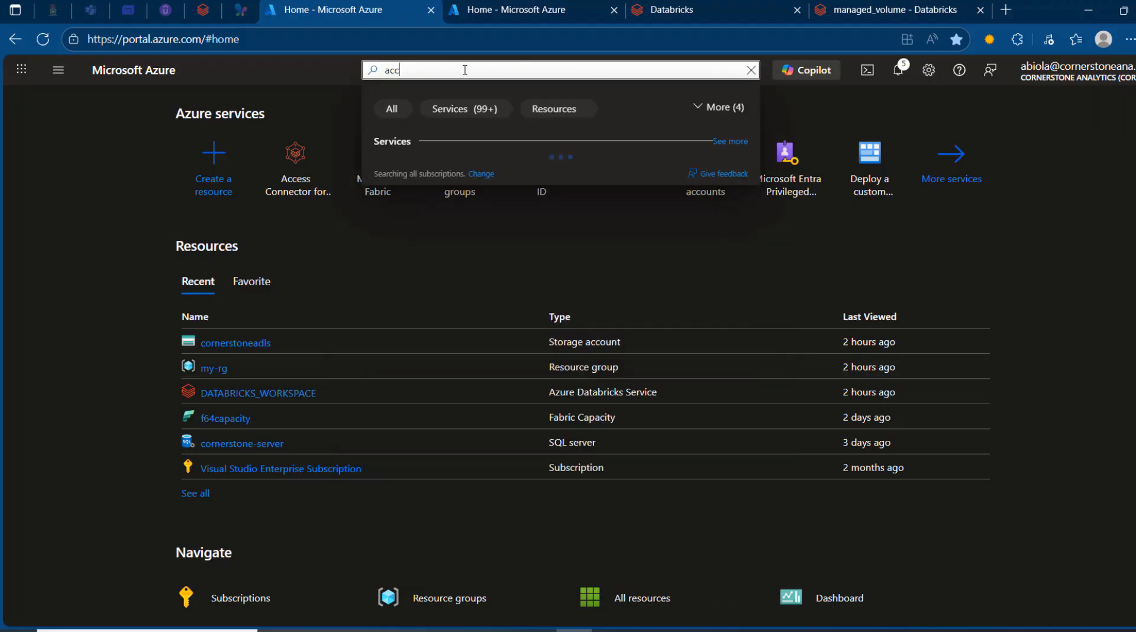
text(ess)
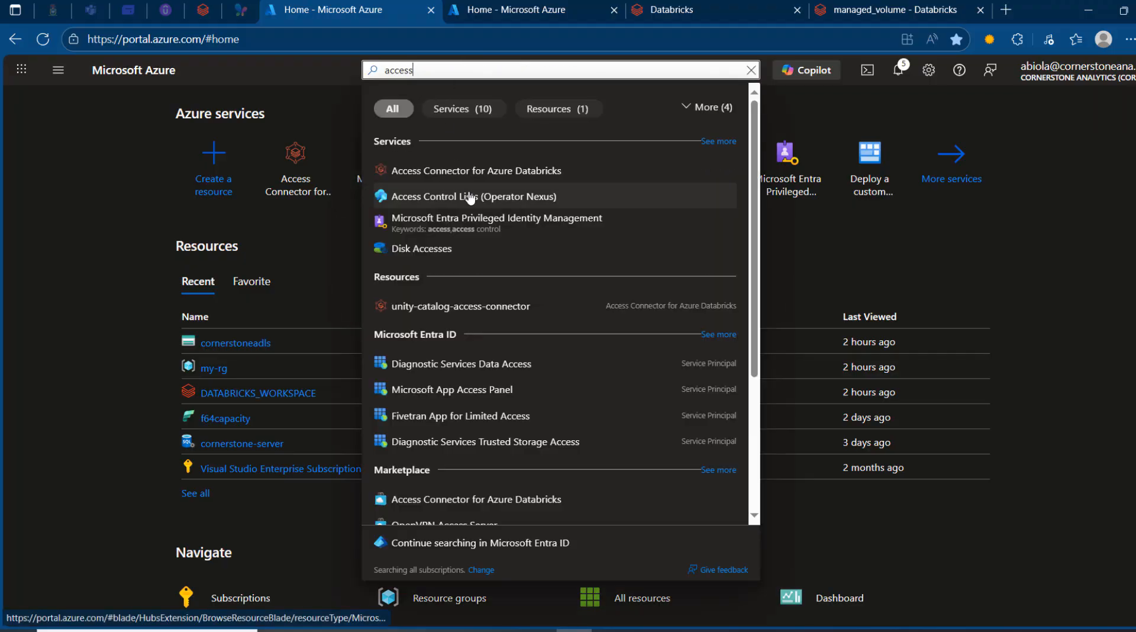
click(468, 170)
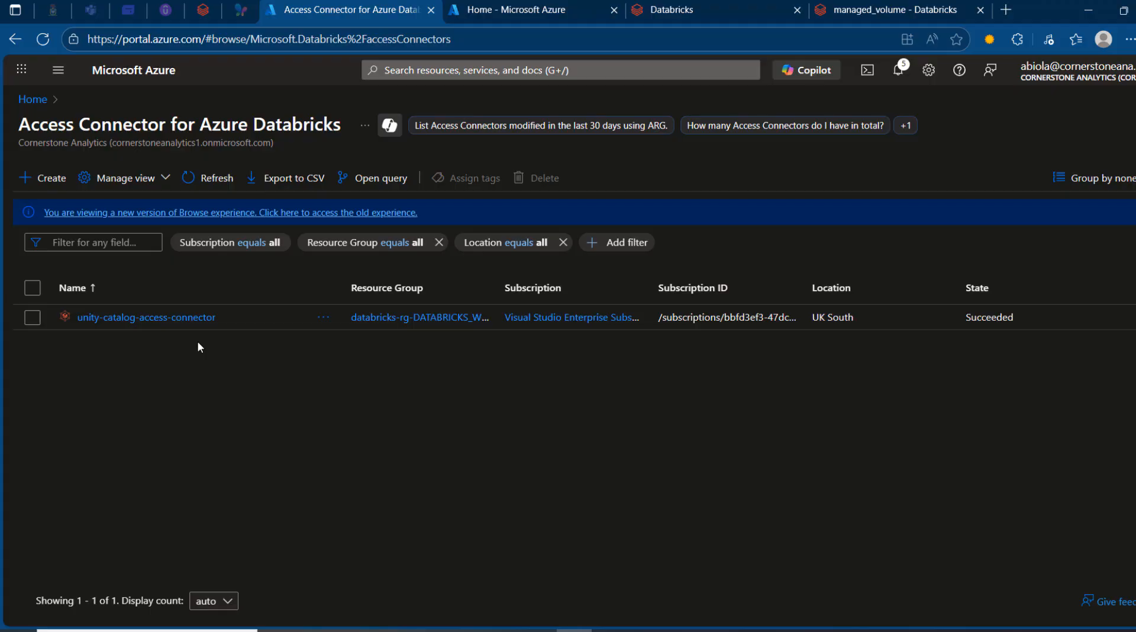
Start a new access connector in resource group my-rg and name it db_connector
click(44, 179)
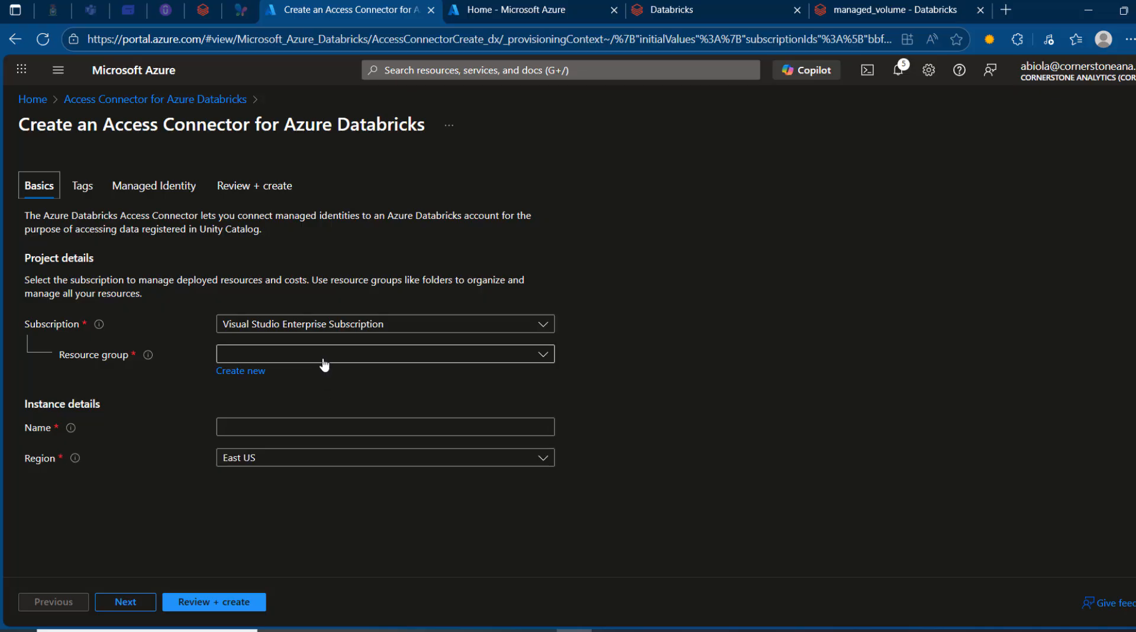
click(323, 355)
click(289, 451)
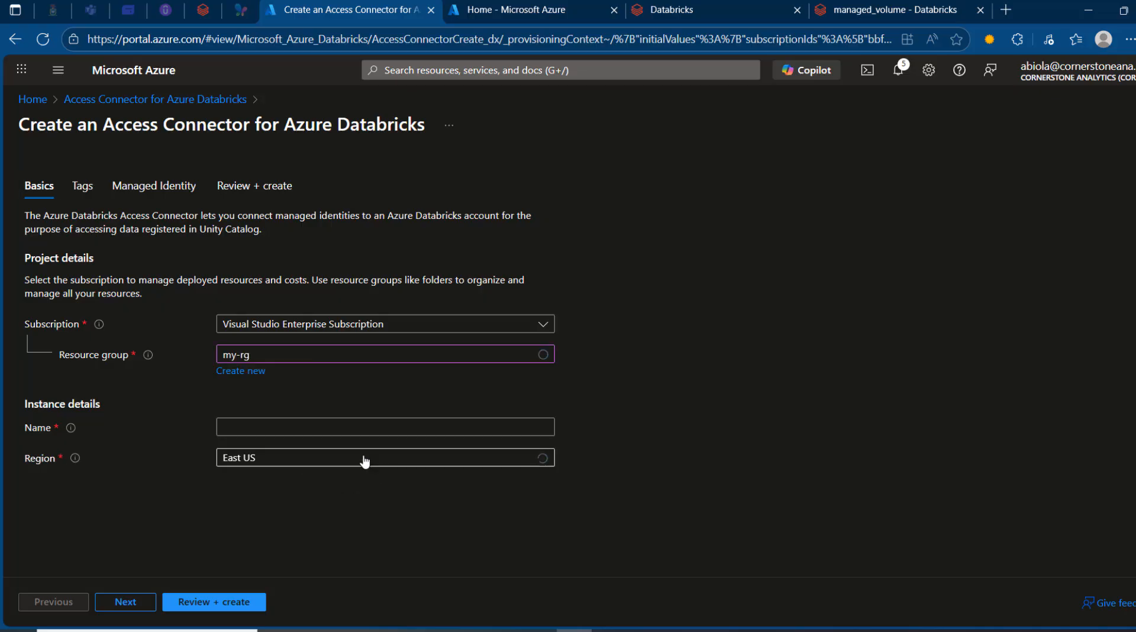
click(268, 428)
text(db_)
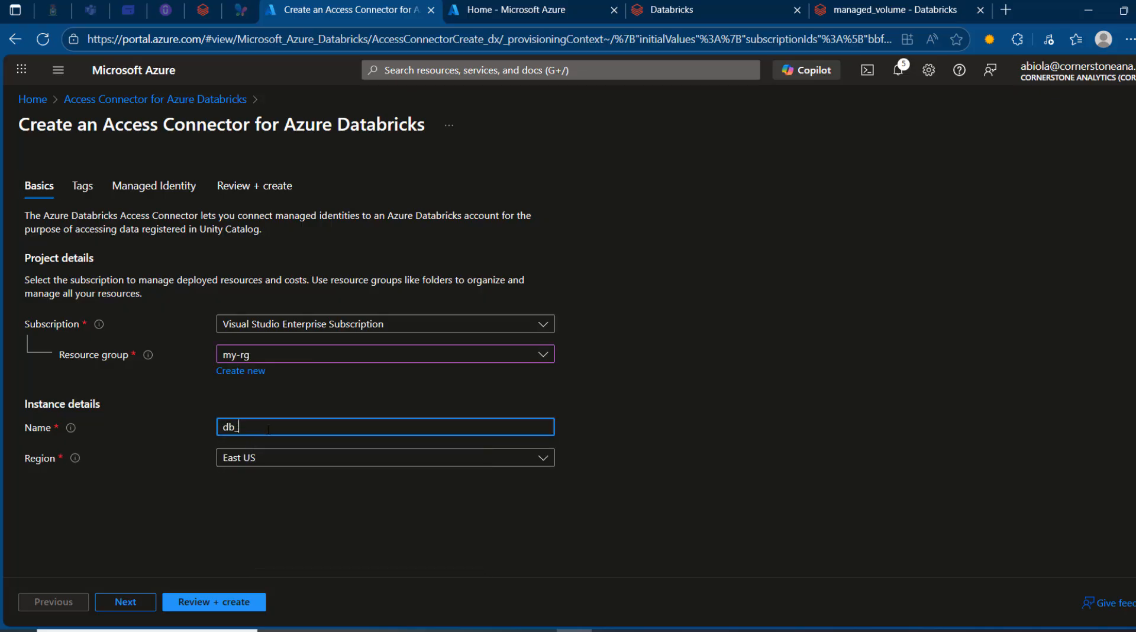
text(connector)
Set the connector's region to UK South, review the configuration and create the access connector
click(335, 459)
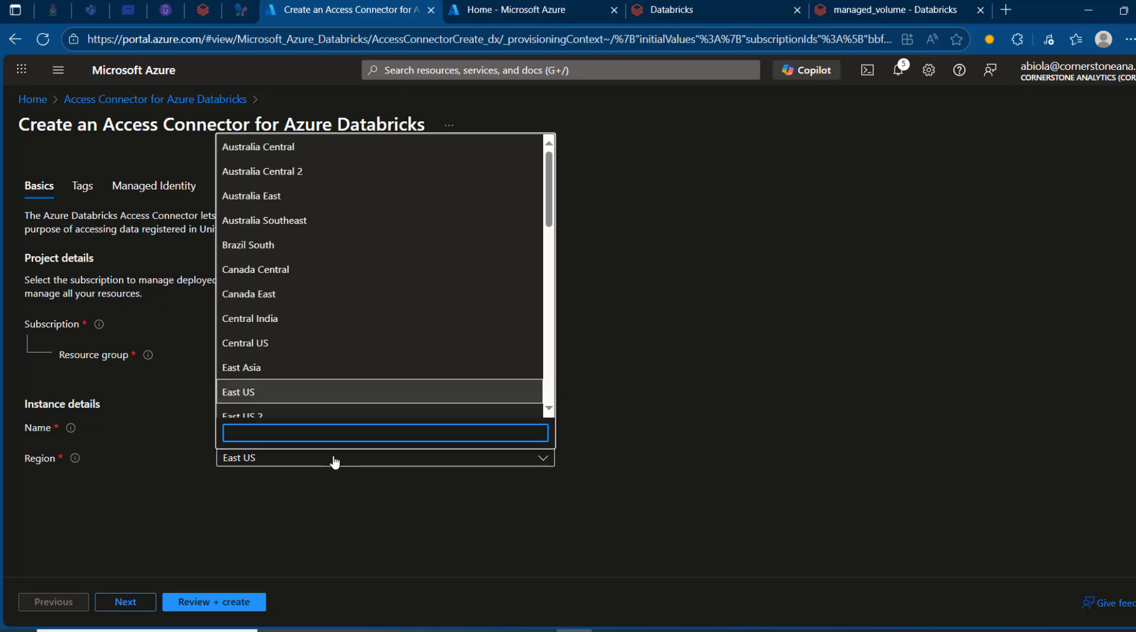
text(uk)
click(296, 386)
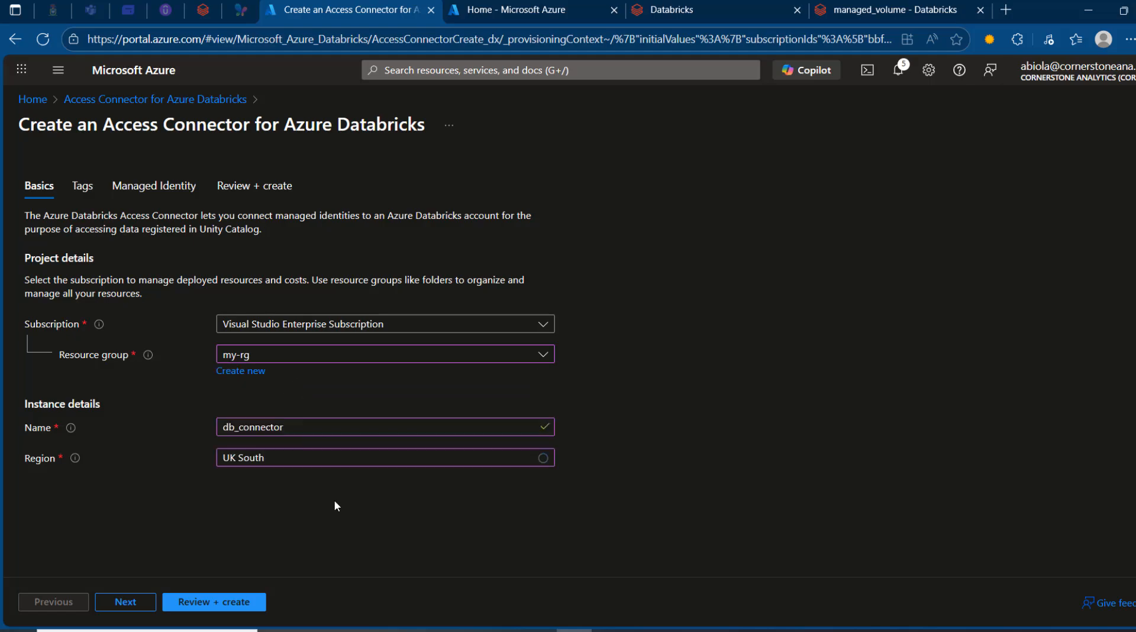
click(201, 607)
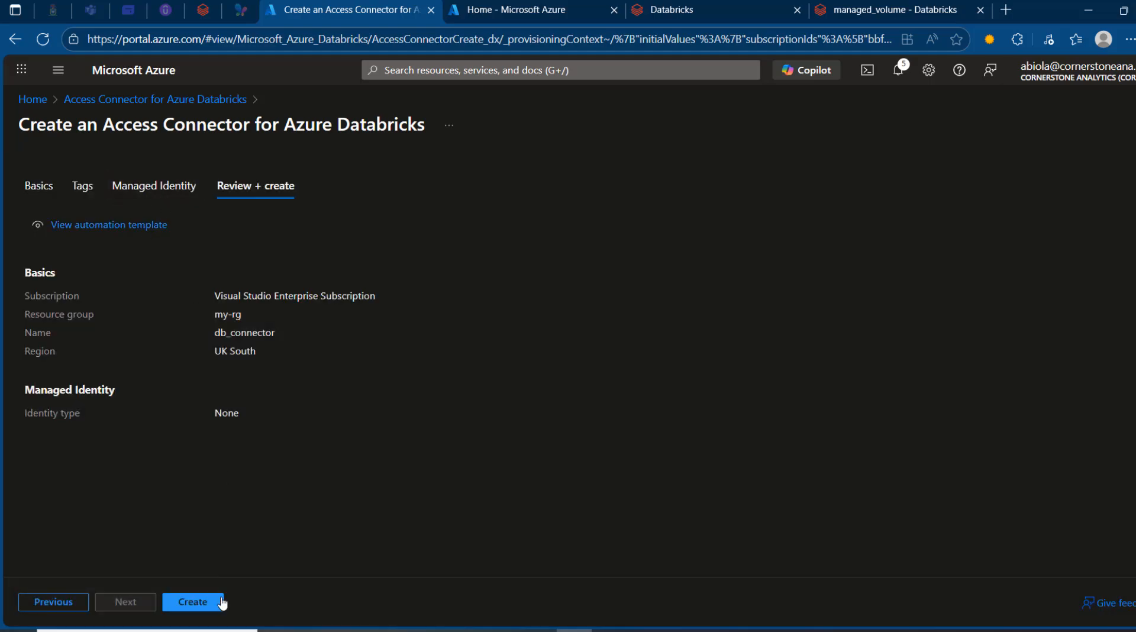
click(208, 603)
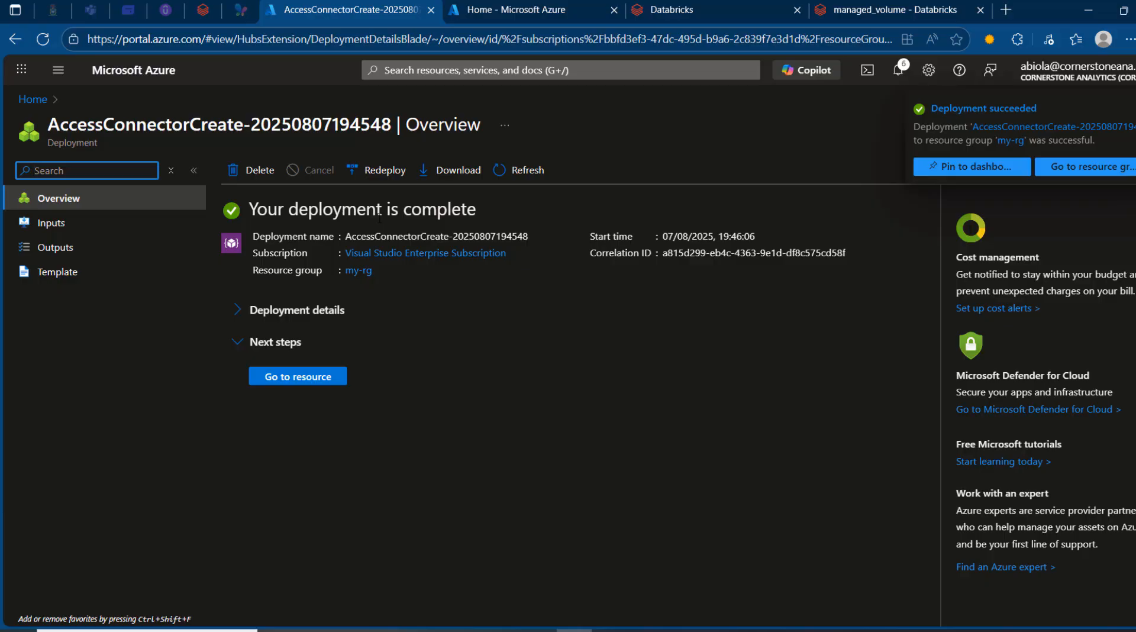
Start a role assignment in the cornerstoneadls storage account's access control and select the Storage Blob Data Contributor role
click(523, 9)
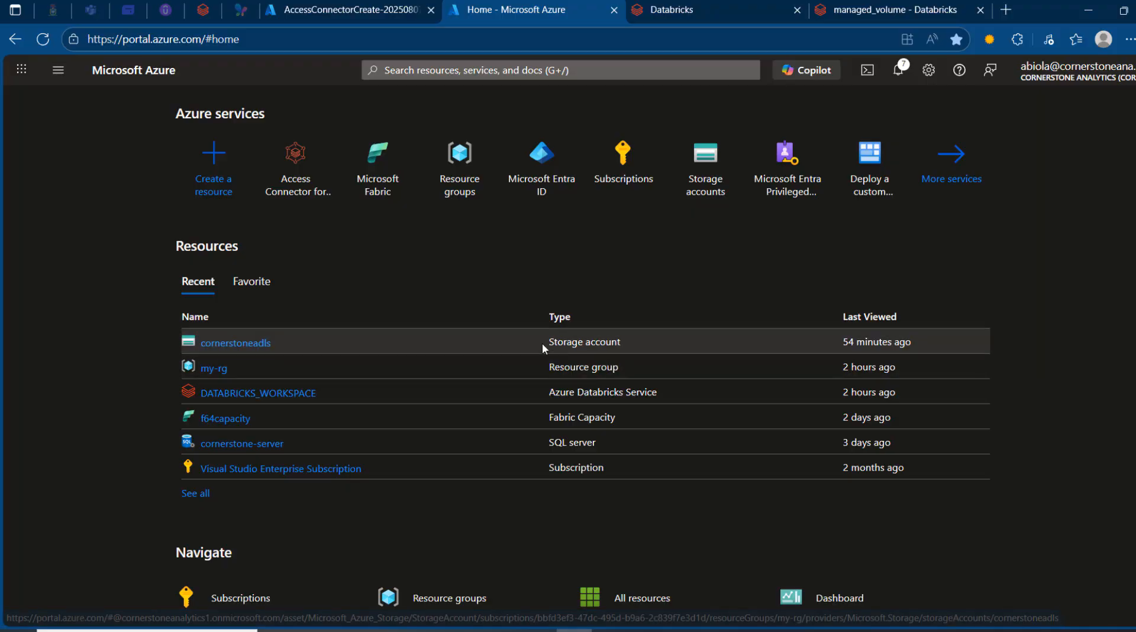
click(255, 343)
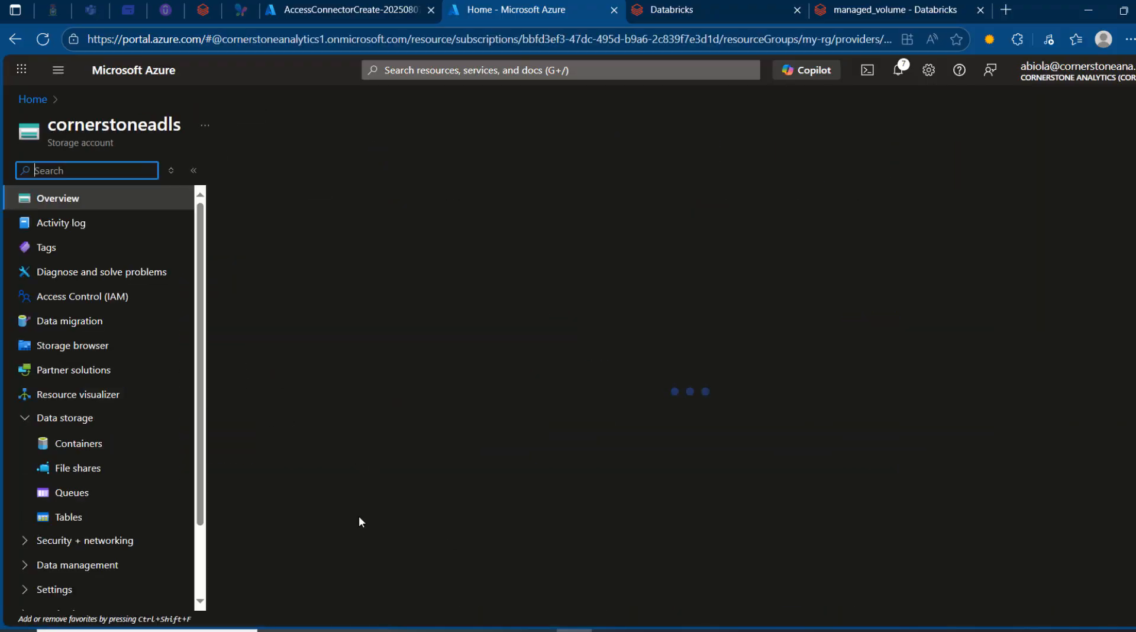
click(94, 299)
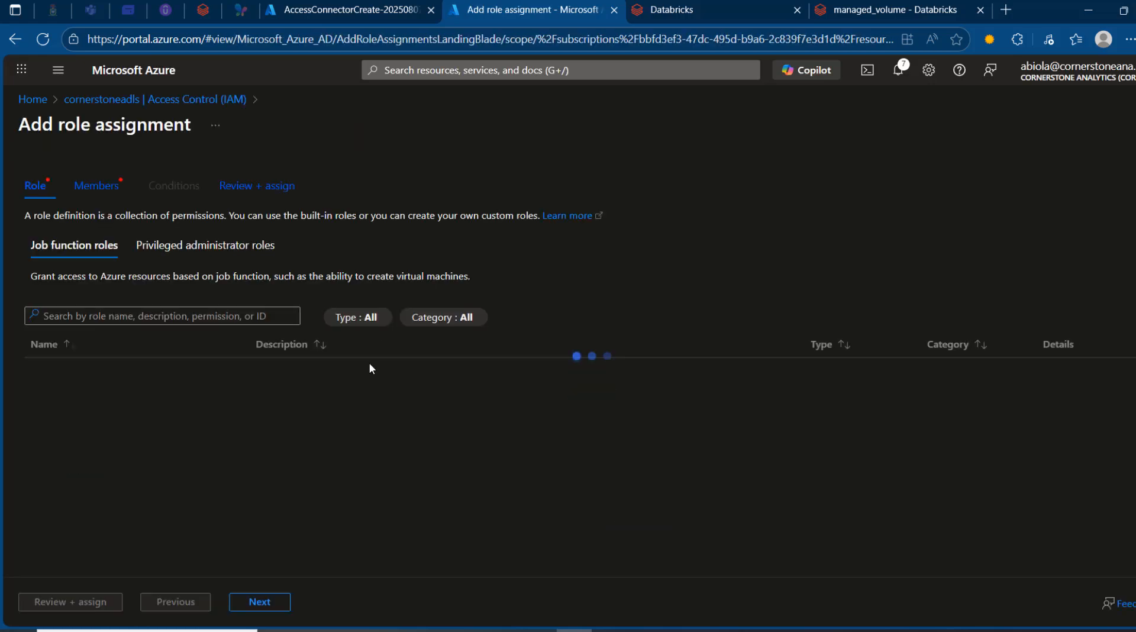
click(197, 308)
text(sto)
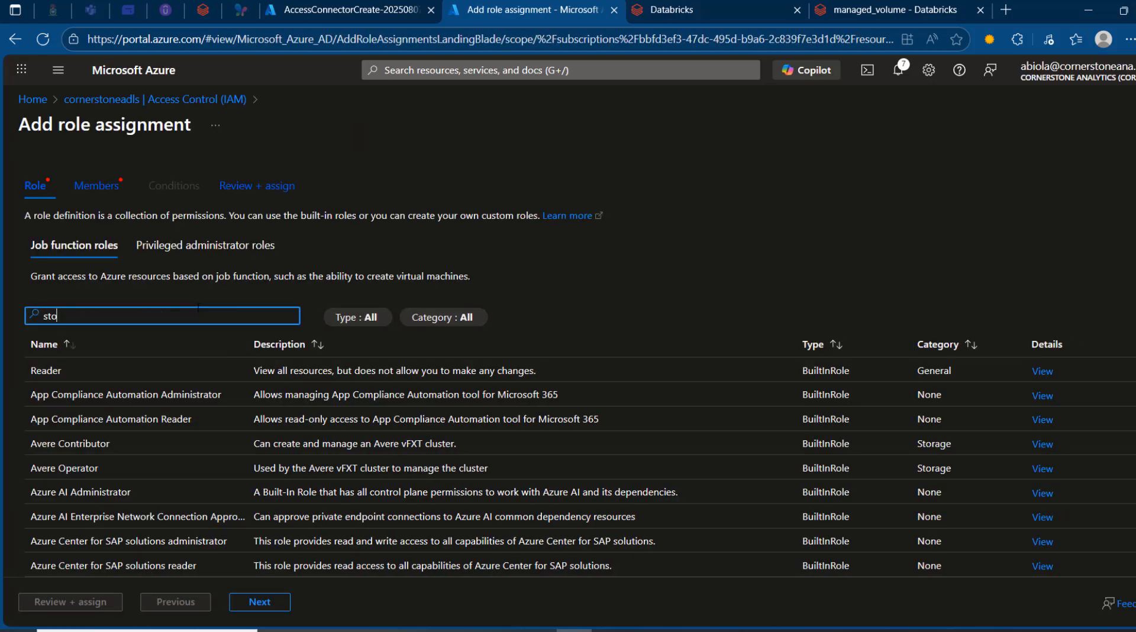
text(rage blob)
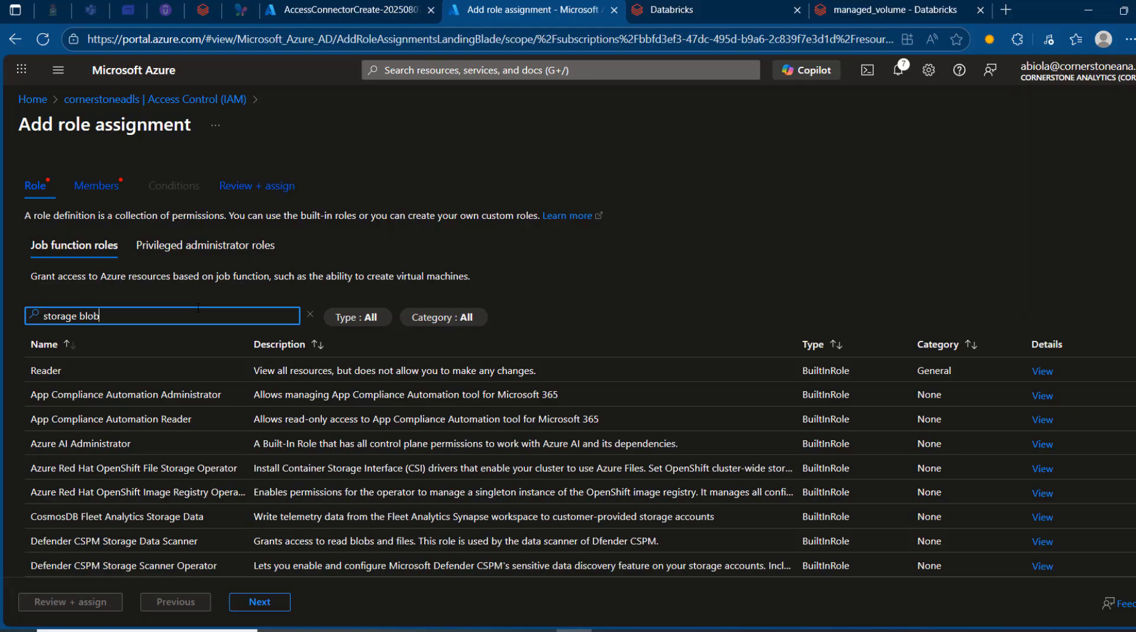
click(180, 416)
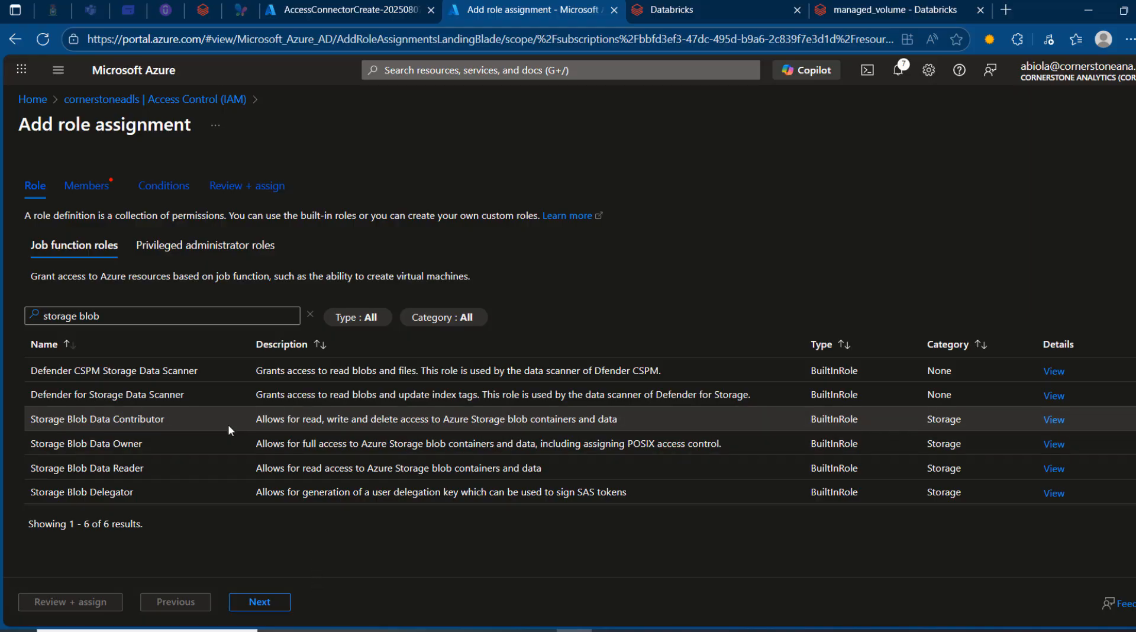
click(282, 609)
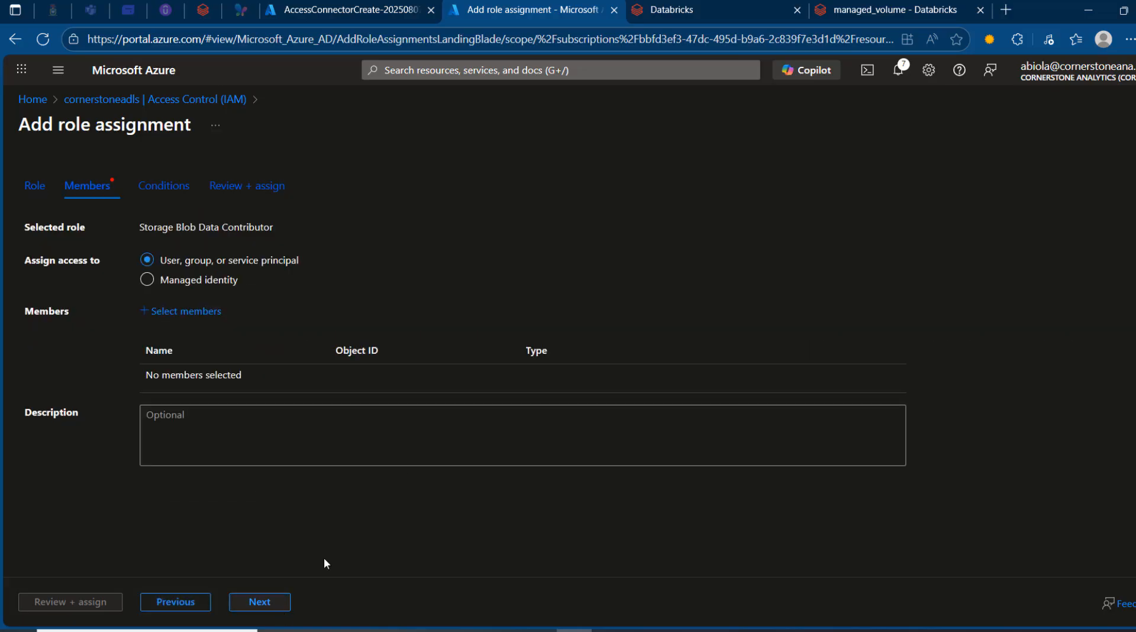
Assign access to a managed identity and add the db_connector Access Connector for Azure Databricks as the member
click(204, 288)
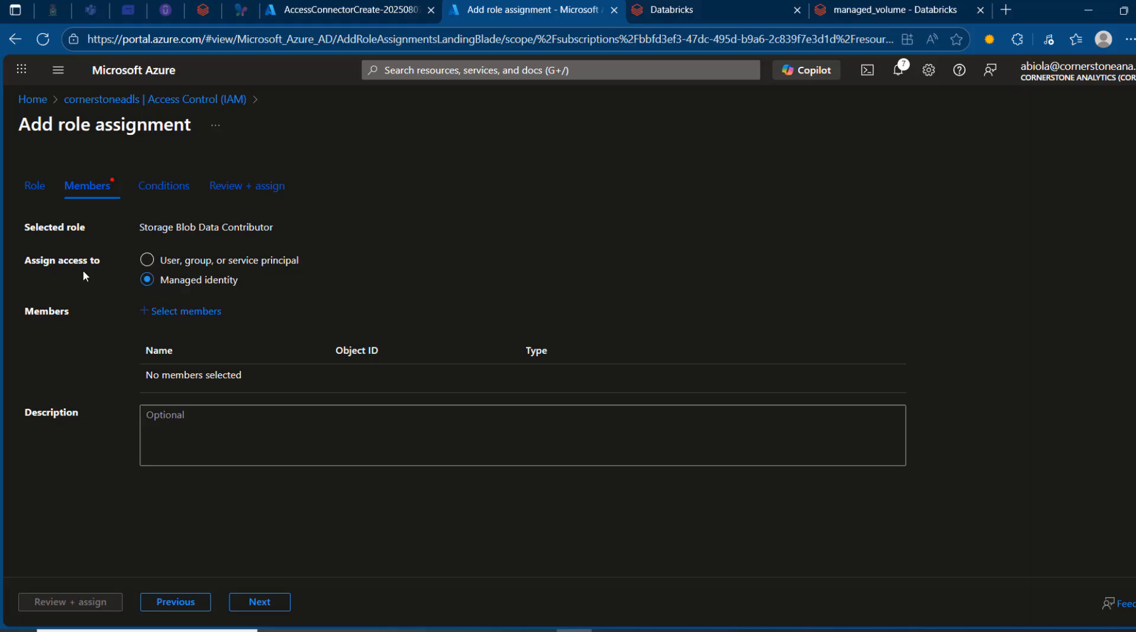
click(186, 311)
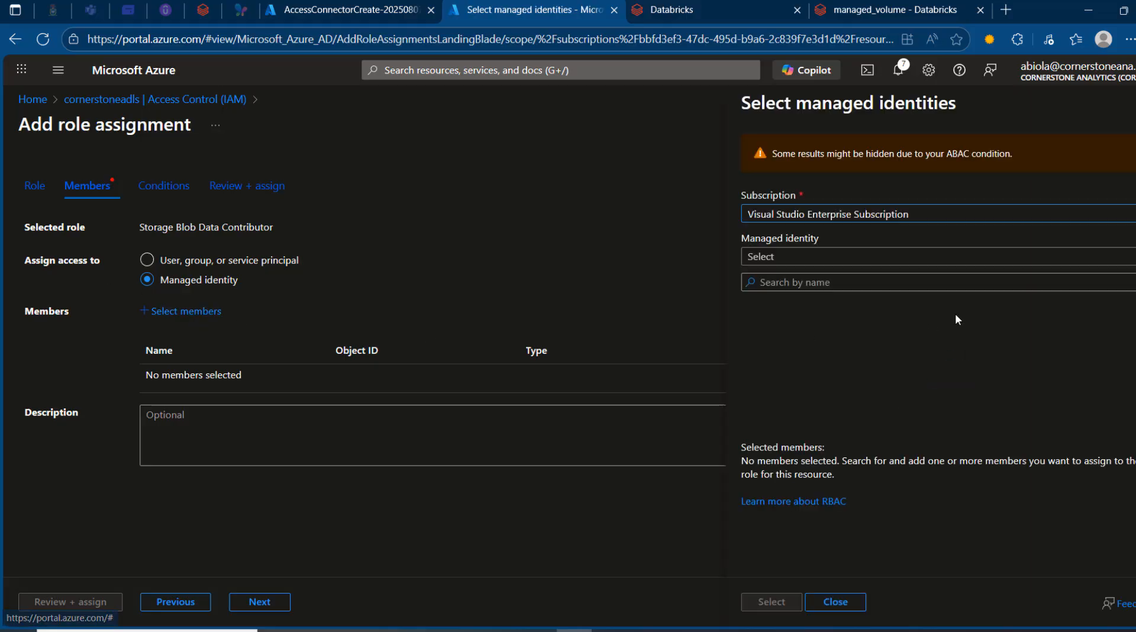
click(822, 258)
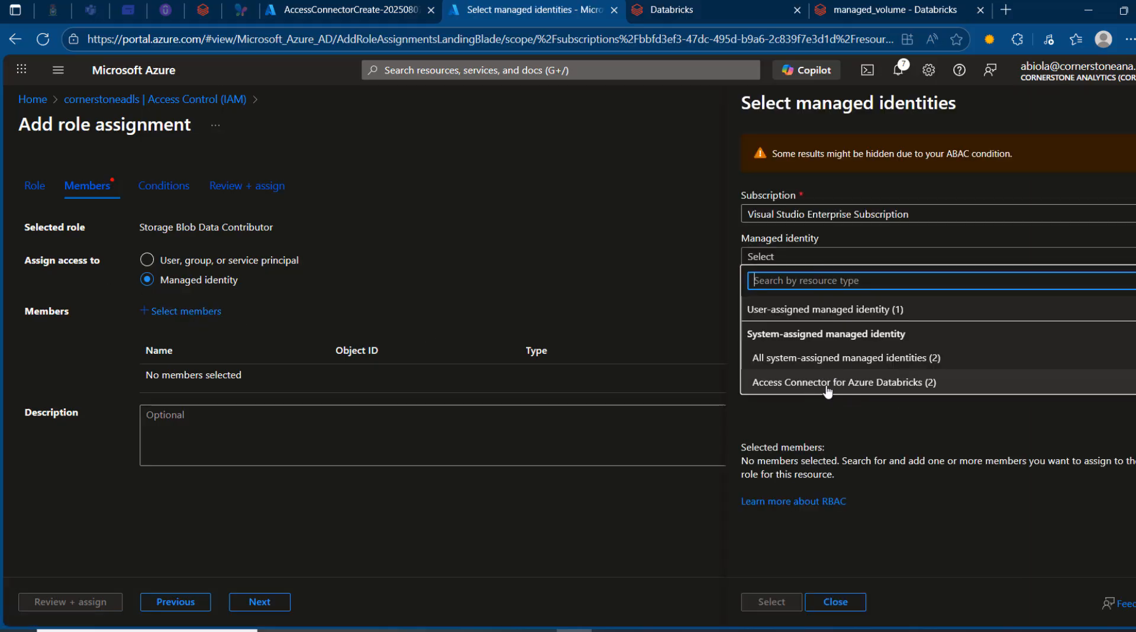
click(930, 385)
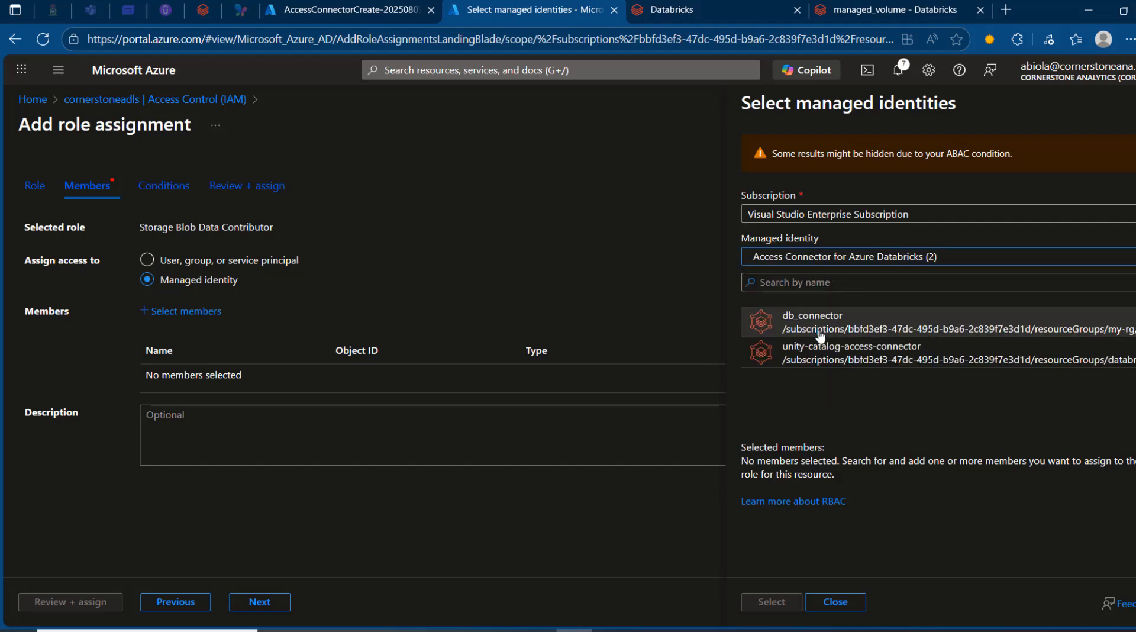
click(850, 323)
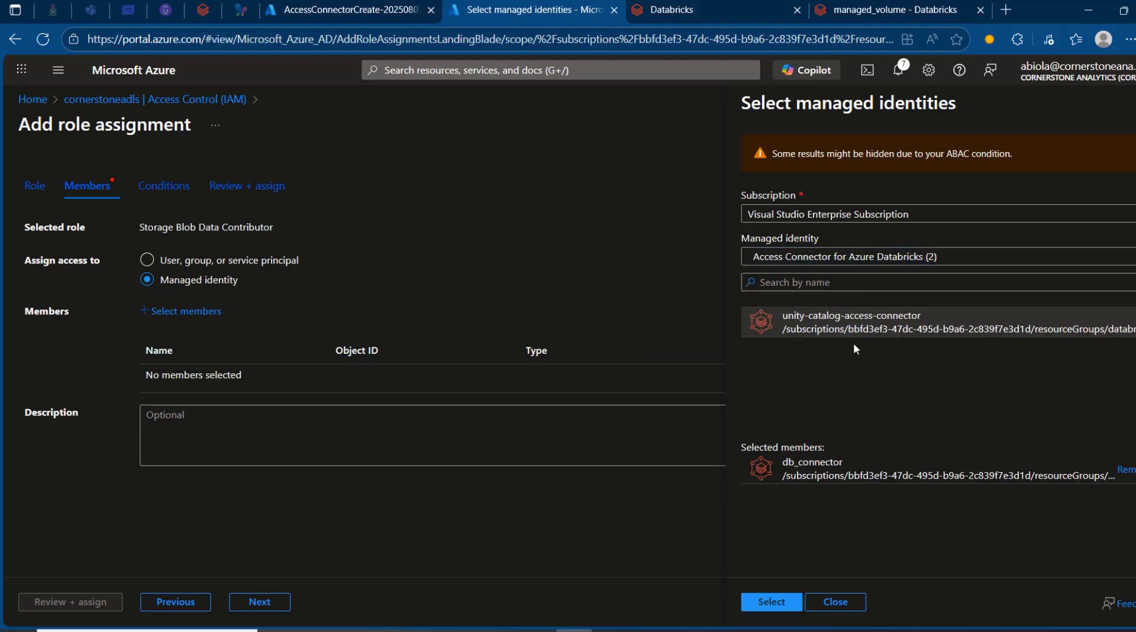
click(769, 601)
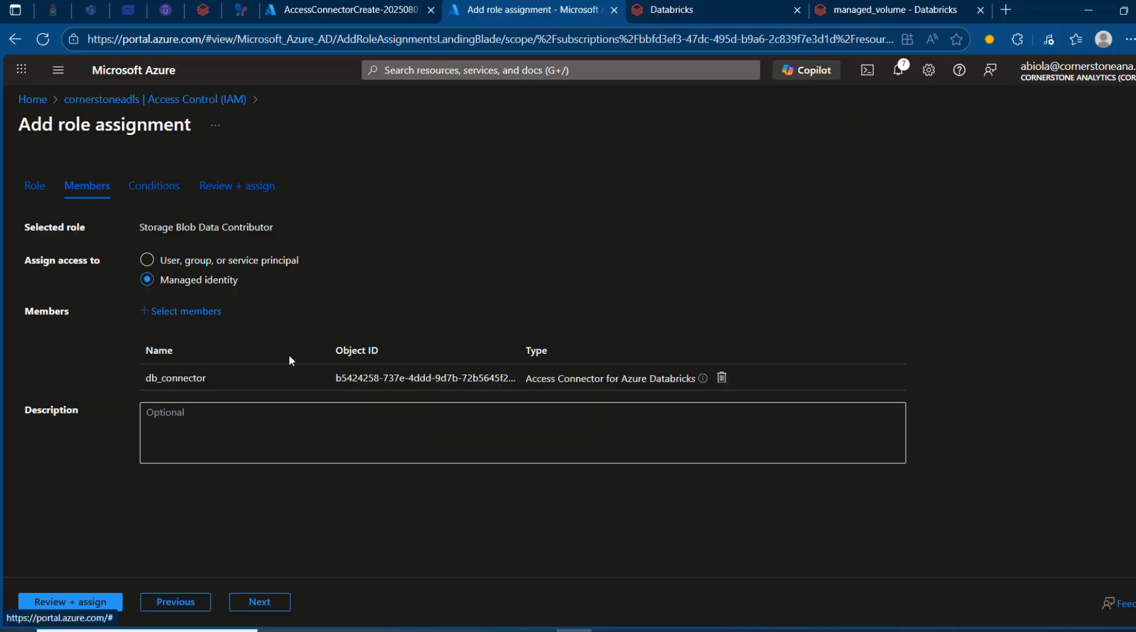
Review and submit the role assignment for db_connector, and check it among the storage account's role assignments
double_click(193, 377)
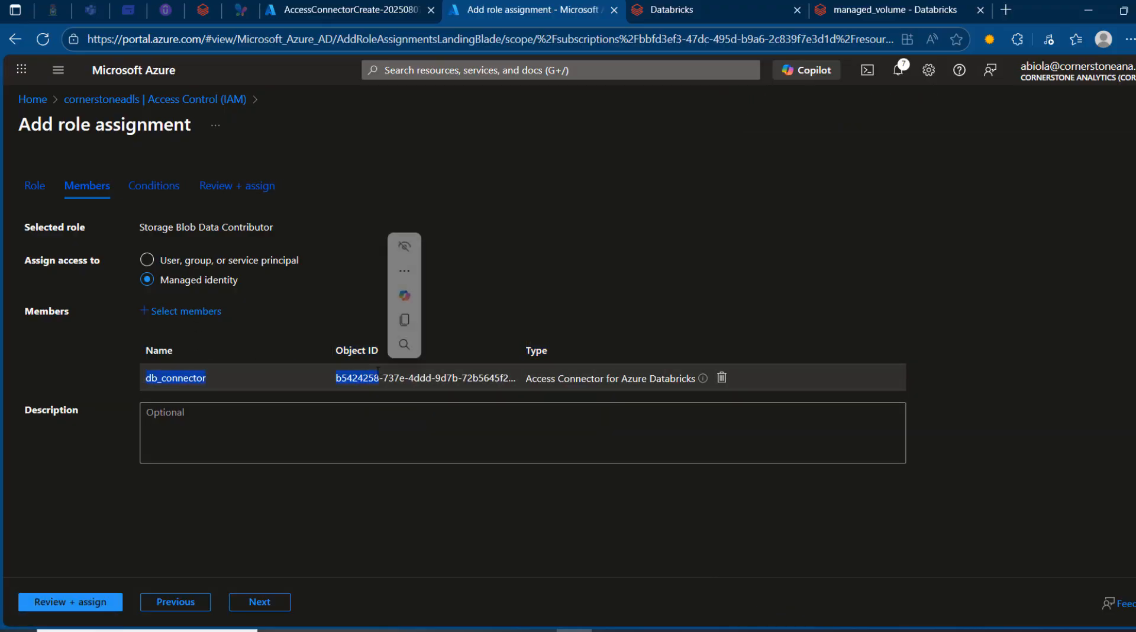
click(66, 606)
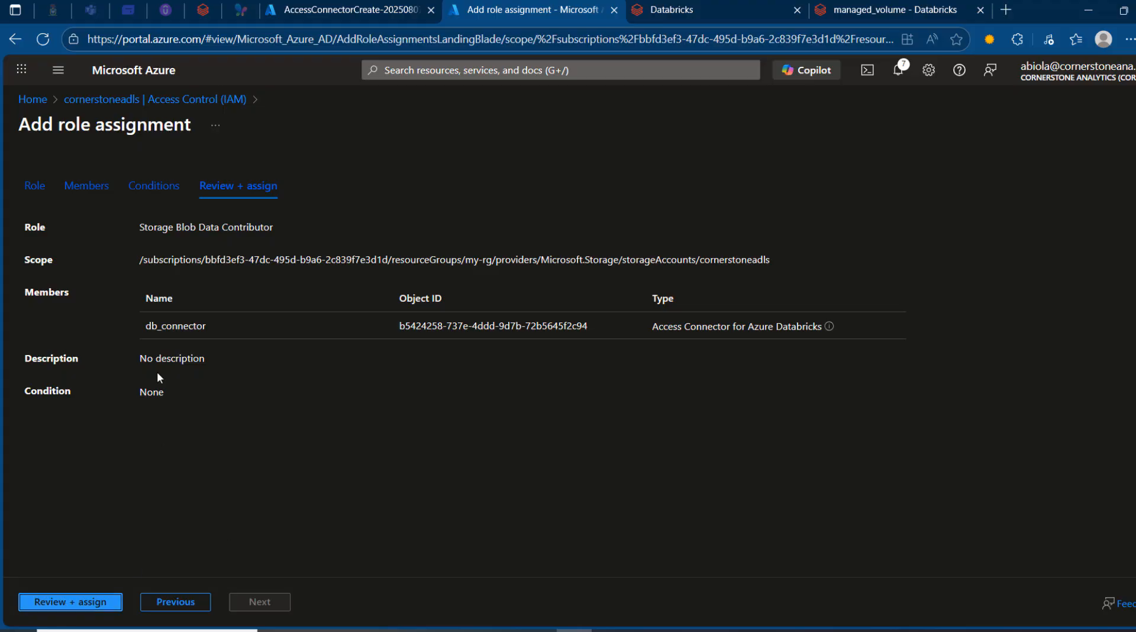
click(67, 602)
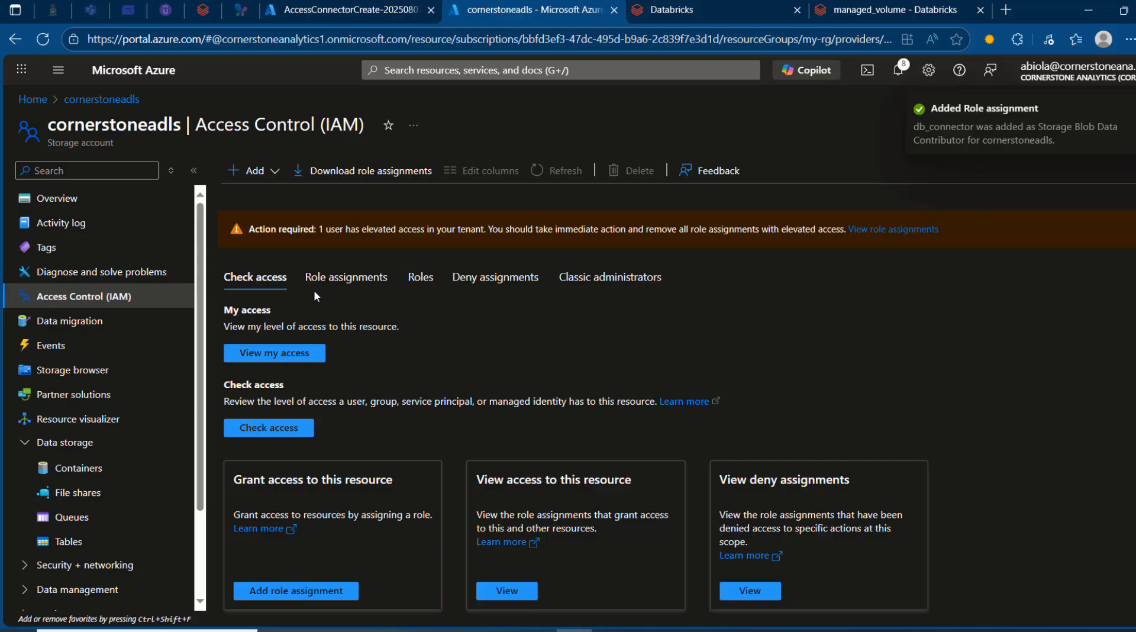
click(348, 277)
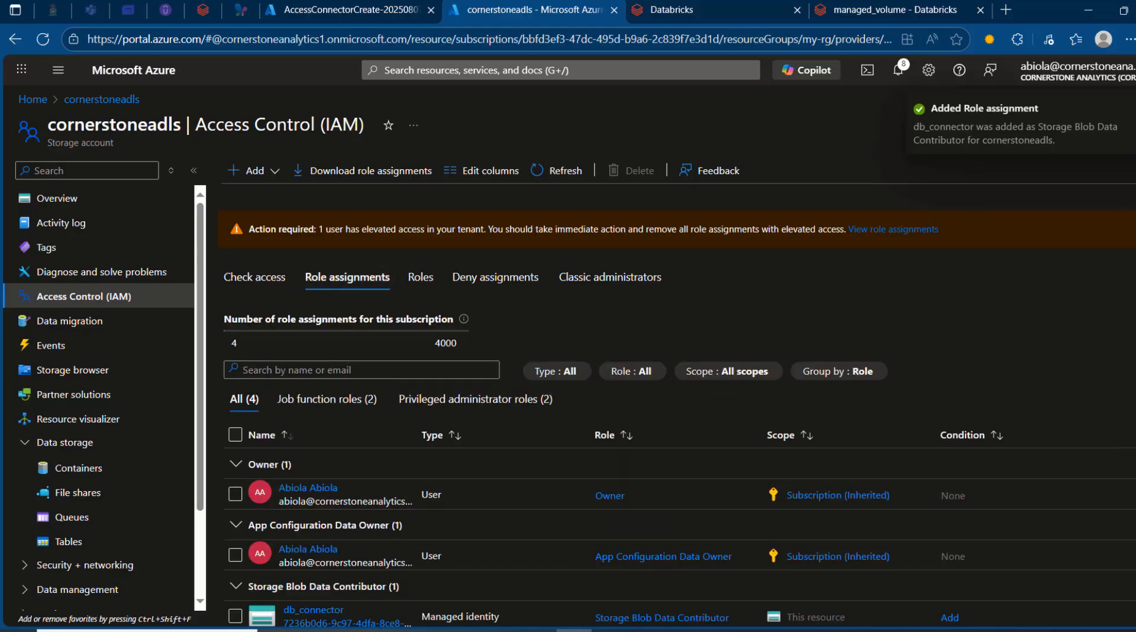
scroll(481, 565, down, 2)
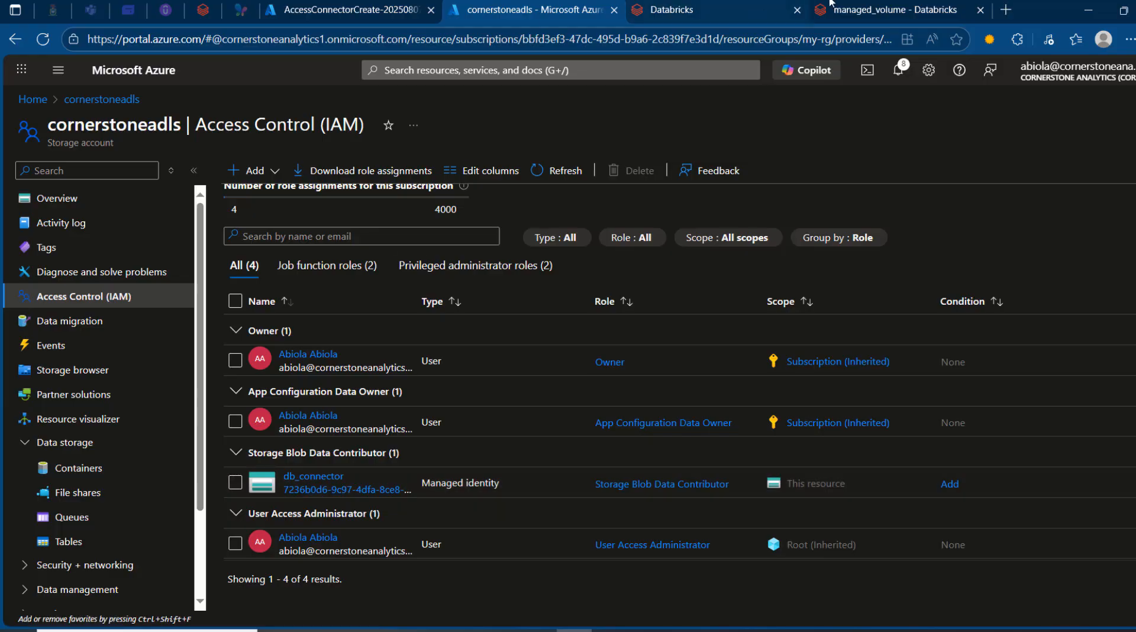
Switch to Databricks and start a new Azure Managed Identity storage credential named my_credential in the catalog's external data credentials
click(709, 10)
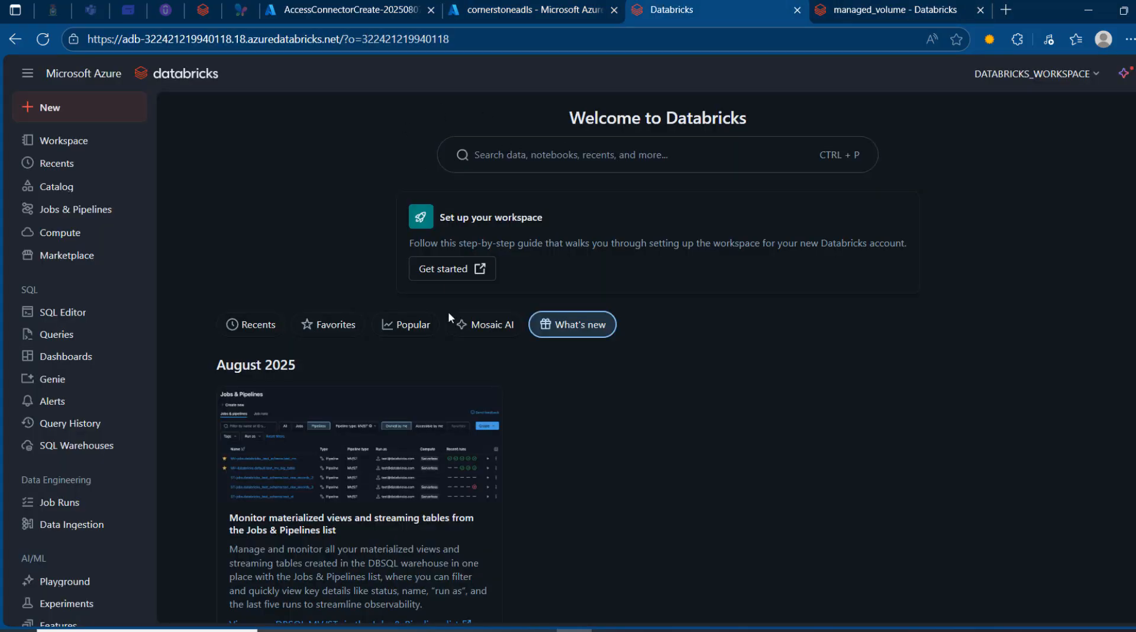
click(70, 191)
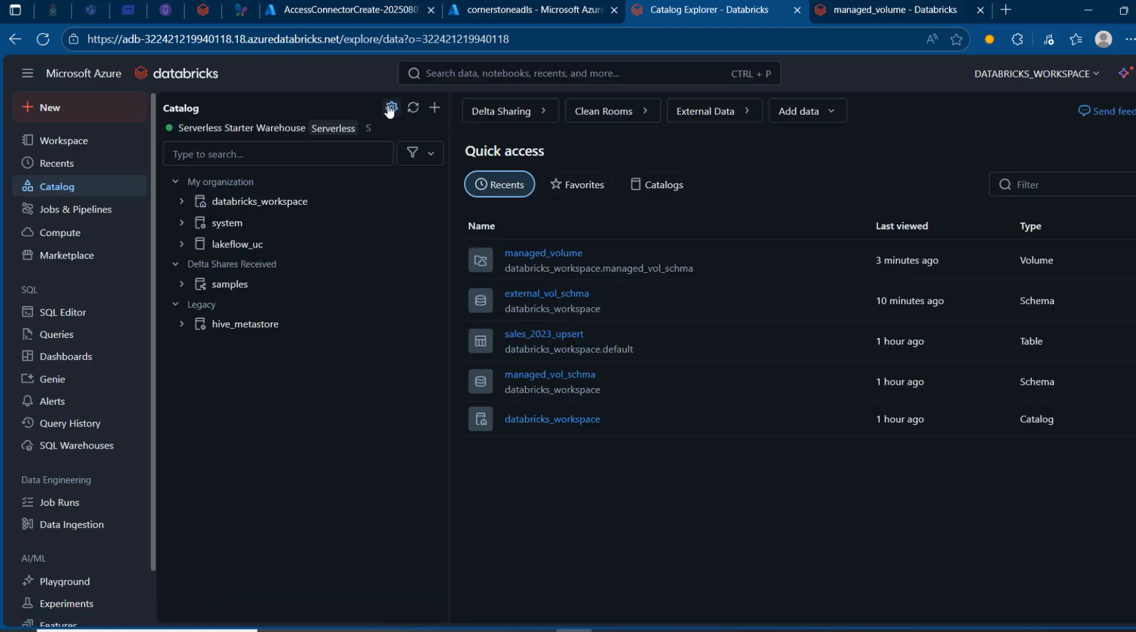
click(390, 110)
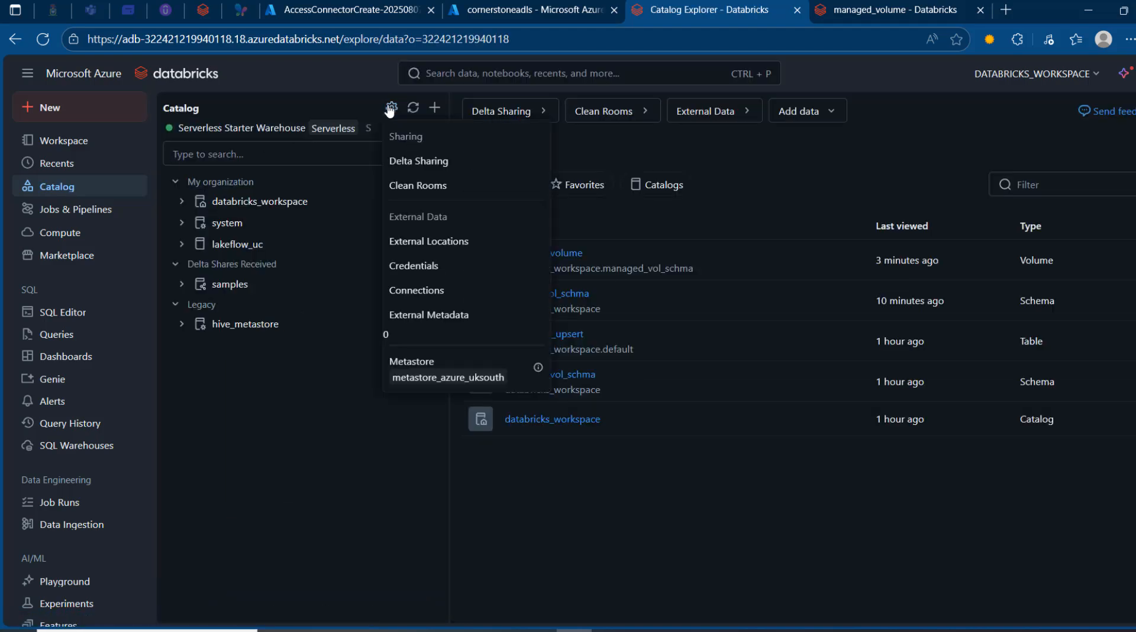
click(443, 272)
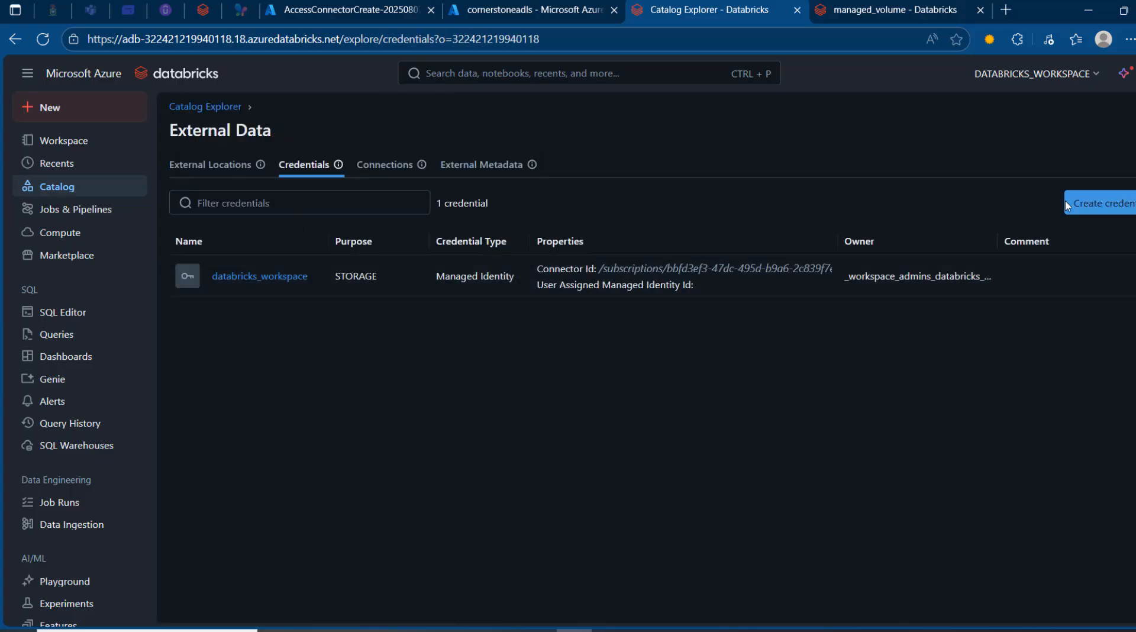
click(1101, 204)
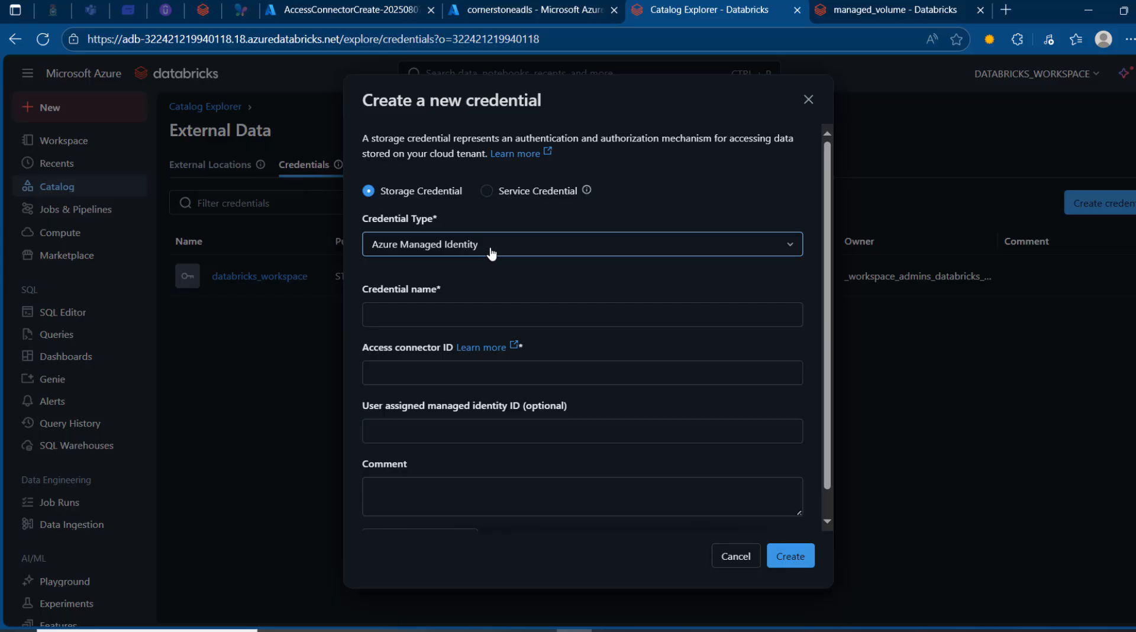
click(476, 317)
text(cred)
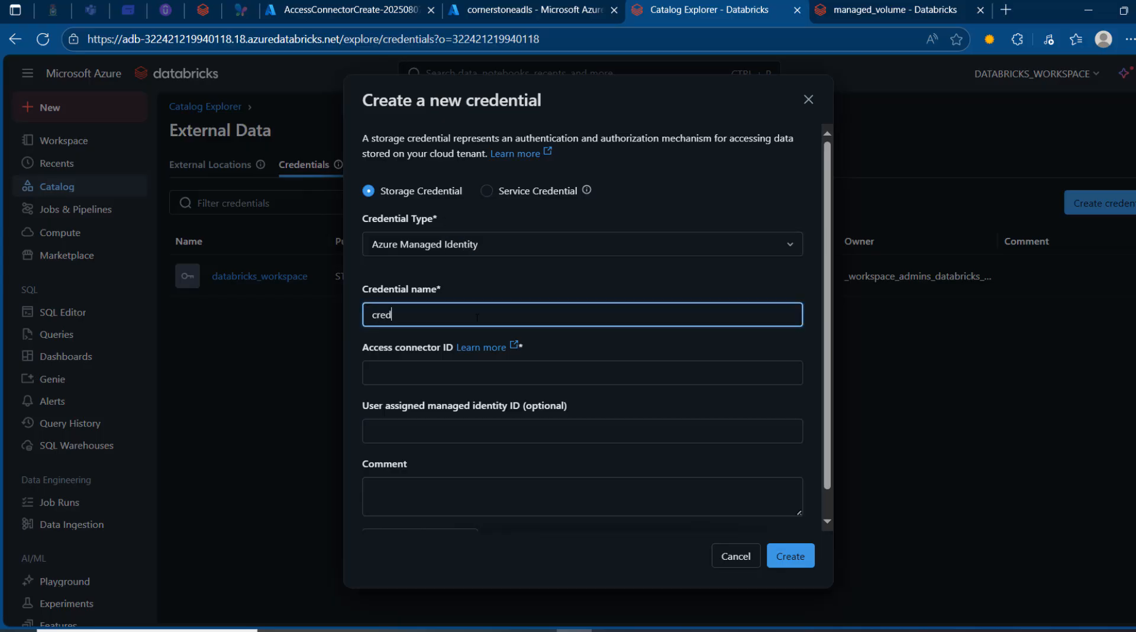
text(ential)
key(Home)
text(my_)
Switch to the Azure portal, open the deployed db_connector resource in my-rg and copy its resource ID
click(362, 9)
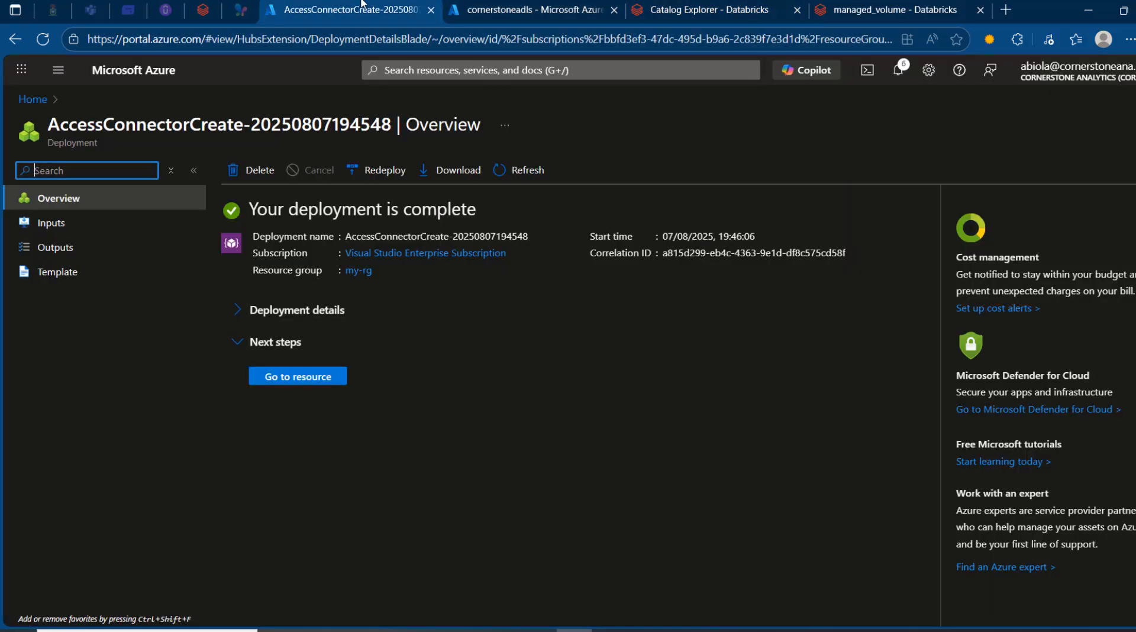
click(300, 379)
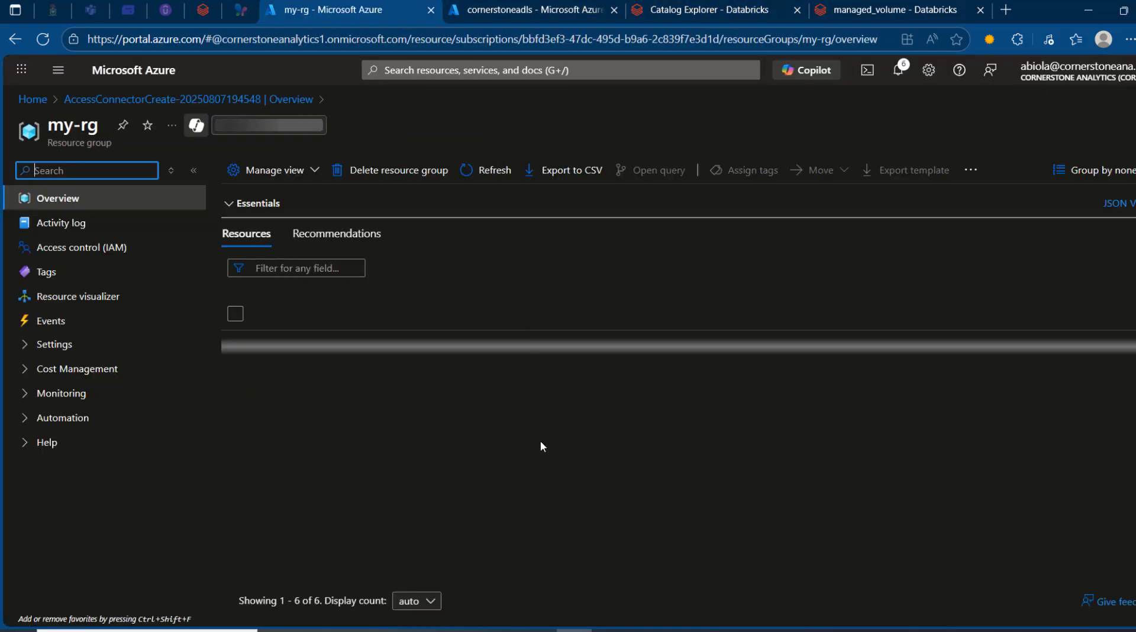
click(311, 445)
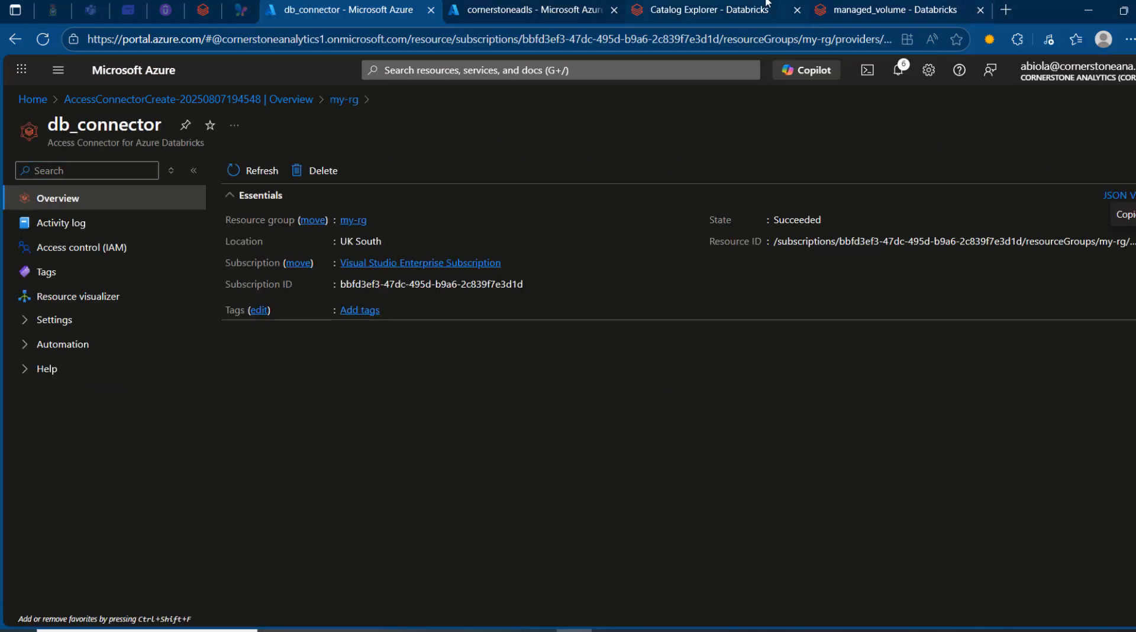
Return to Databricks, paste the db_connector resource ID as the access connector ID and create the credential
click(728, 10)
click(462, 367)
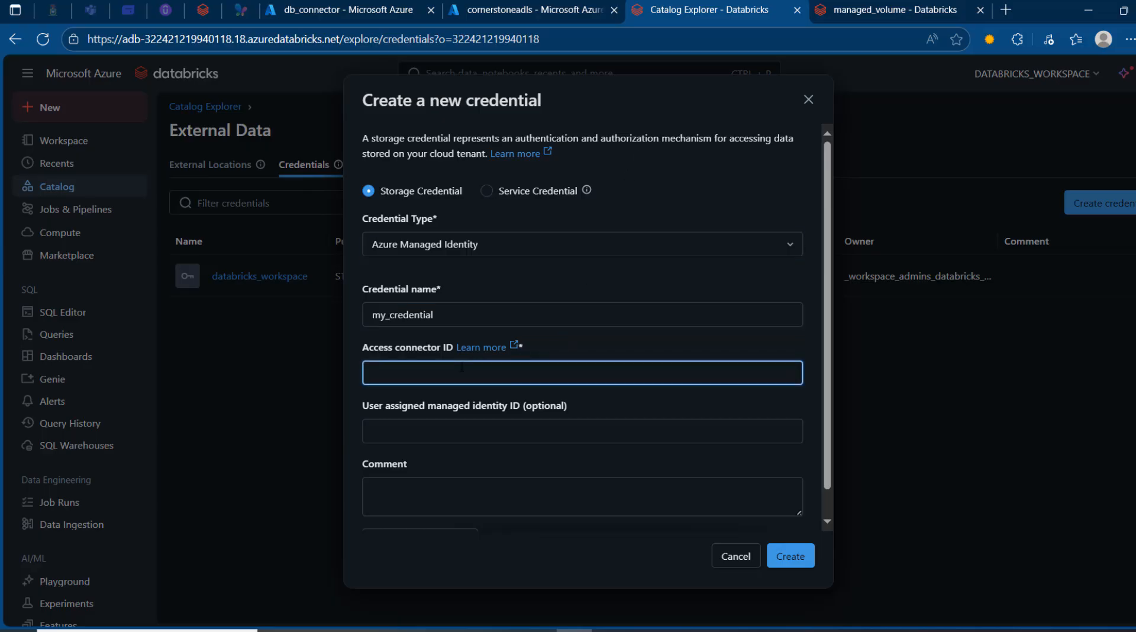
key(ctrl+v)
click(440, 422)
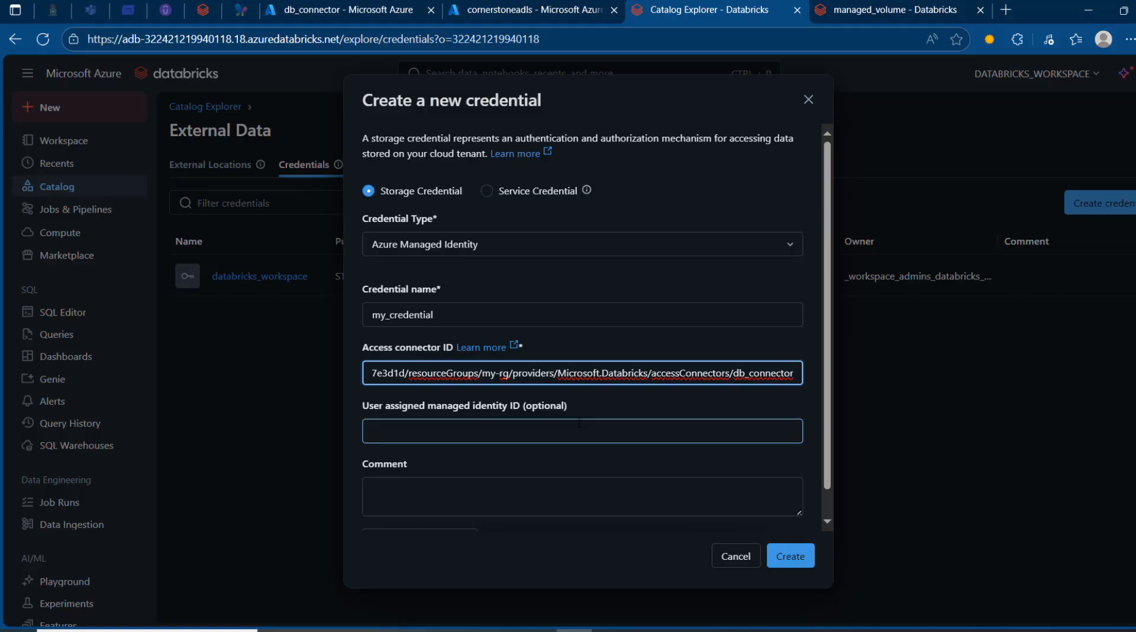
click(790, 562)
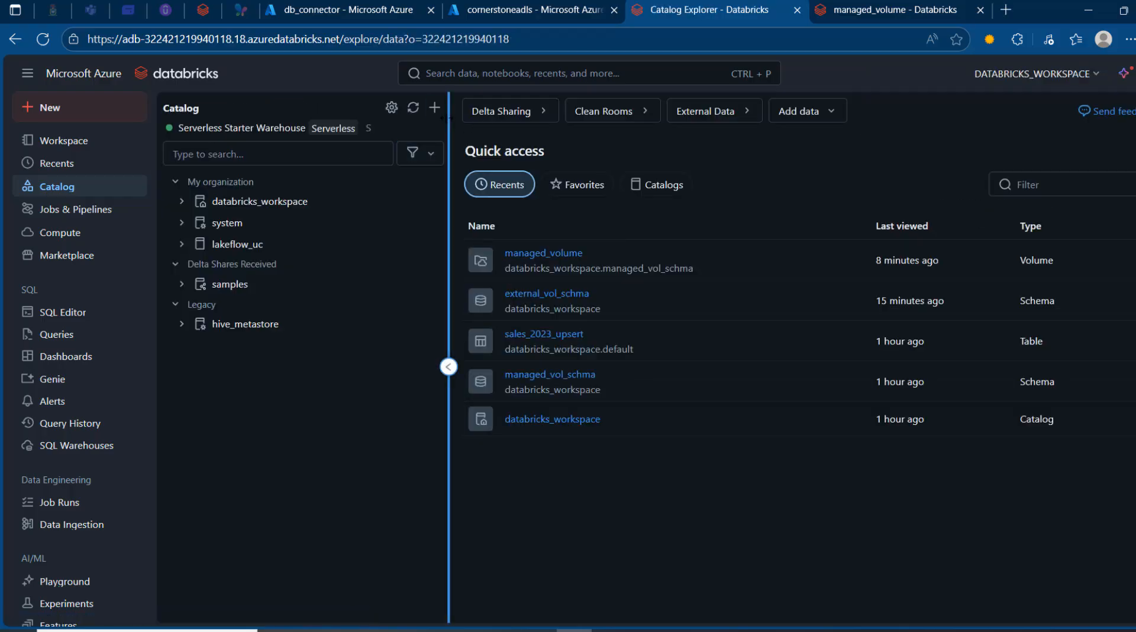
Start a new external location named ext_location and assign my_credential as its storage credential
click(440, 111)
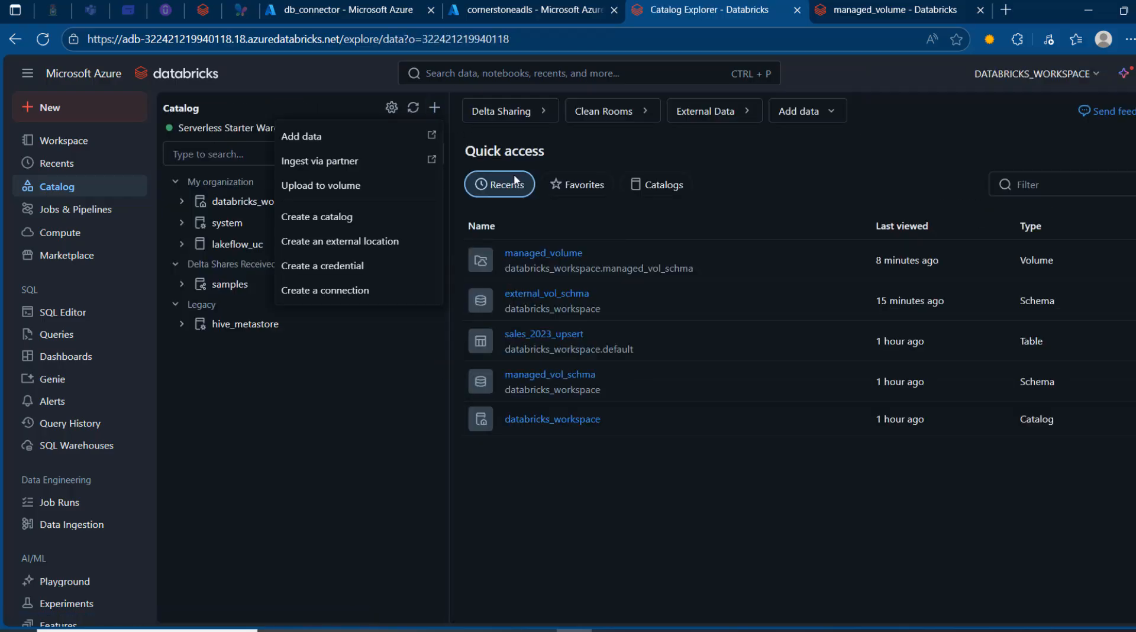
click(331, 245)
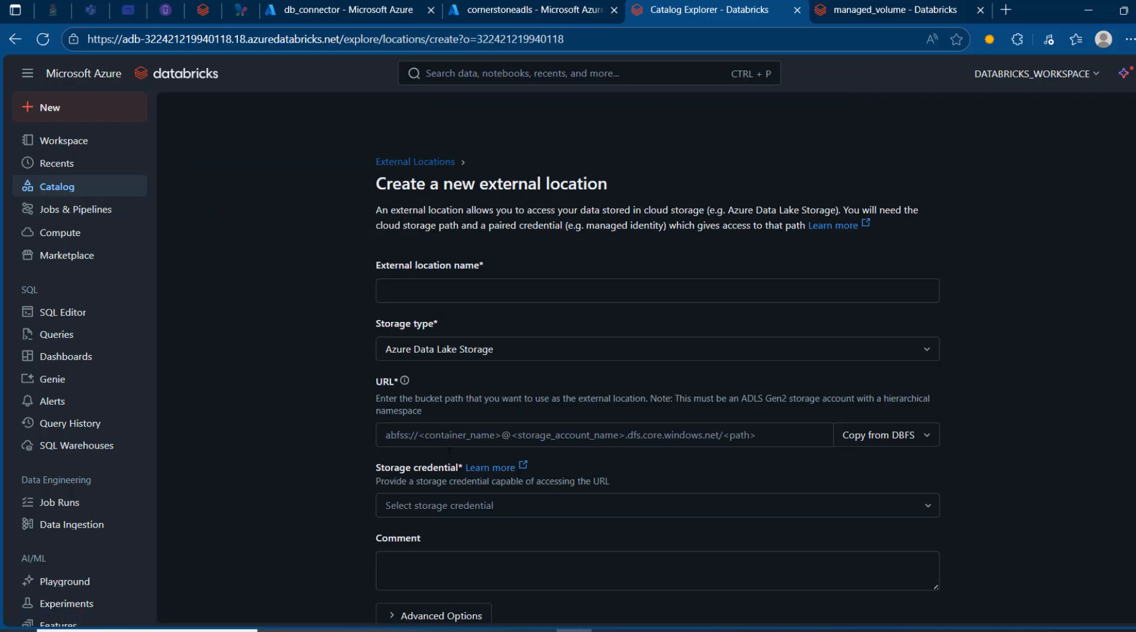
click(541, 294)
text(ex)
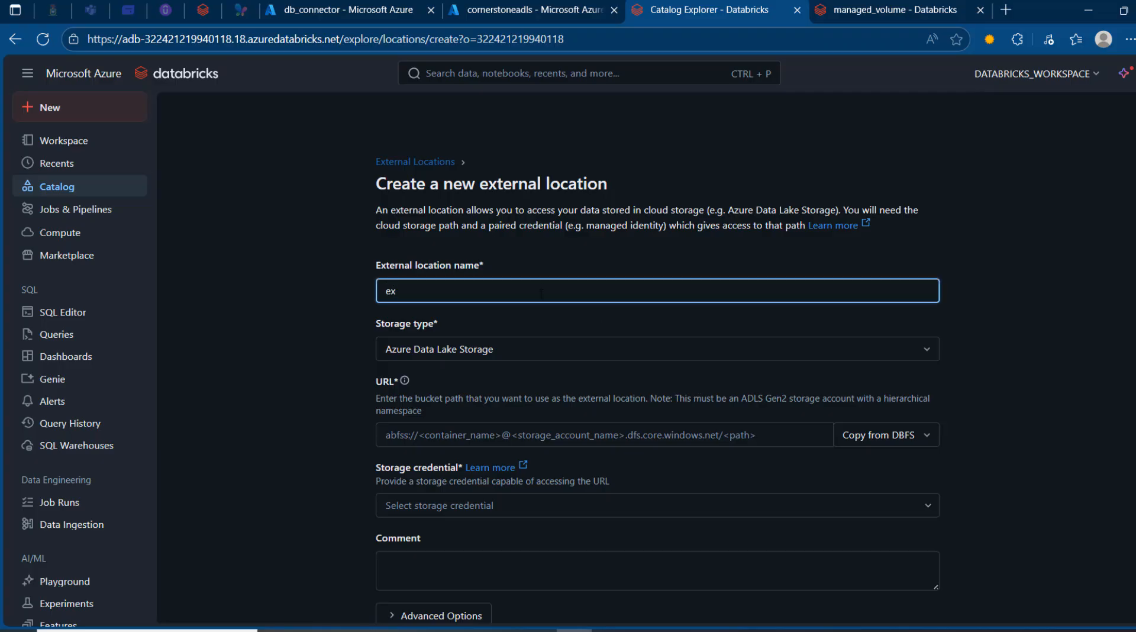
text(t_location)
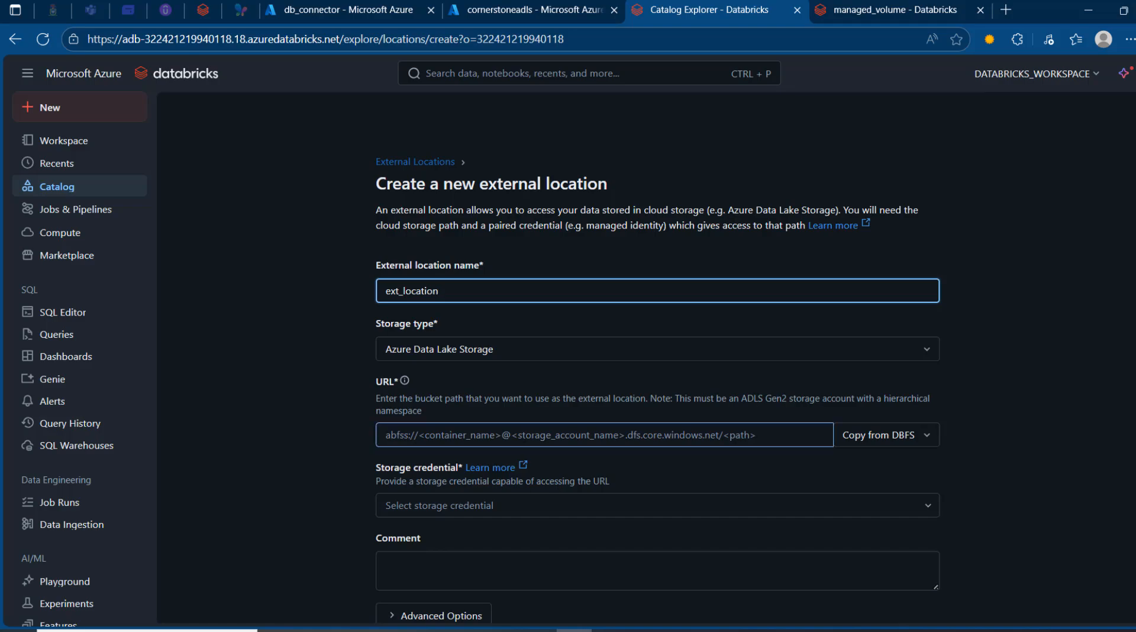
click(540, 505)
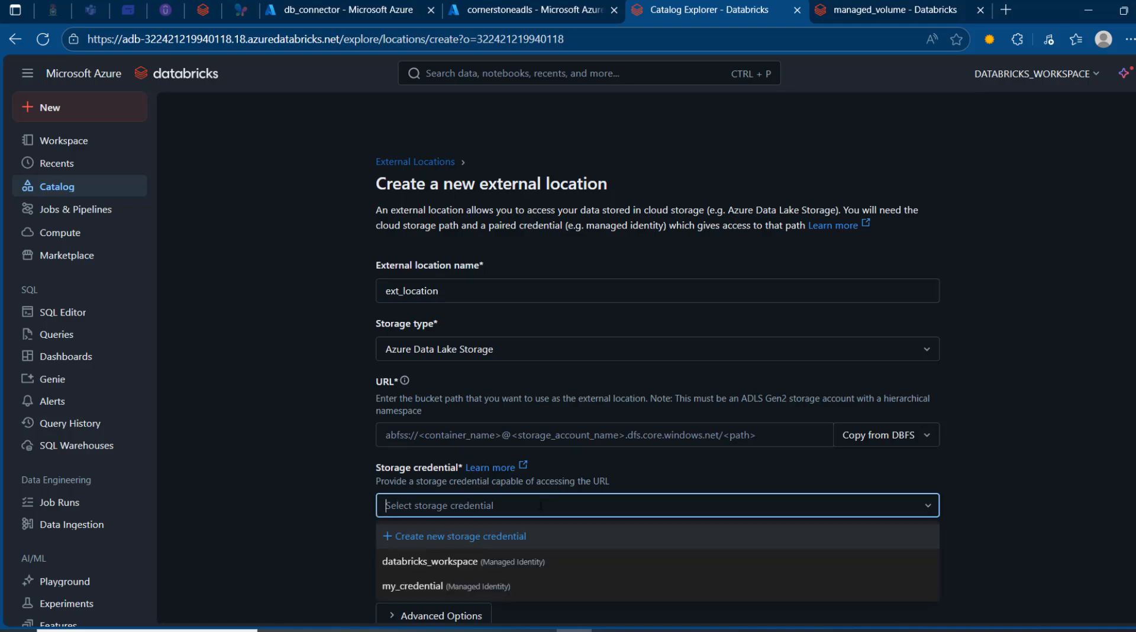
click(451, 585)
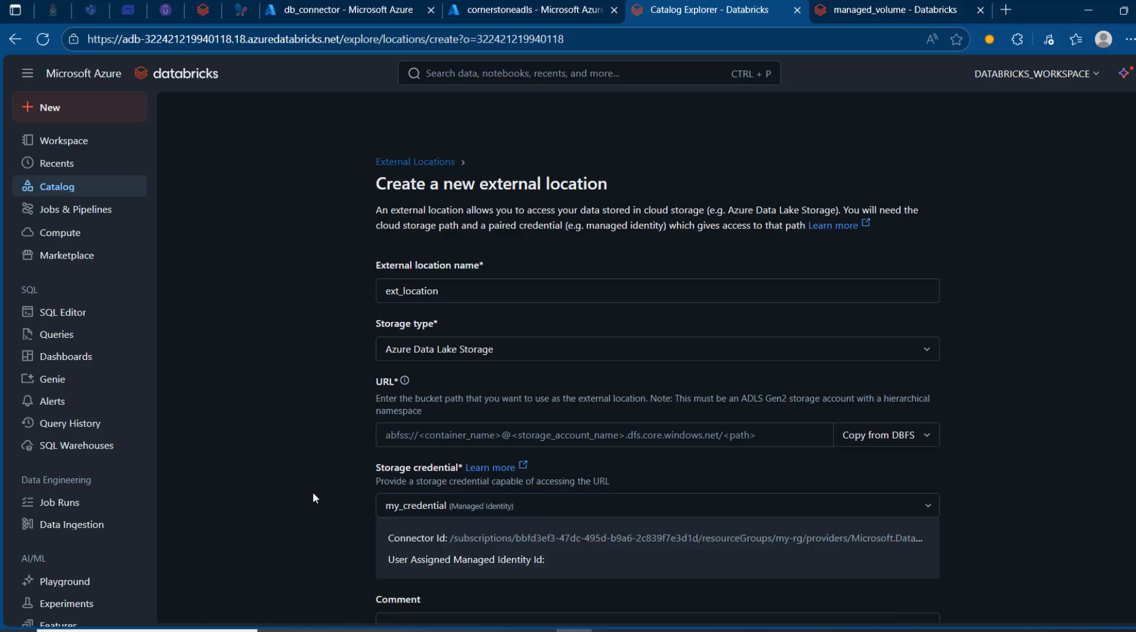
scroll(313, 491, down, 1)
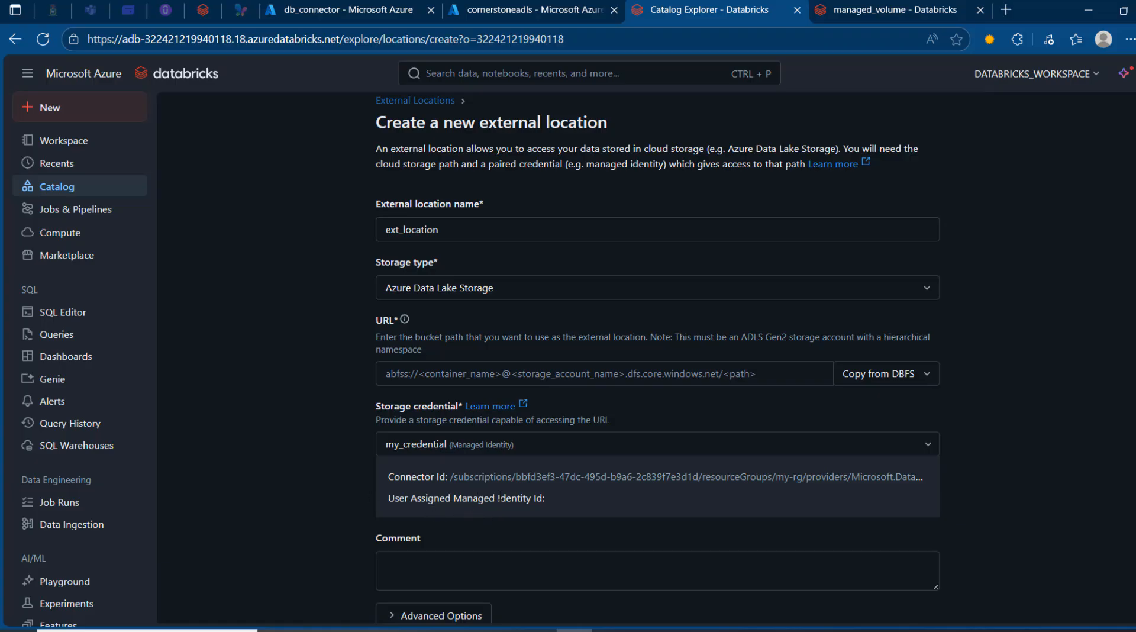
Draft the storage path start abfss://databricks@ in the comment, looking up the container name in the Azure portal
click(500, 568)
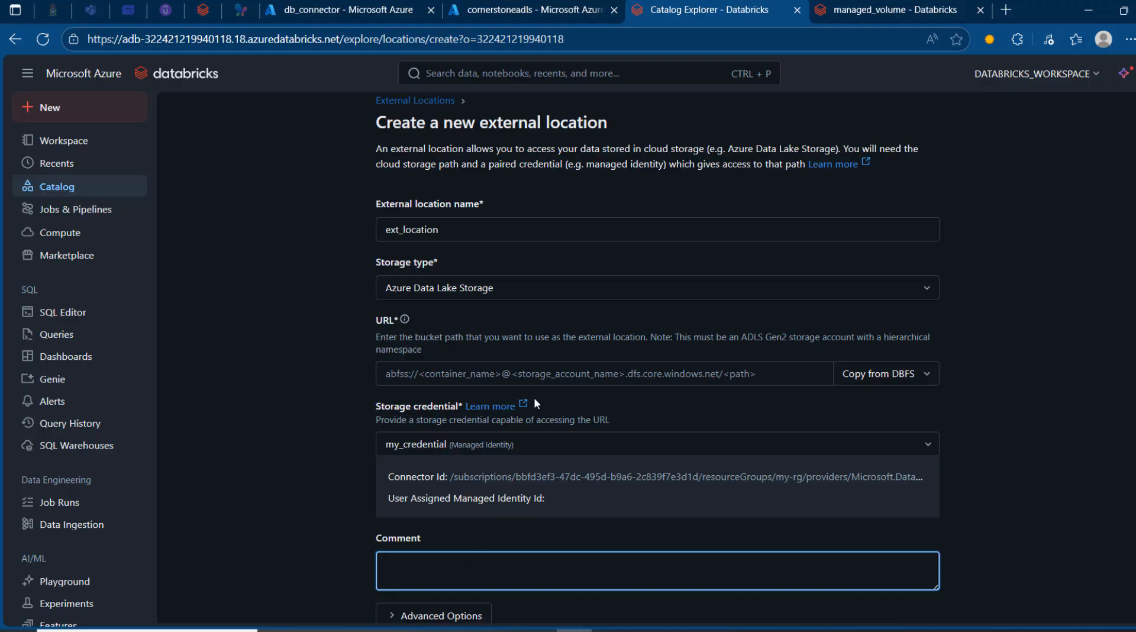
text(abfss://)
click(521, 9)
click(357, 335)
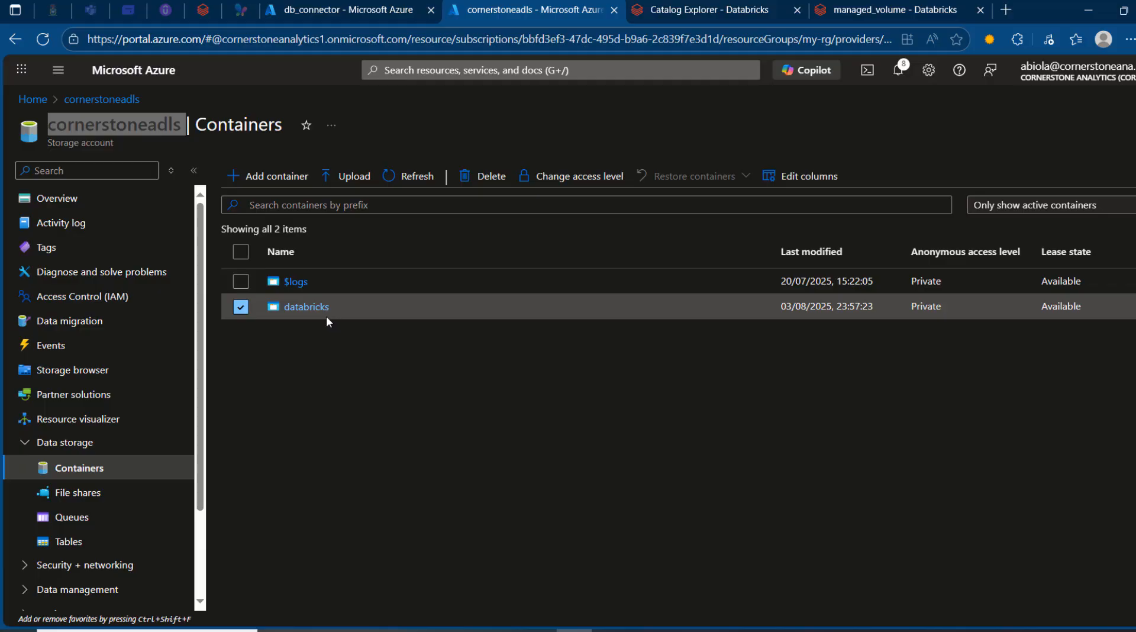
click(819, 8)
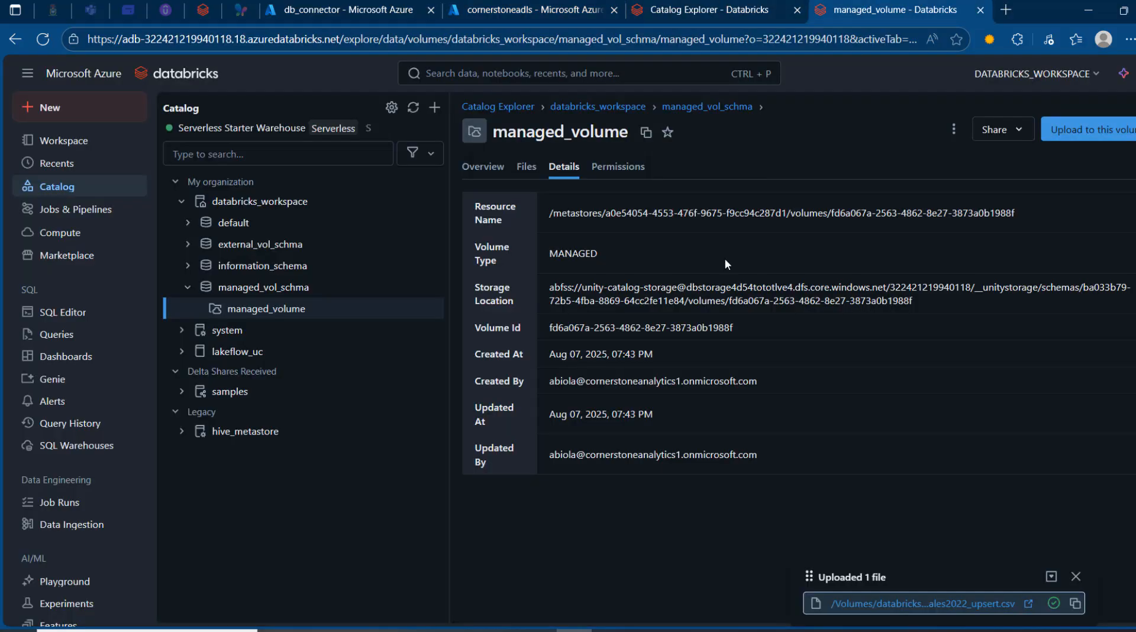
click(791, 5)
text(da)
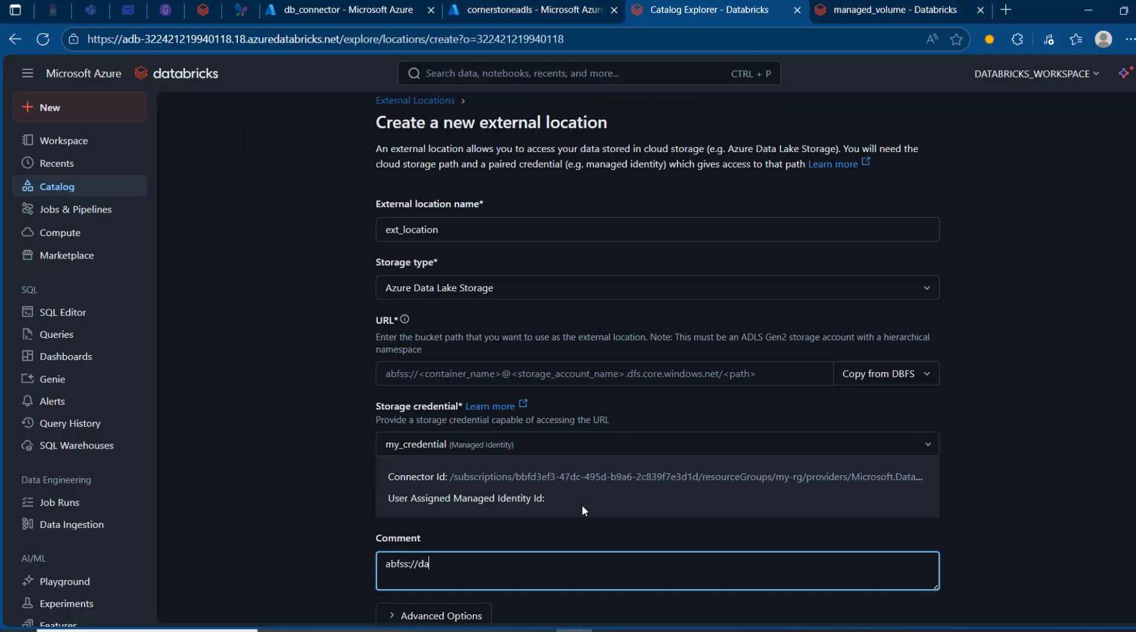
text(tabricks@)
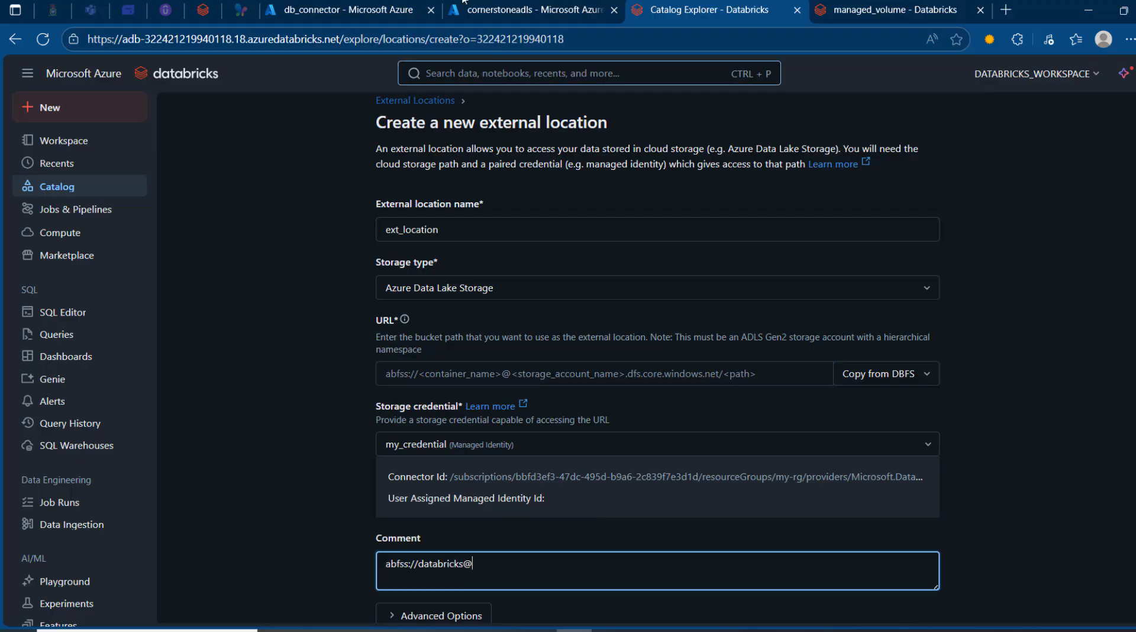
Copy the storage account name cornerstoneadls from the Azure portal and complete the drafted path in Databricks with cornerstoneadls.dfs.core.windows.net
click(358, 4)
click(495, 6)
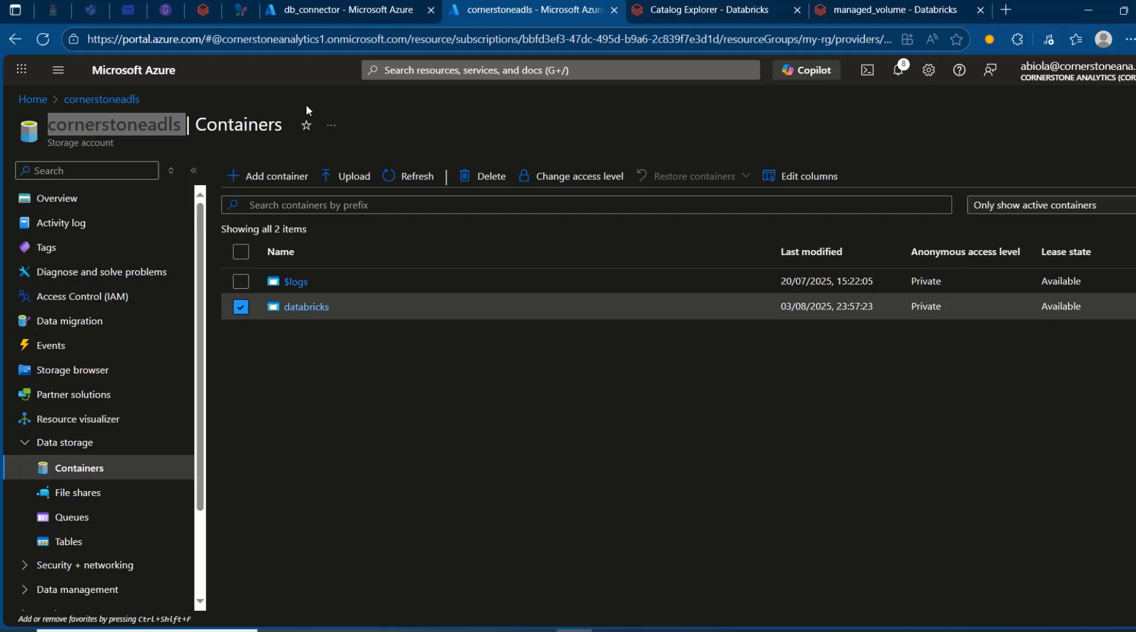
double_click(120, 125)
key(ctrl+c)
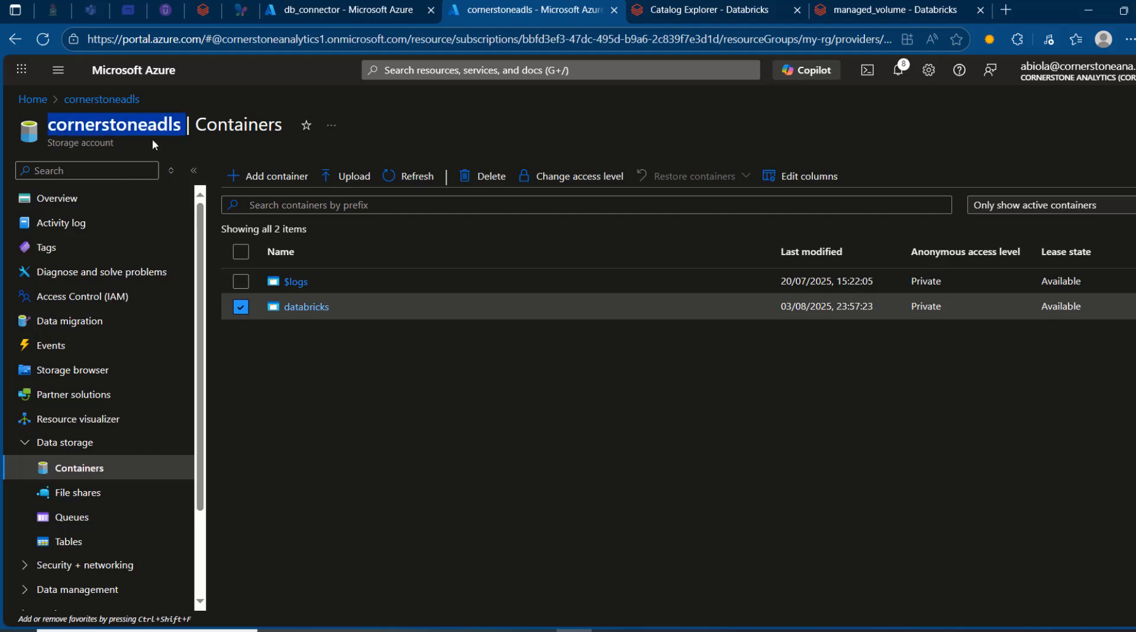
click(716, 9)
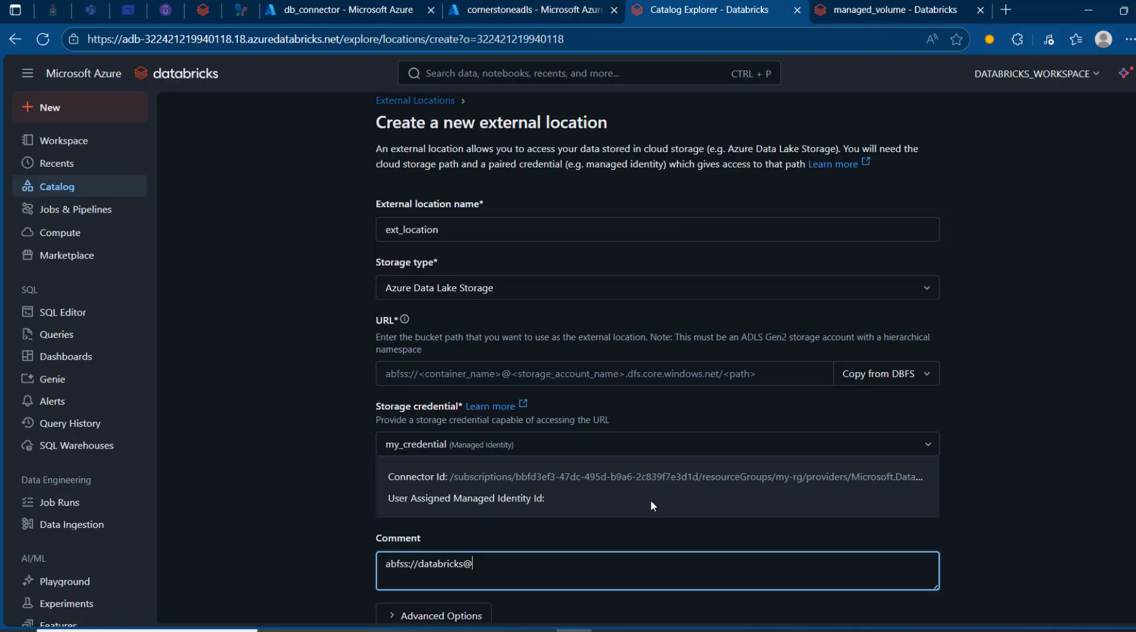
key(ctrl+v)
text(.)
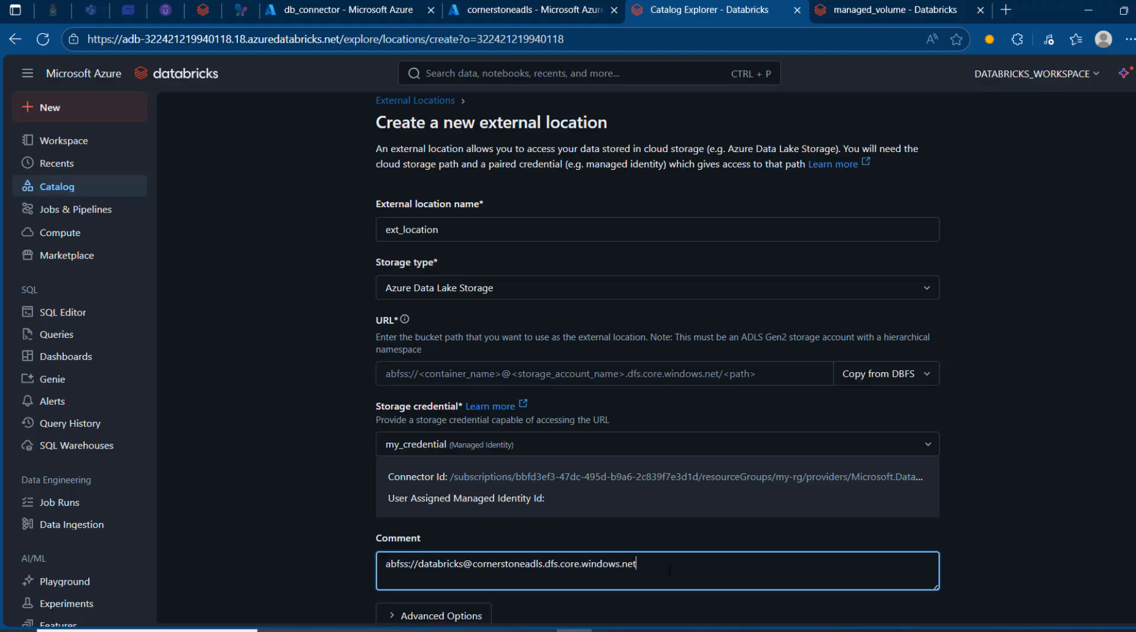
drag(638, 564, 310, 589)
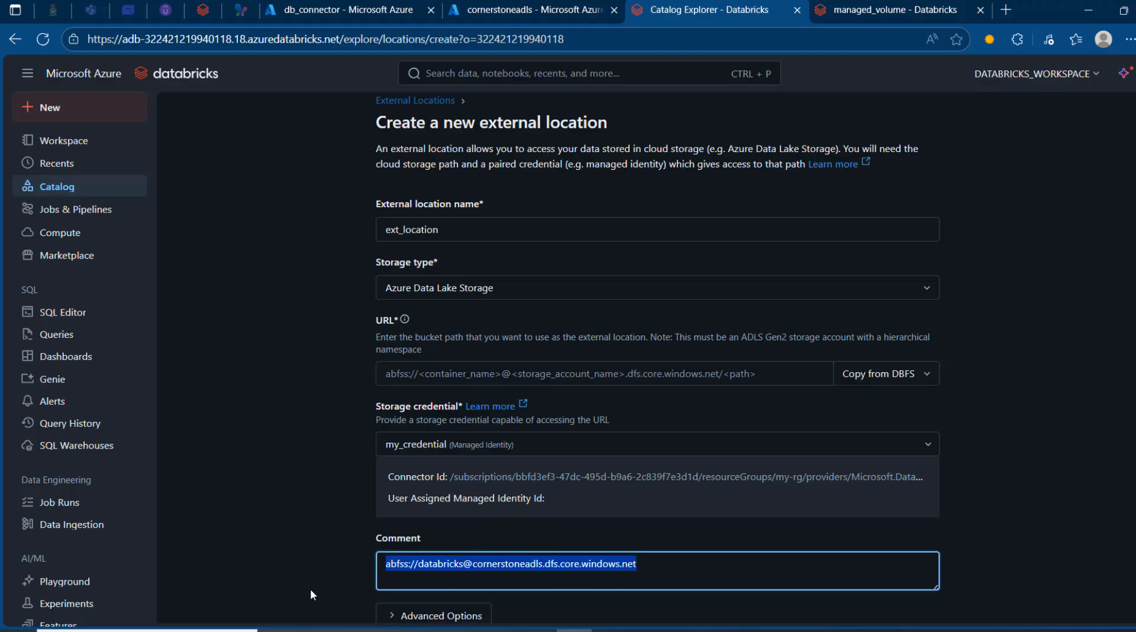
key(ctrl+x)
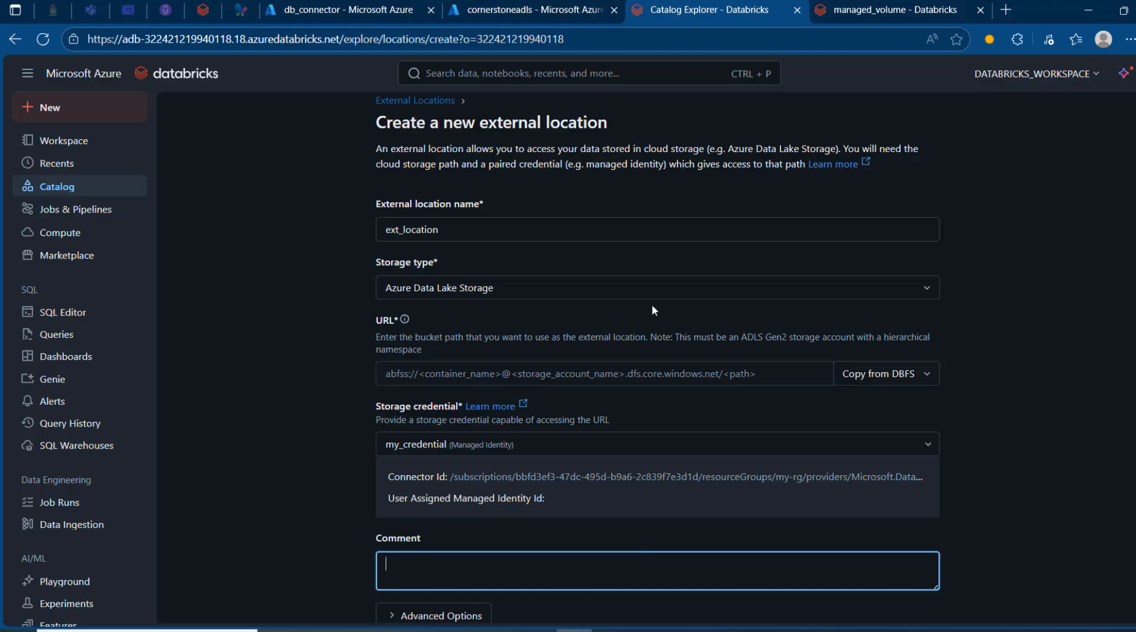
click(527, 380)
key(ctrl+v)
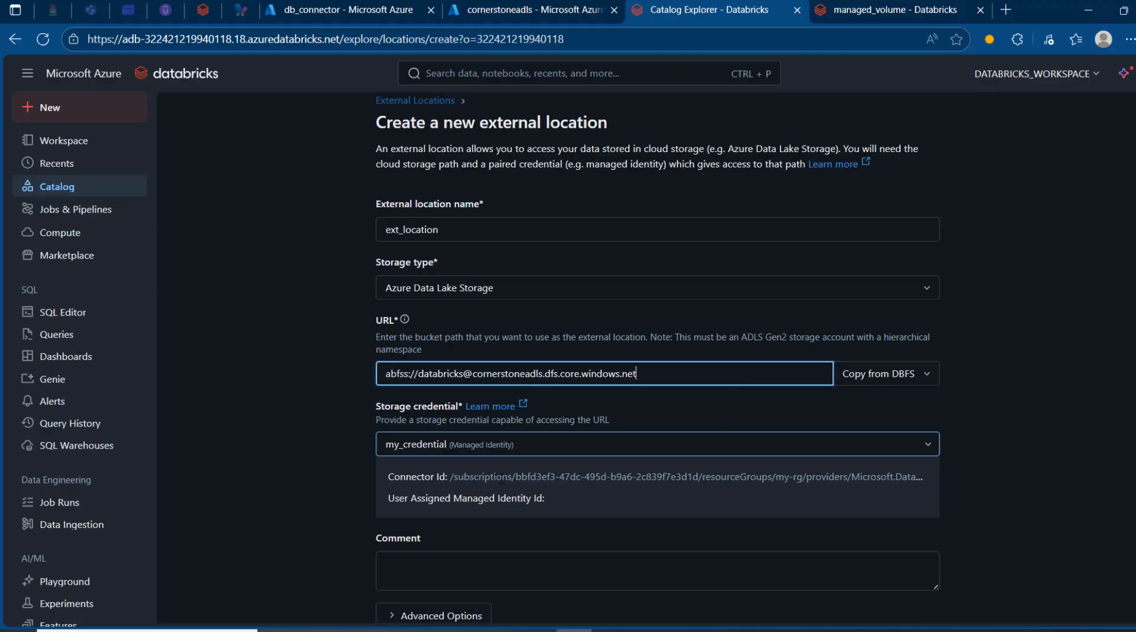
click(427, 578)
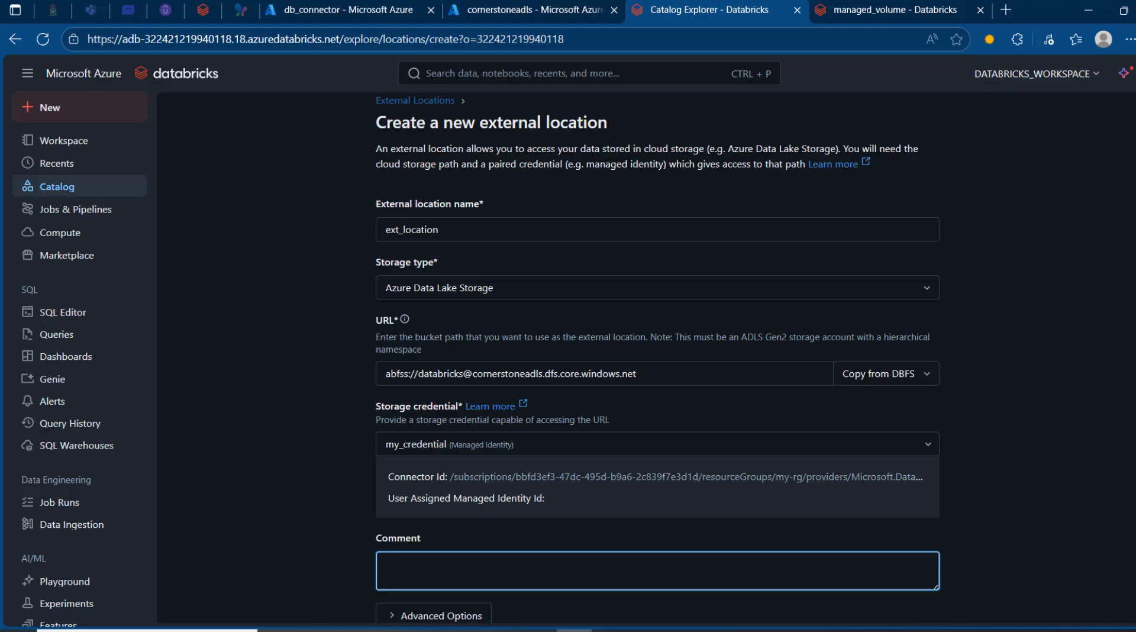
scroll(657, 357, down, 2)
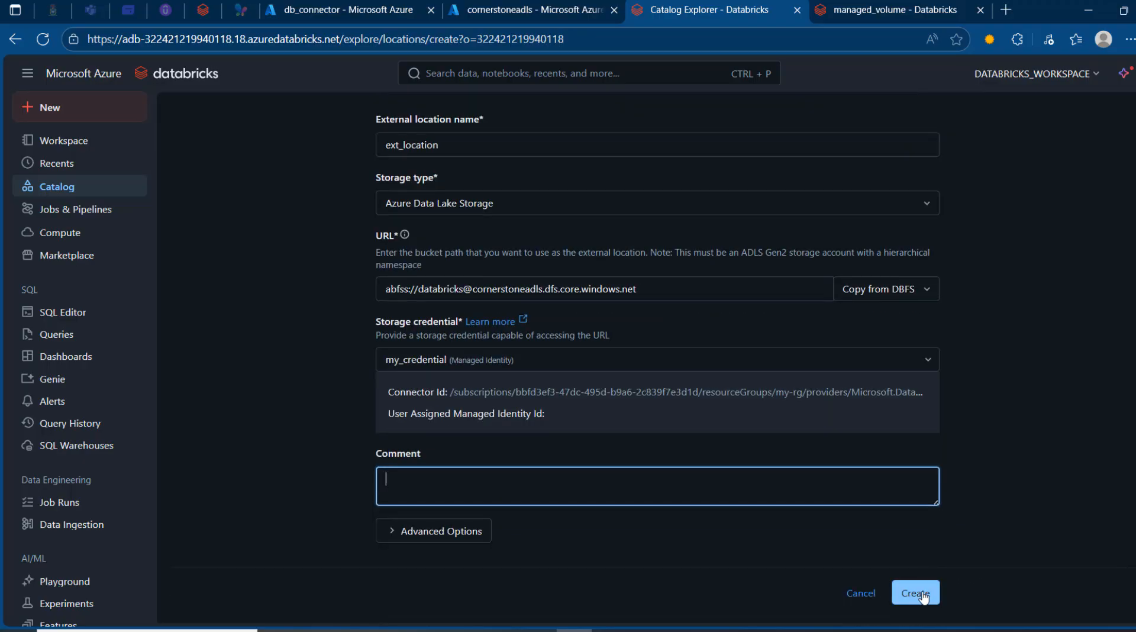
click(922, 596)
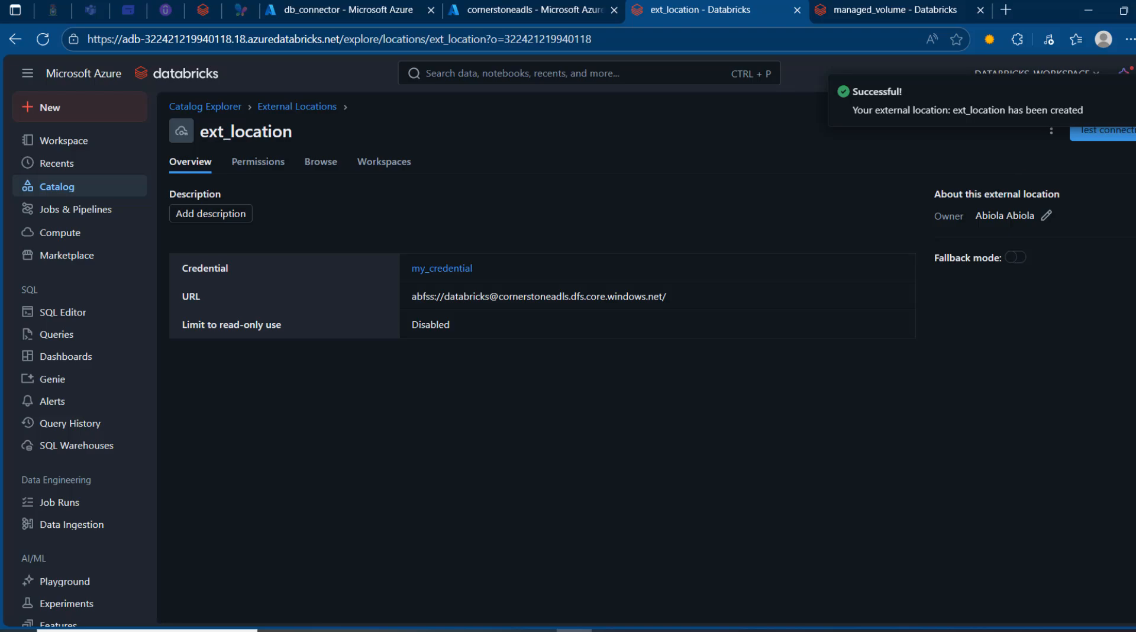
Test the connection of ext_location and browse the location's contents
click(1101, 129)
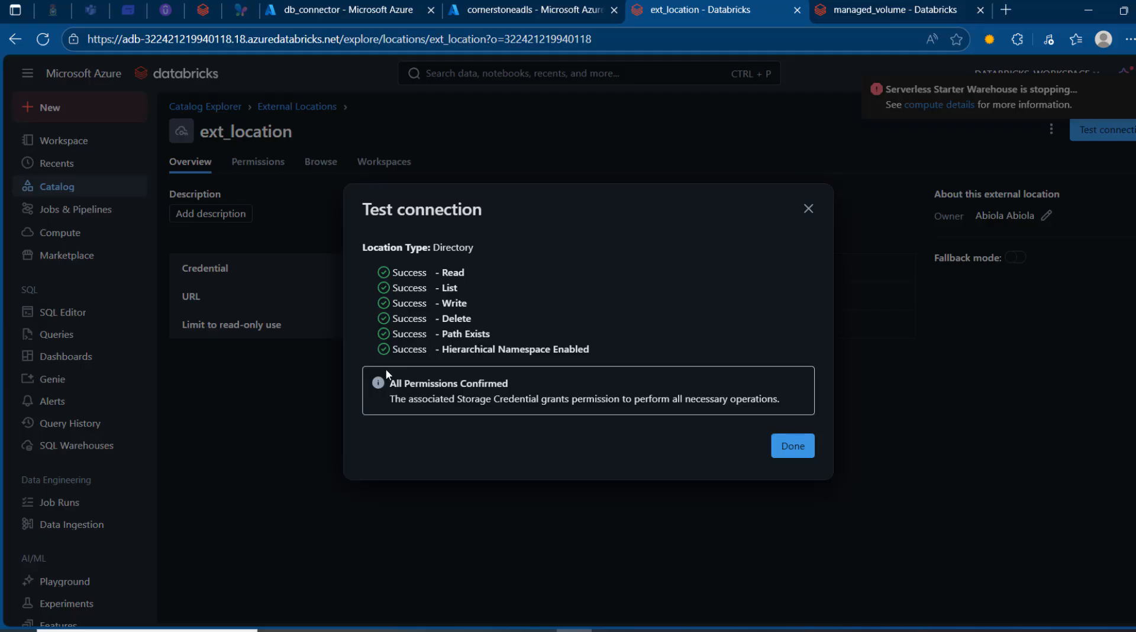
click(792, 446)
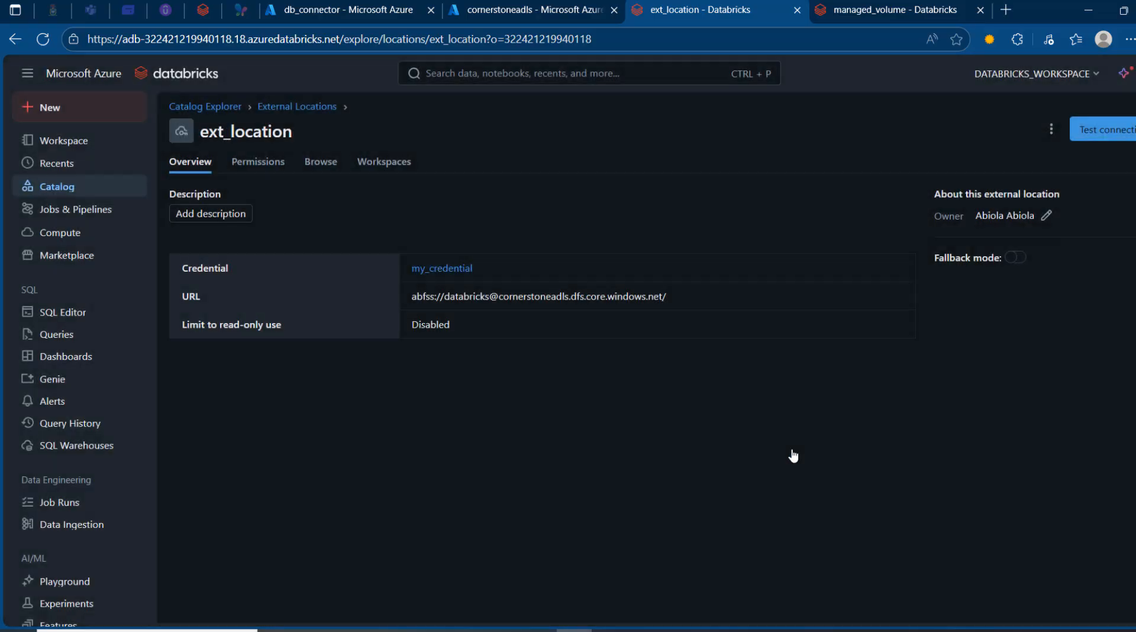
click(329, 165)
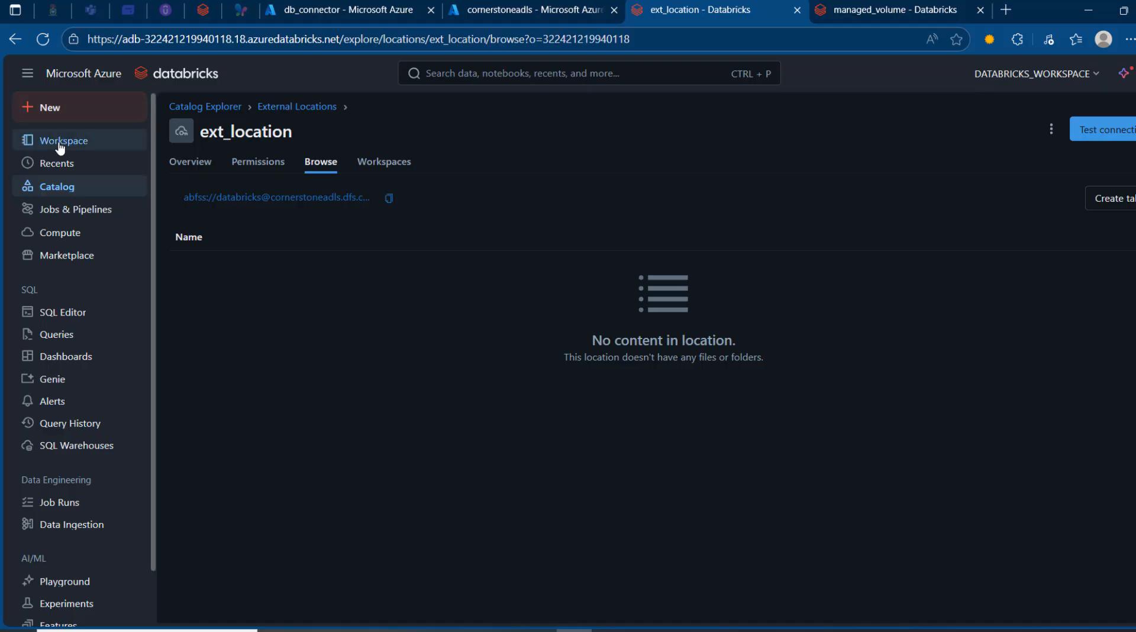
In the SQL editor, end the CREATE VOLUME managed_volume statement with a semicolon and duplicate it below, separated by a blank line
click(82, 320)
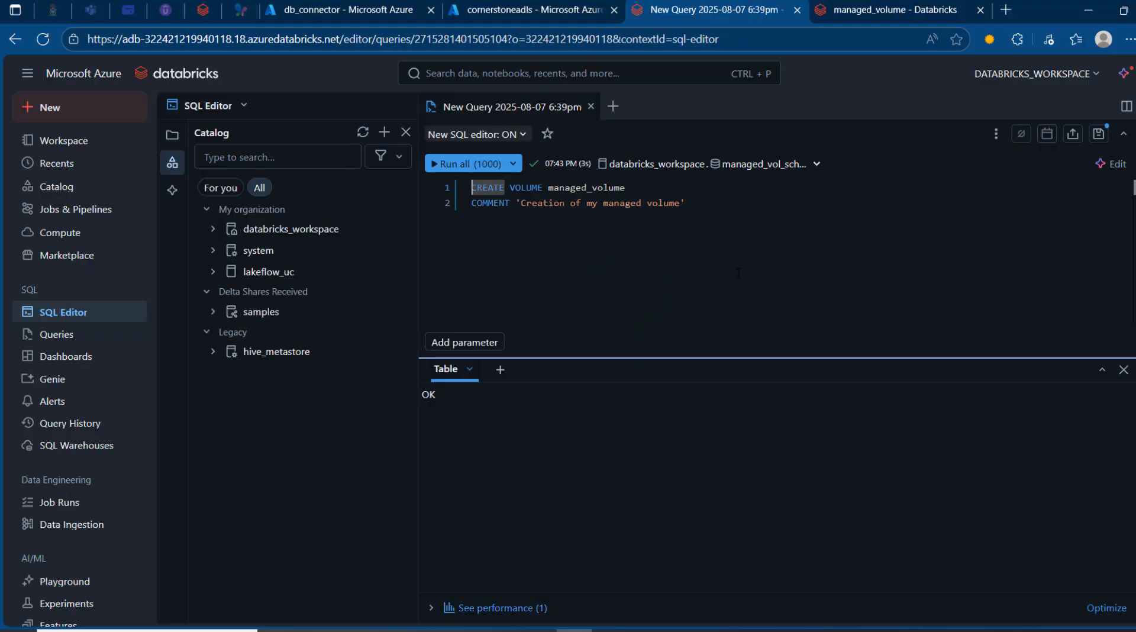
drag(688, 203, 430, 185)
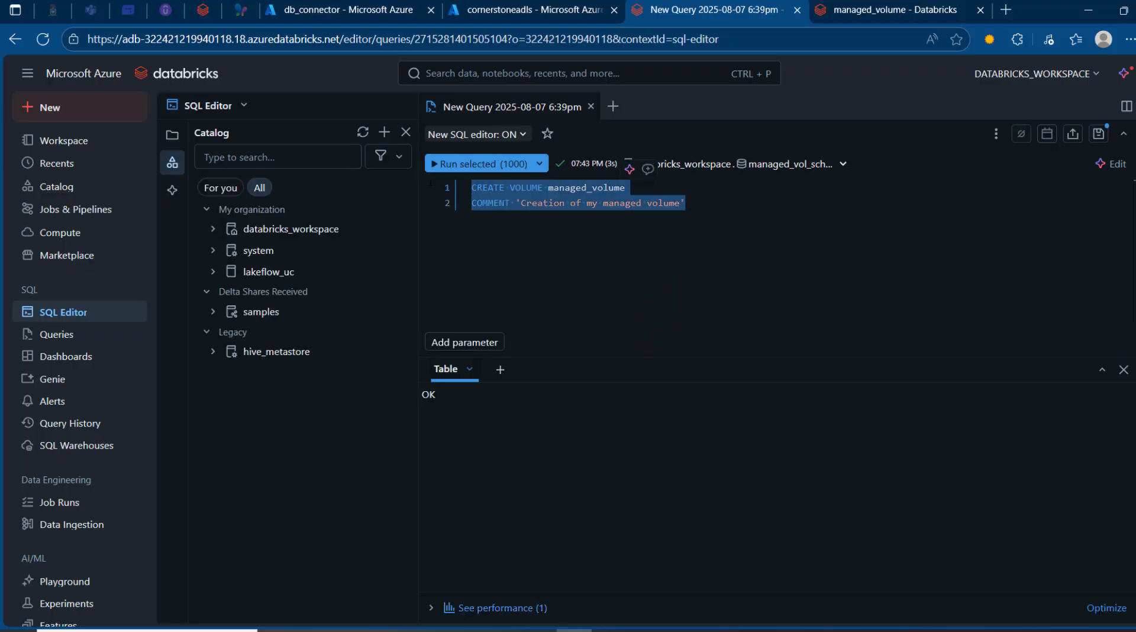
click(735, 207)
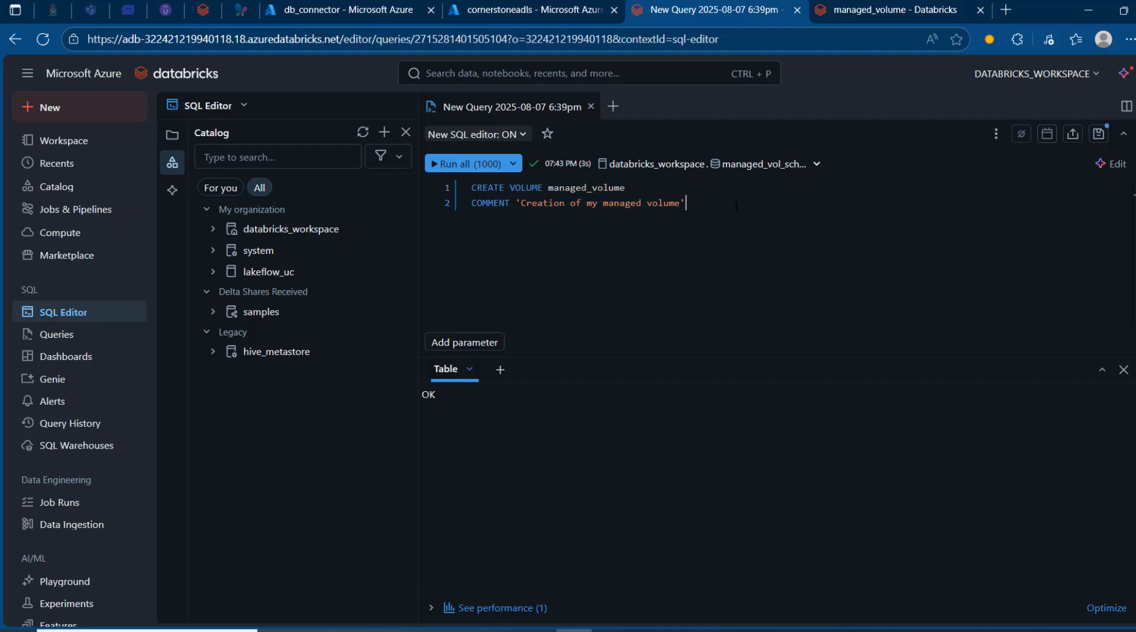
key(Return)
key(Return)
key(ctrl+v)
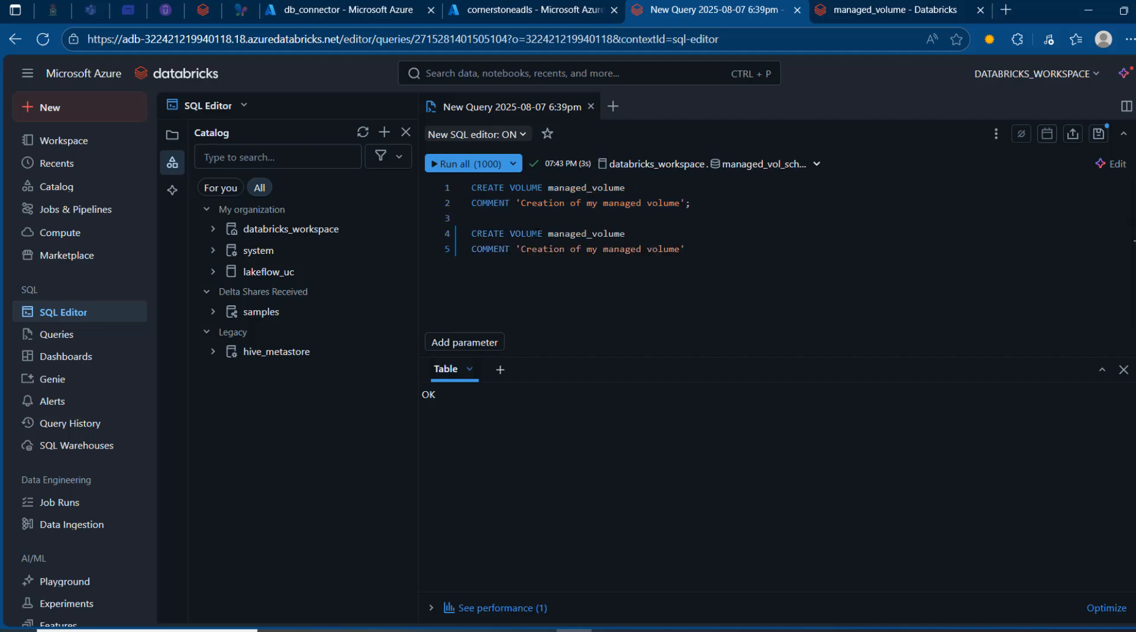
Insert the keyword EXTERNAL before VOLUME in the duplicated CREATE statement
double_click(511, 233)
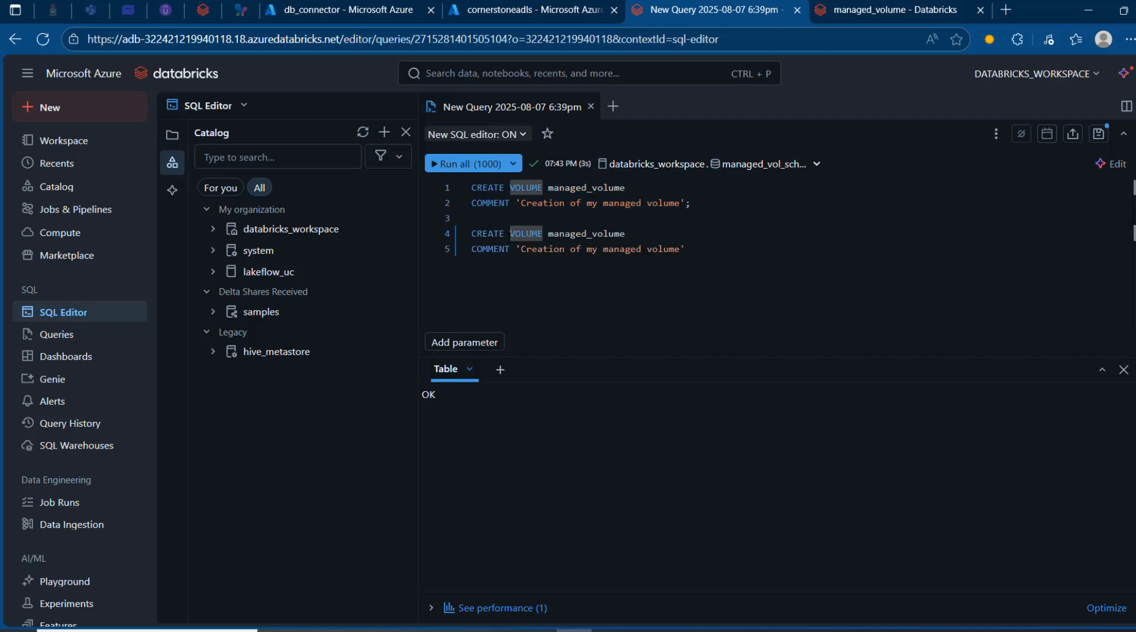
click(510, 234)
text(EXTERNAL)
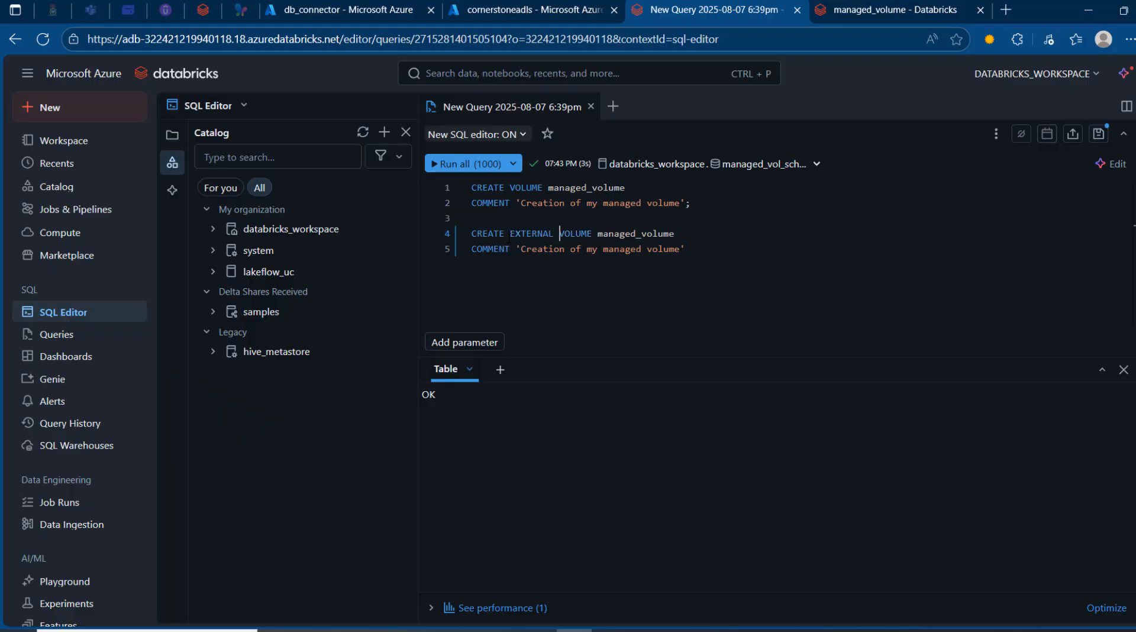
Rename the volume in the duplicated statement to external_volume and select external_vol_schma as the query's schema
double_click(515, 233)
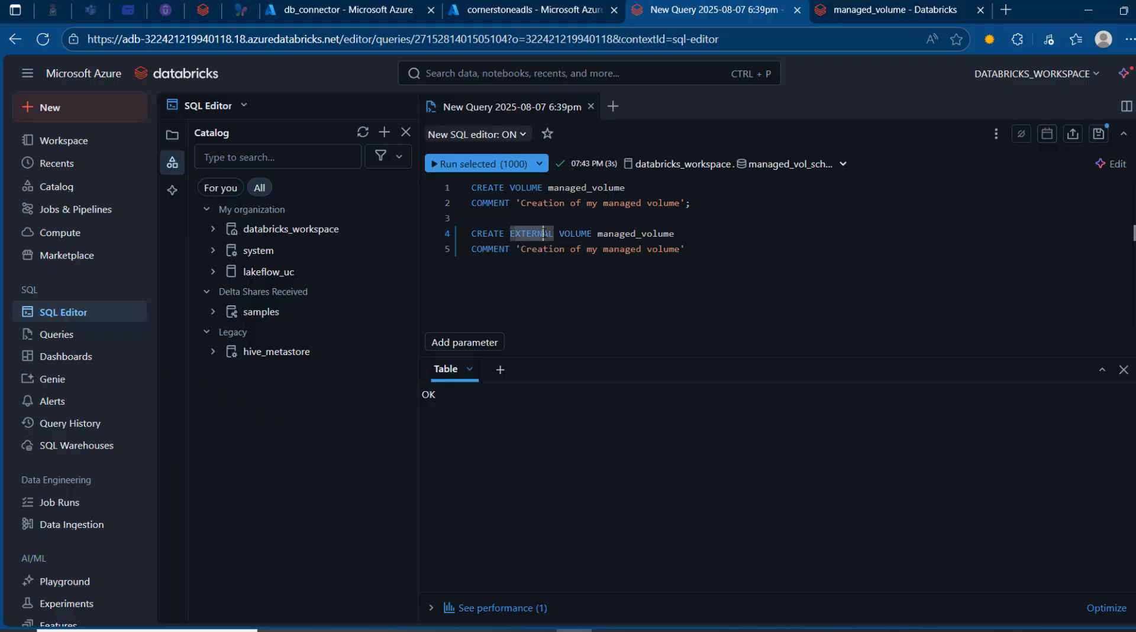
double_click(641, 234)
click(637, 235)
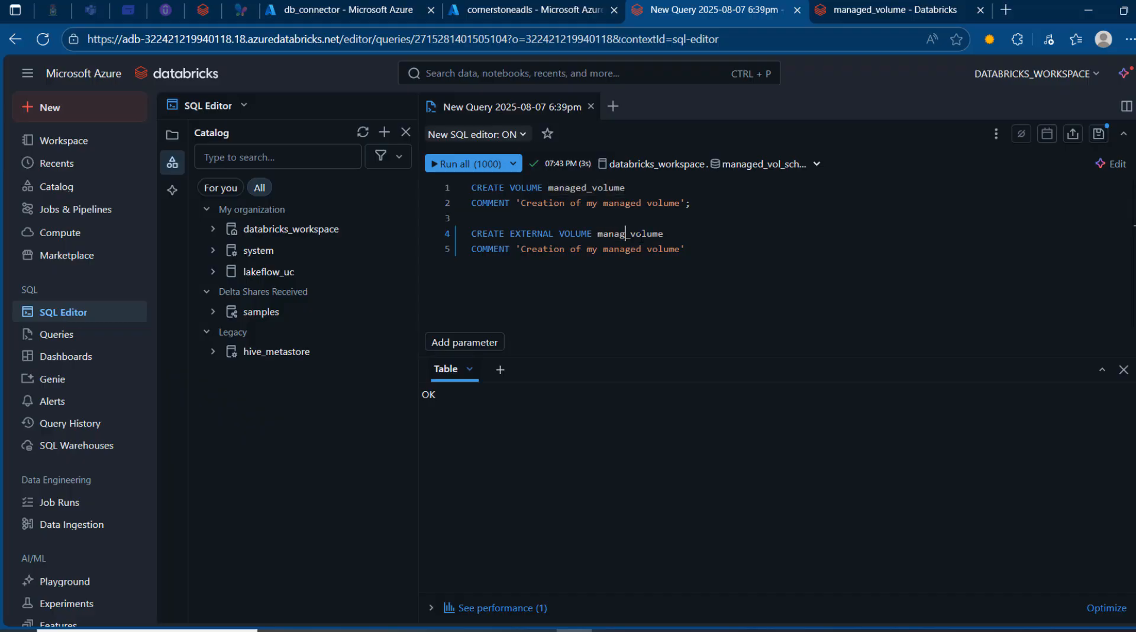
key(BackSpace)
key(BackSpace)
key(BackSpace)
key(BackSpace)
key(BackSpace)
key(BackSpace)
key(BackSpace)
text(external)
click(767, 163)
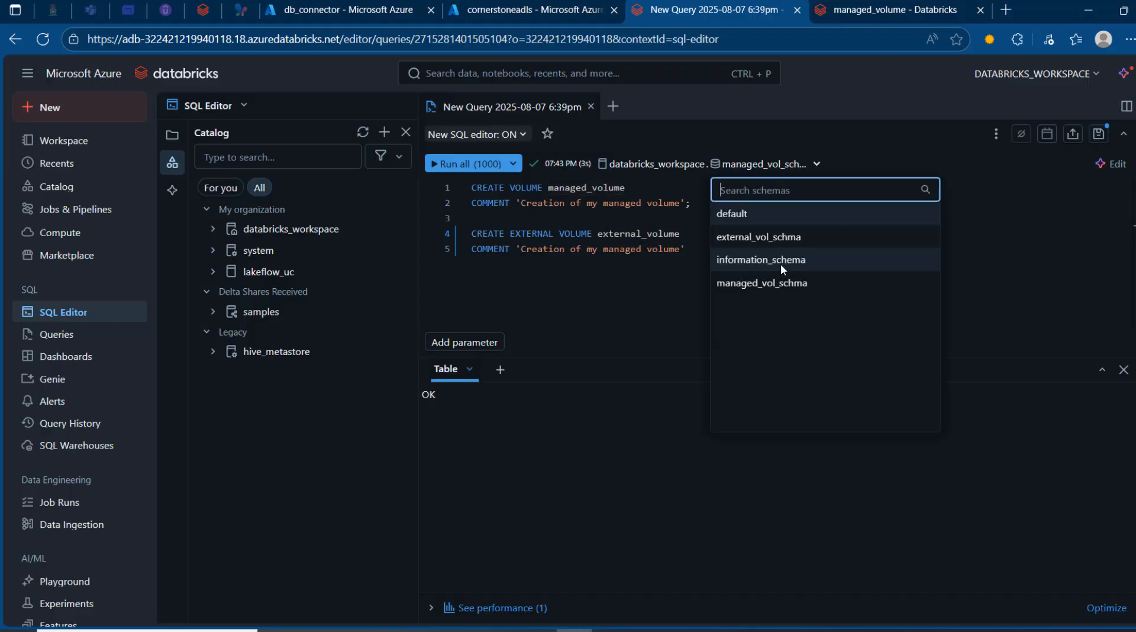
click(781, 237)
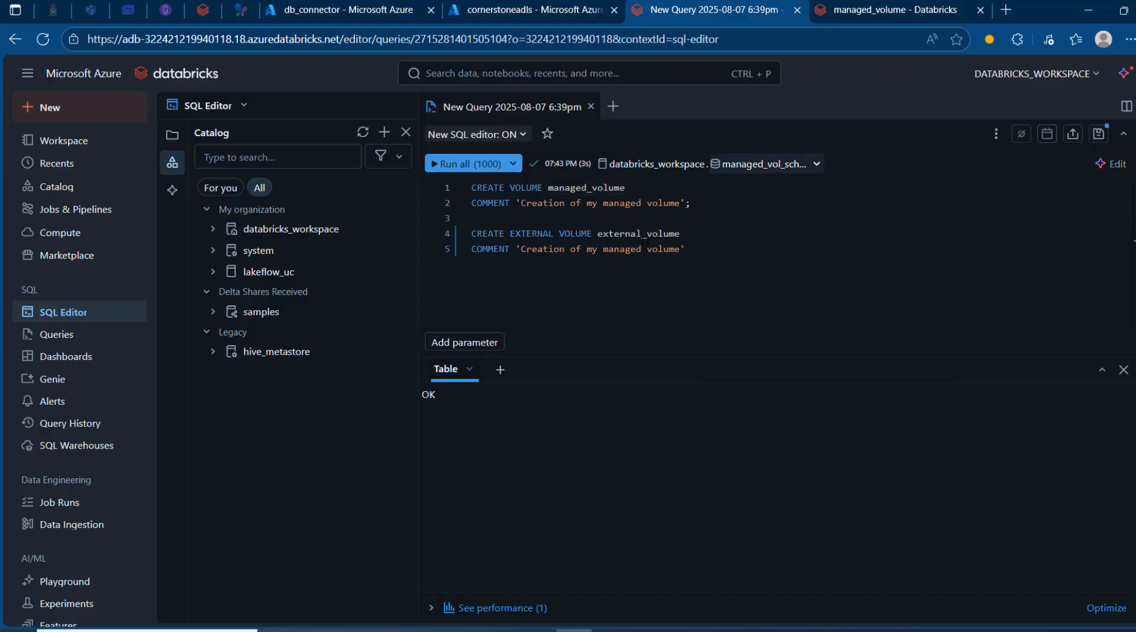
Set the query's schema to external_vol_schma and add a LOCATION clause with empty quotes at the end of the external_volume statement
click(817, 163)
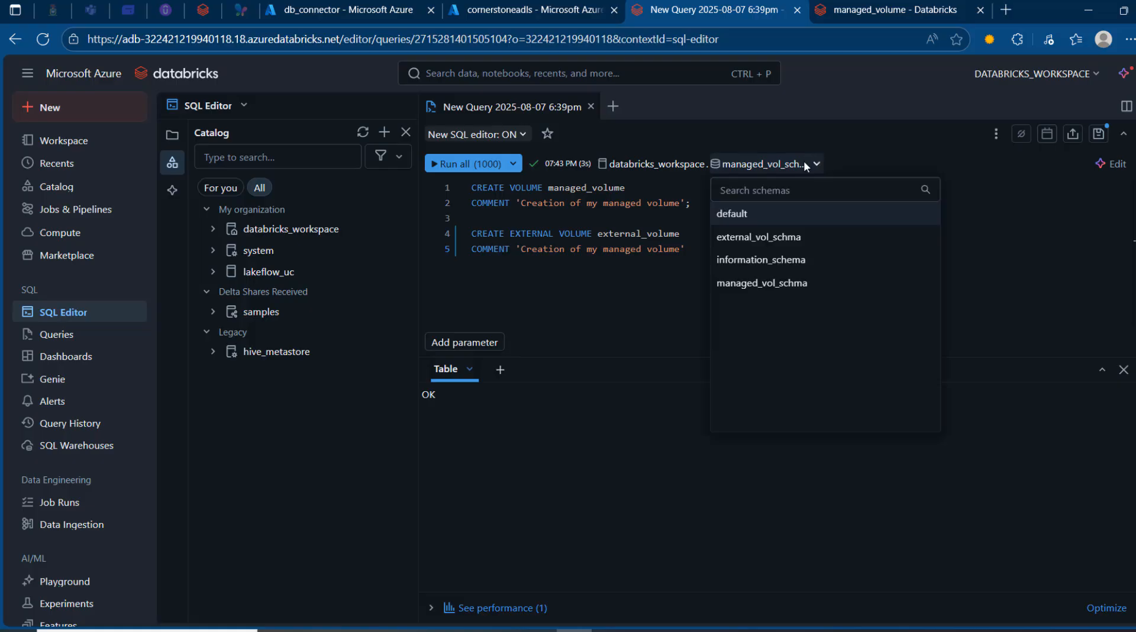
click(758, 237)
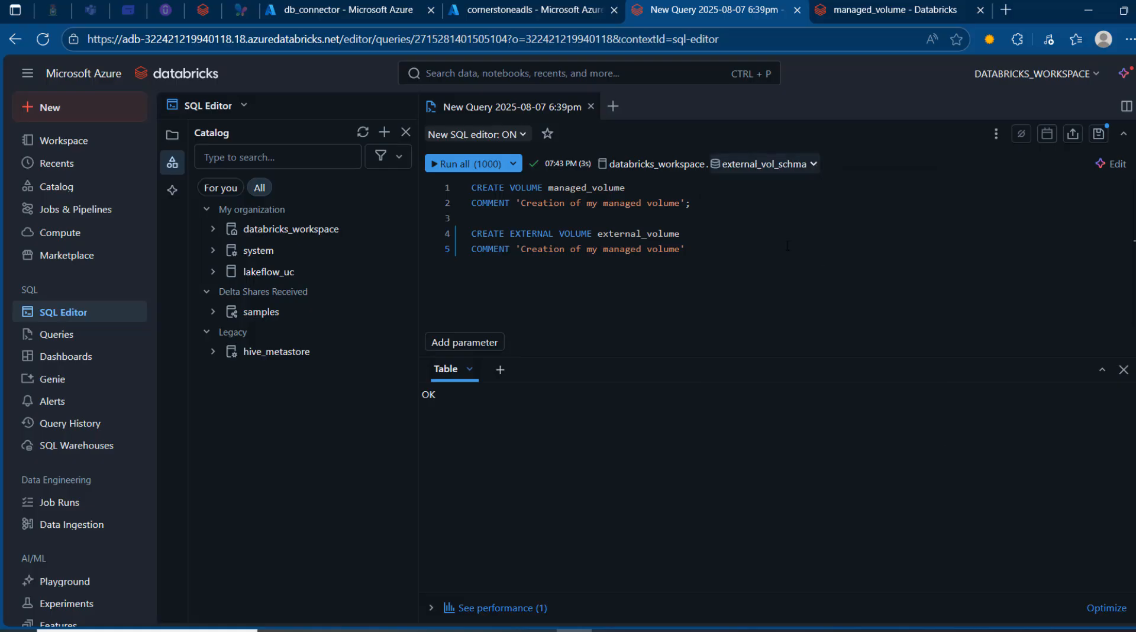
click(712, 250)
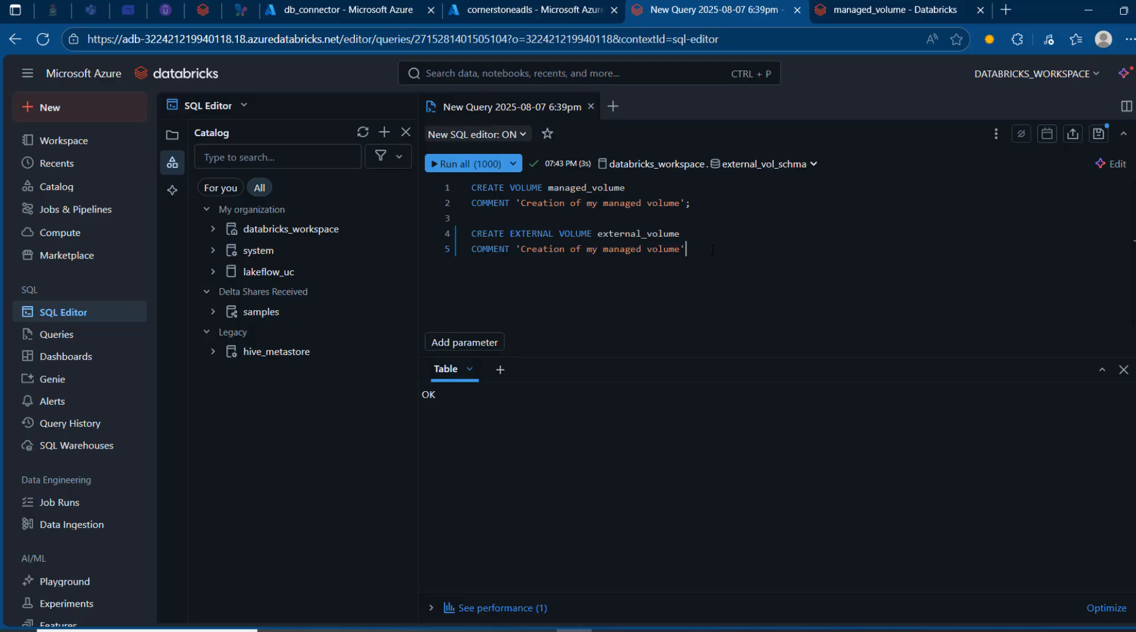
key(Return)
text(LOCATION ')
Open ext_location among the catalog's external locations and copy its abfss URL
click(82, 185)
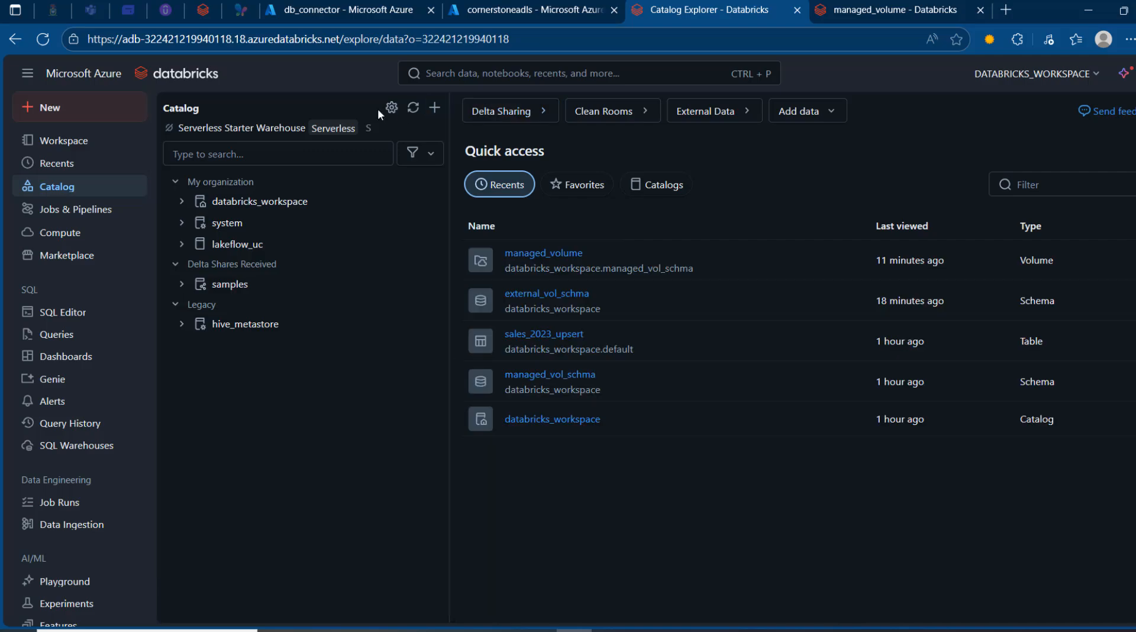
click(391, 108)
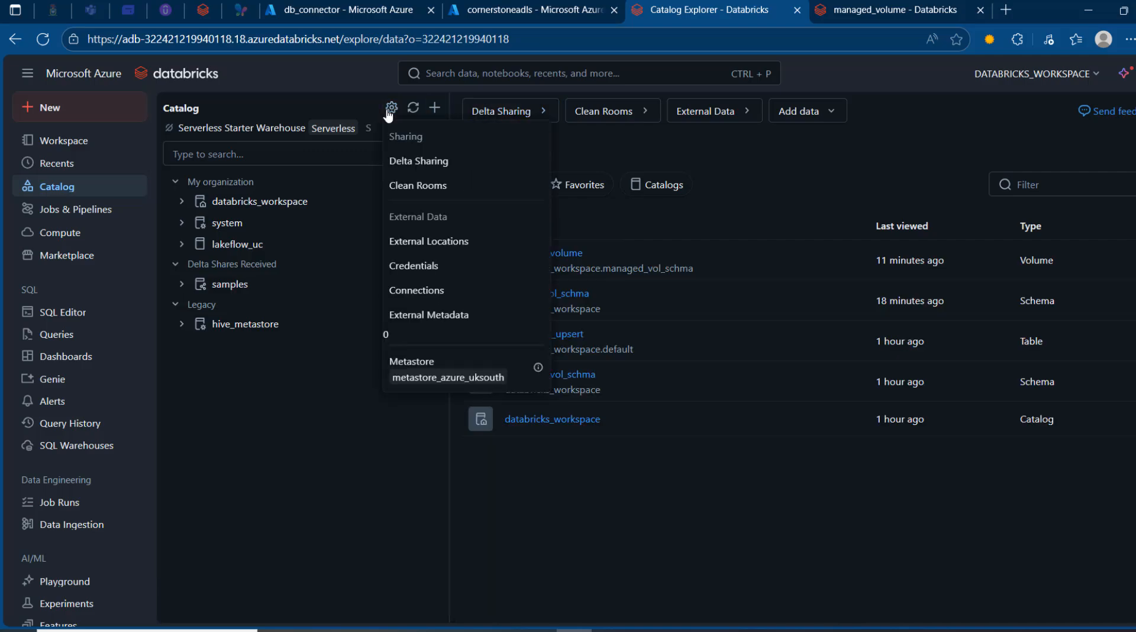
click(441, 243)
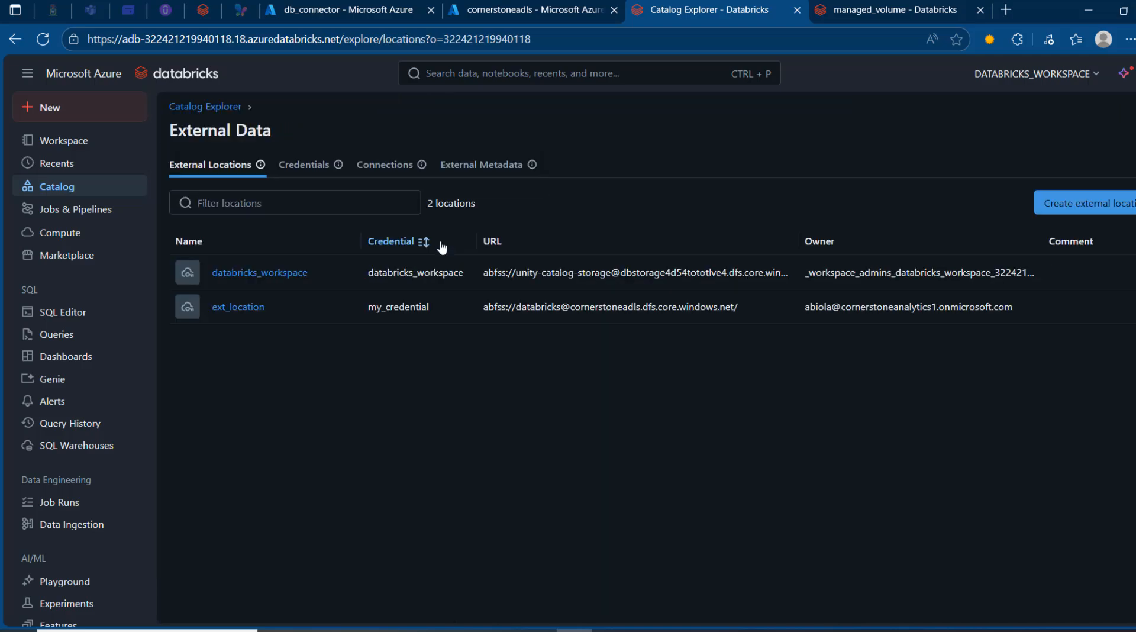
click(239, 308)
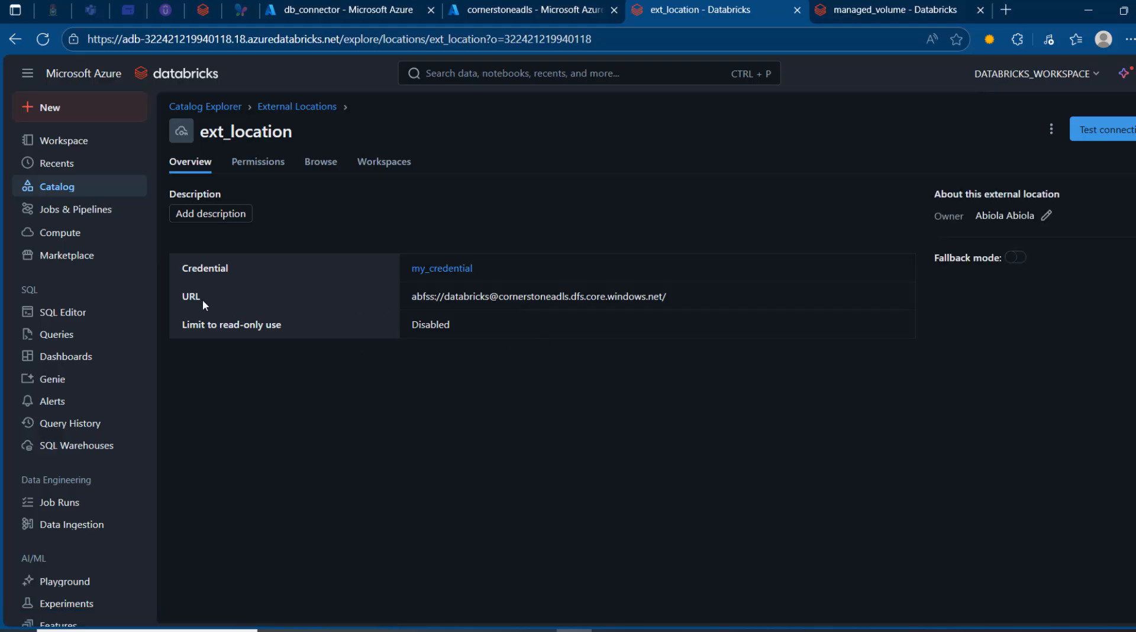
drag(685, 296, 412, 298)
key(ctrl+c)
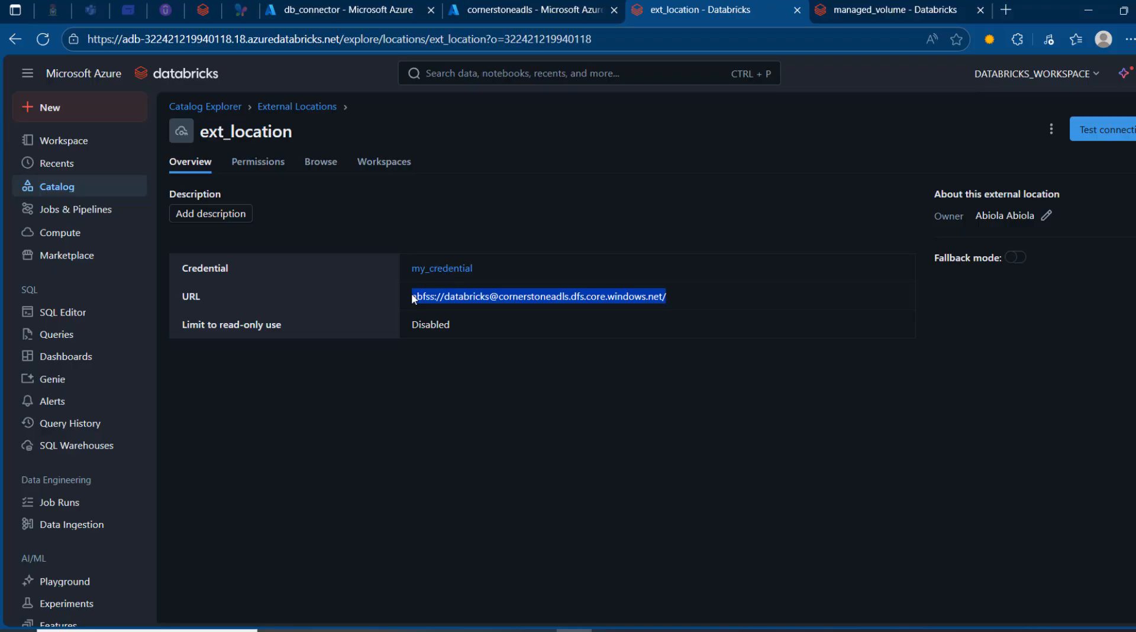
Back in the SQL query, paste the copied URL between the LOCATION quotes and append the directory name external_dir
click(65, 316)
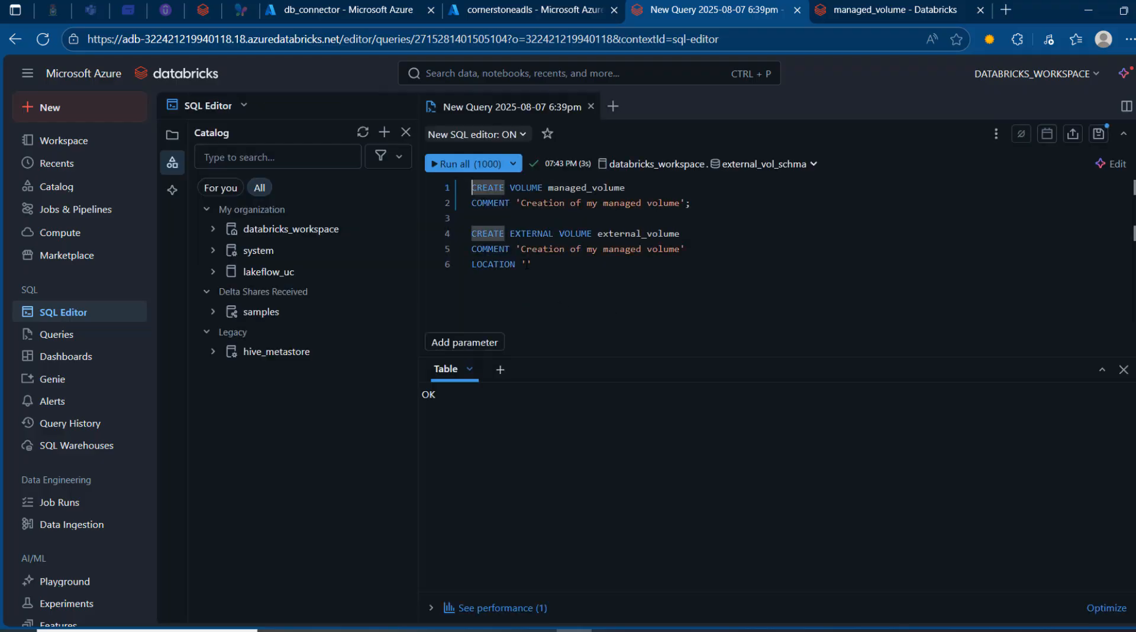
key(ctrl+v)
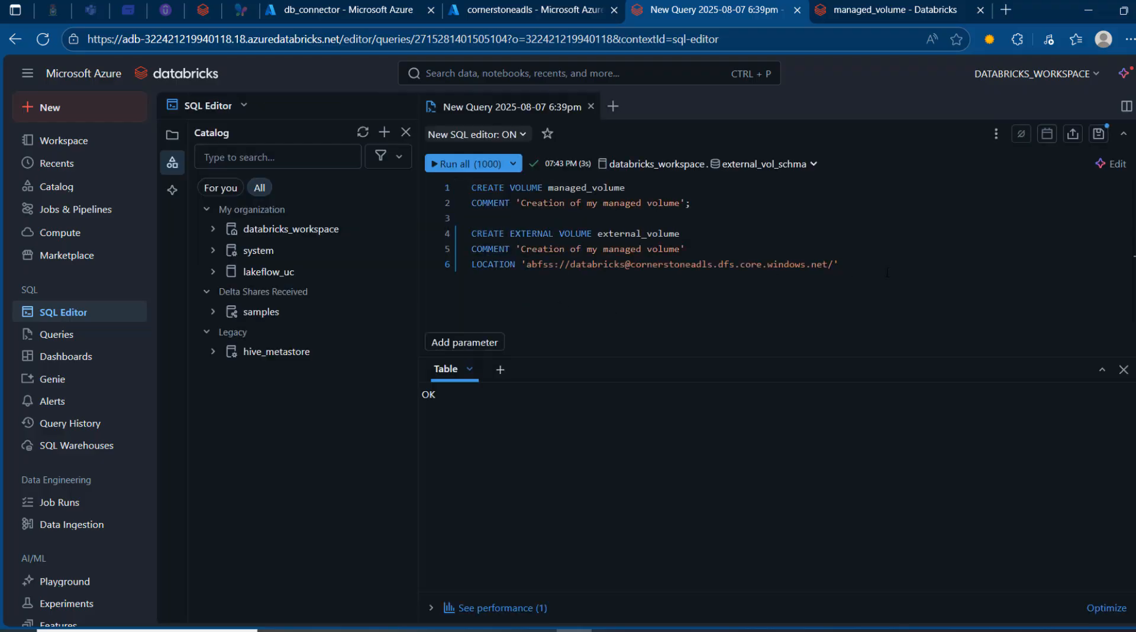
drag(887, 273, 620, 265)
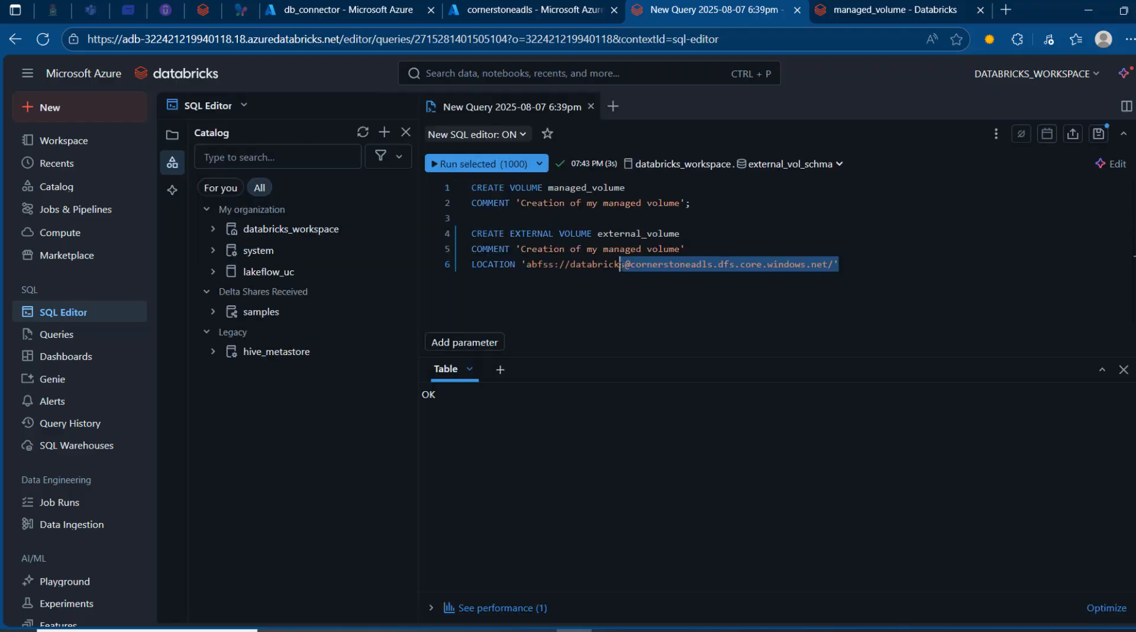
click(834, 272)
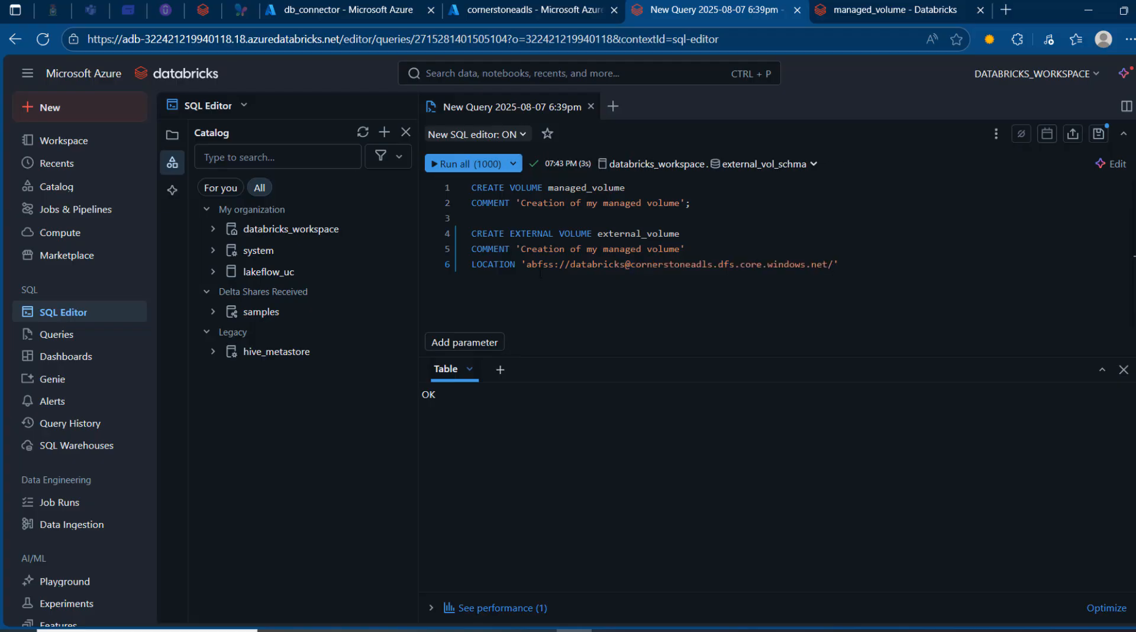
text(external_dir)
Check in the Azure portal whether the databricks container of cornerstoneadls holds an external_dir directory, and return to the Databricks query
drag(899, 264, 833, 264)
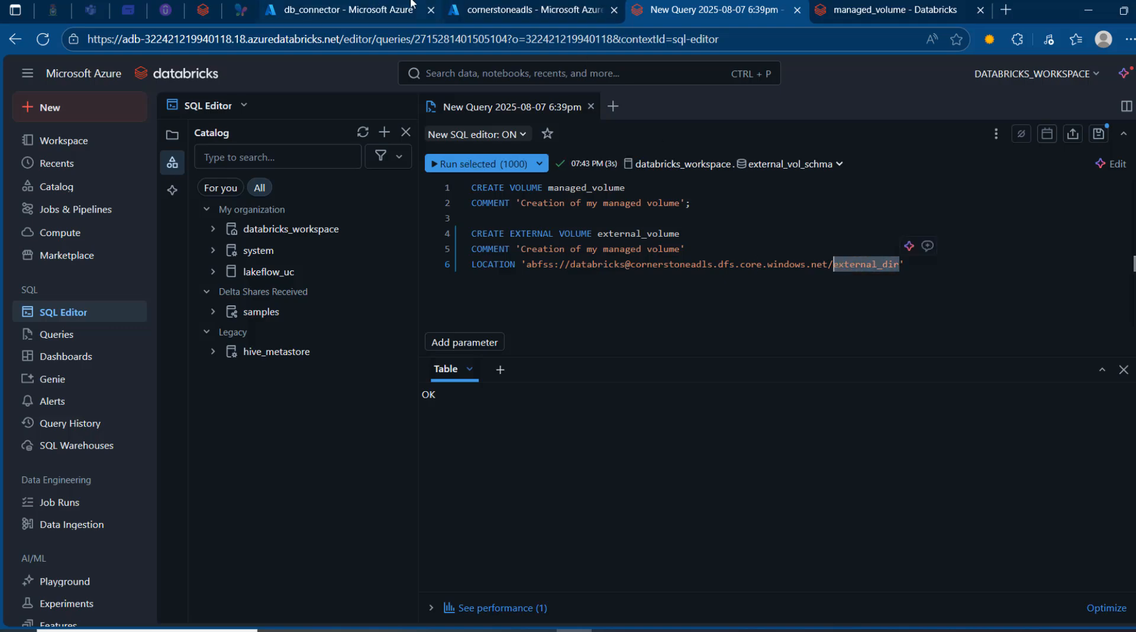
click(529, 9)
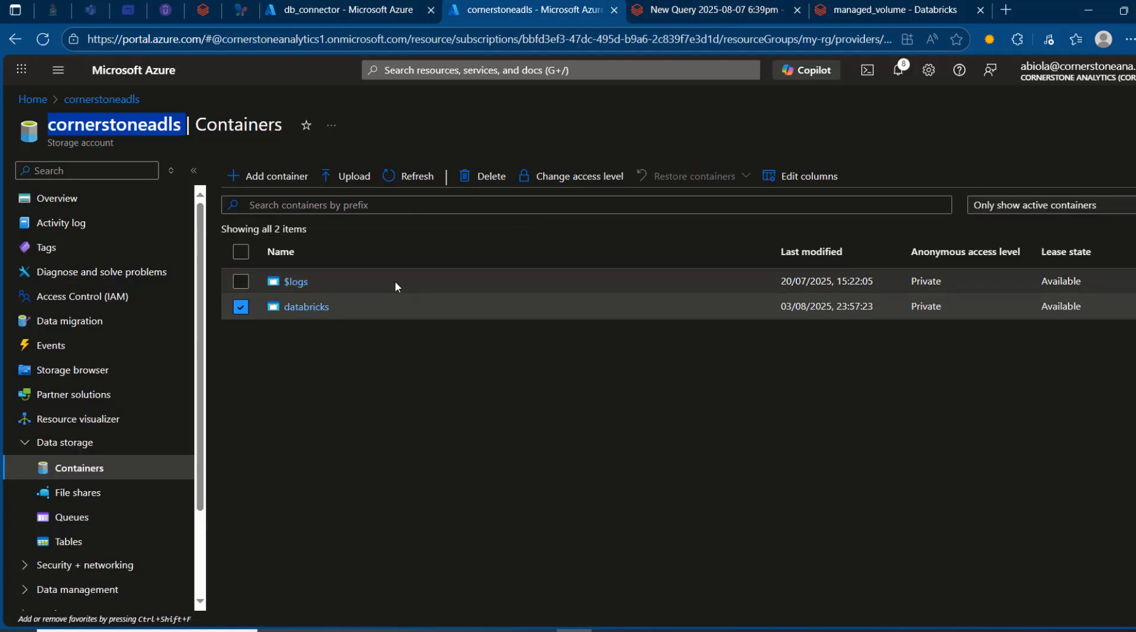
click(300, 309)
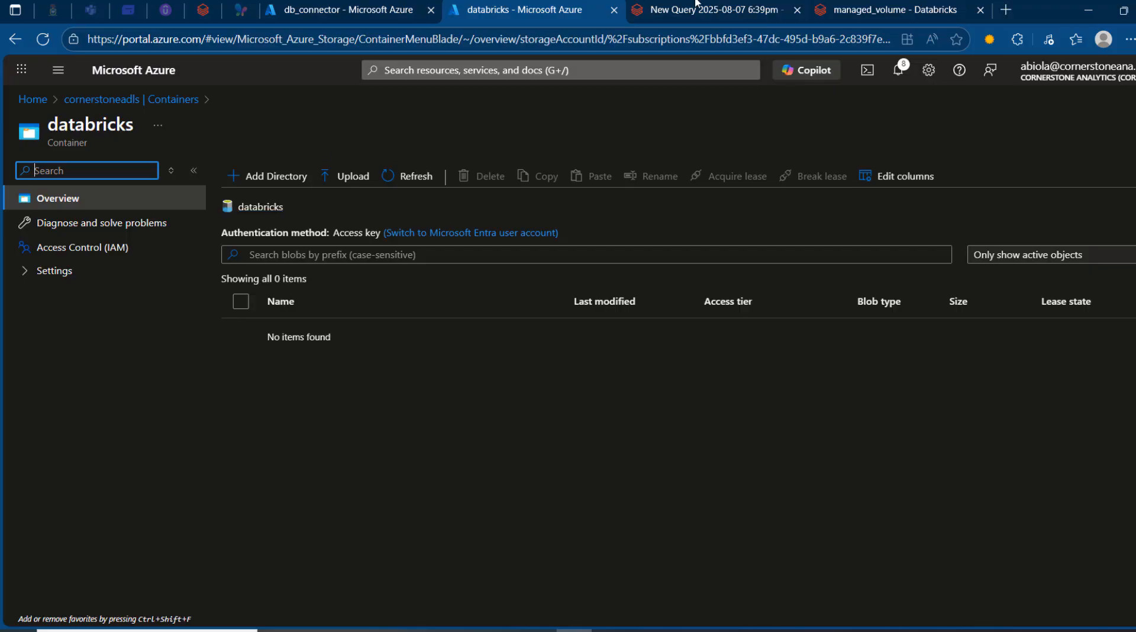
click(840, 9)
click(715, 3)
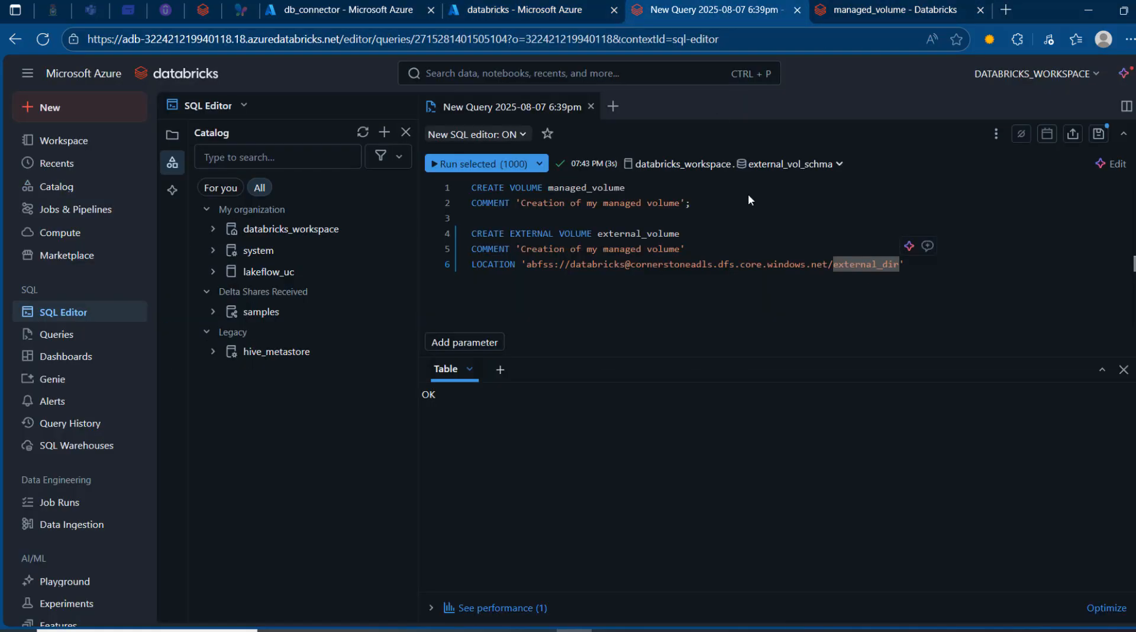
Run only the CREATE EXTERNAL VOLUME external_volume statement, lines 4 to 6 of the query
key(Left)
key(End)
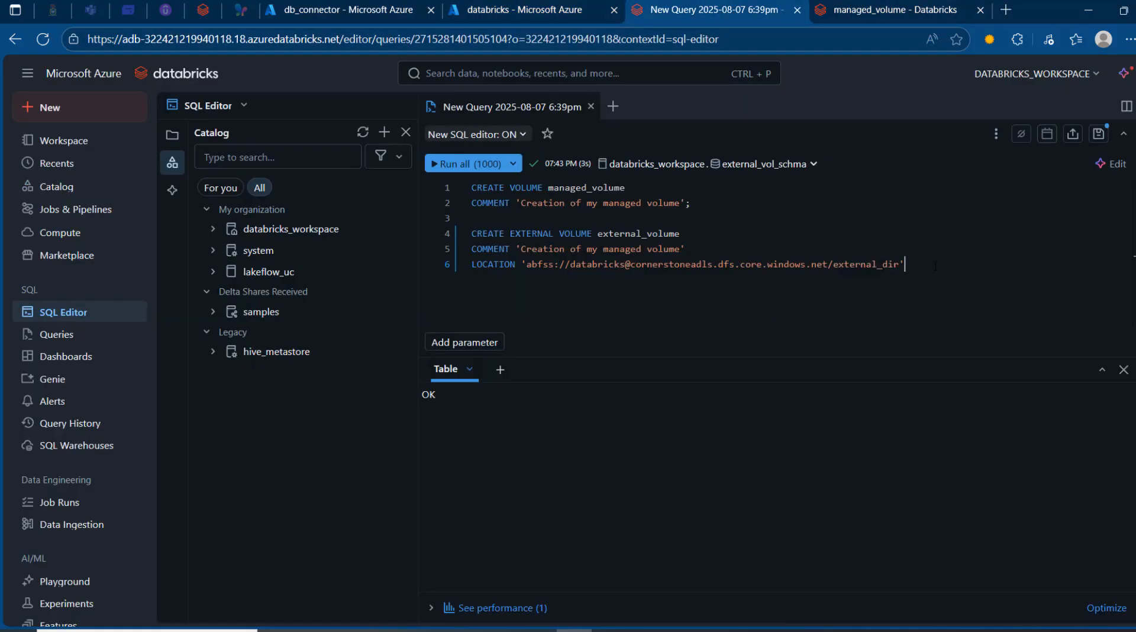
drag(936, 266, 471, 233)
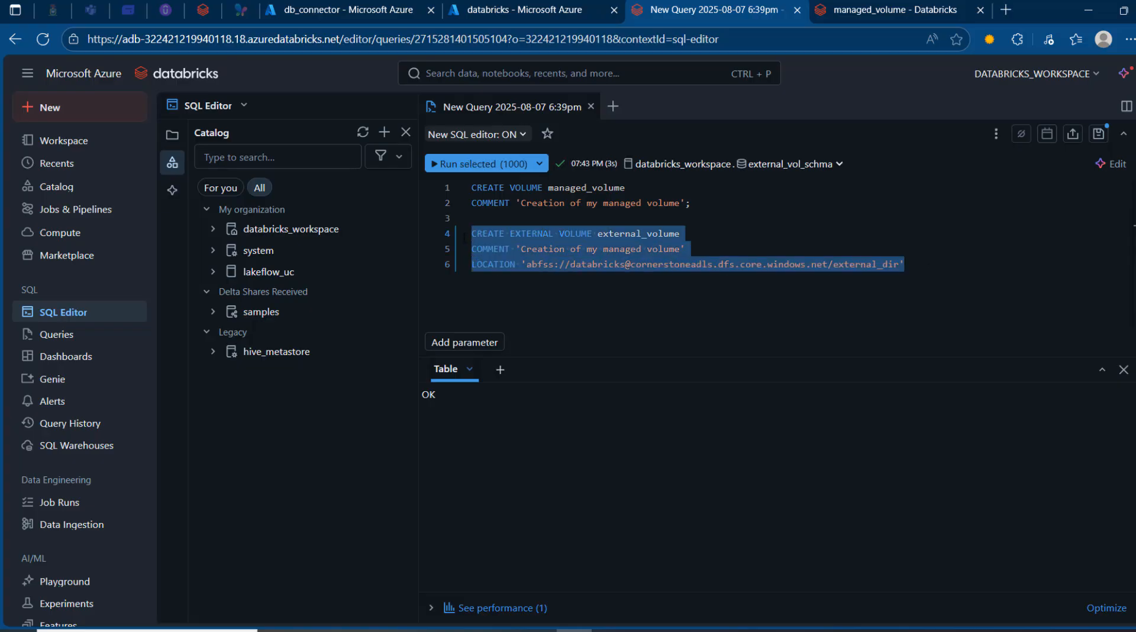
click(456, 164)
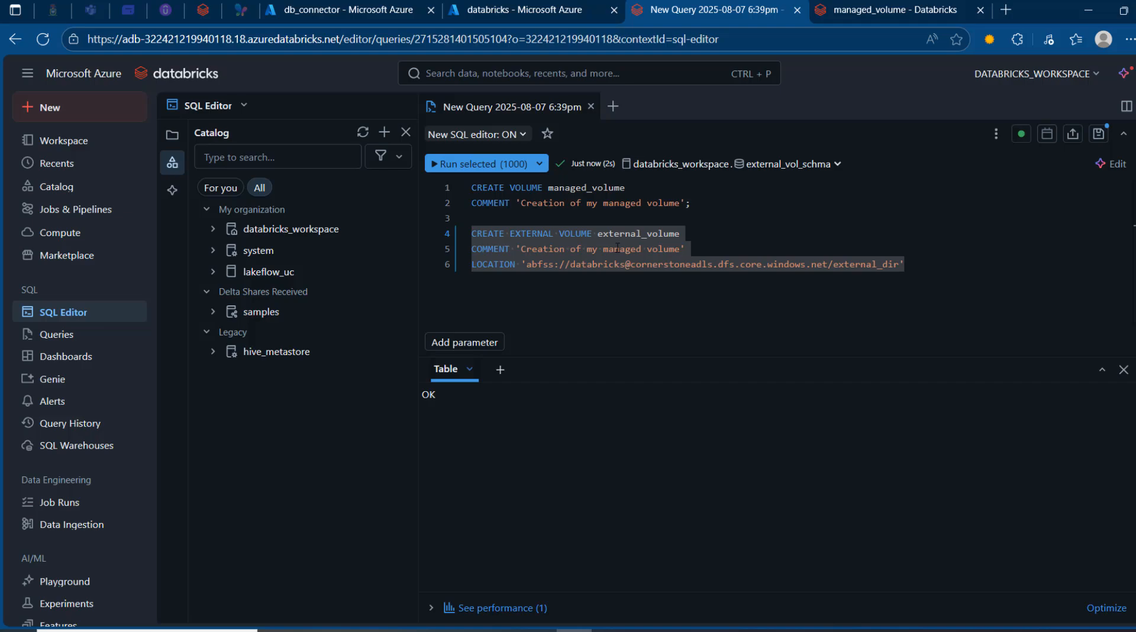
Expand databricks_workspace, external_vol_schma and external_volume in the SQL editor's catalog tree to inspect the volume's contents
click(212, 230)
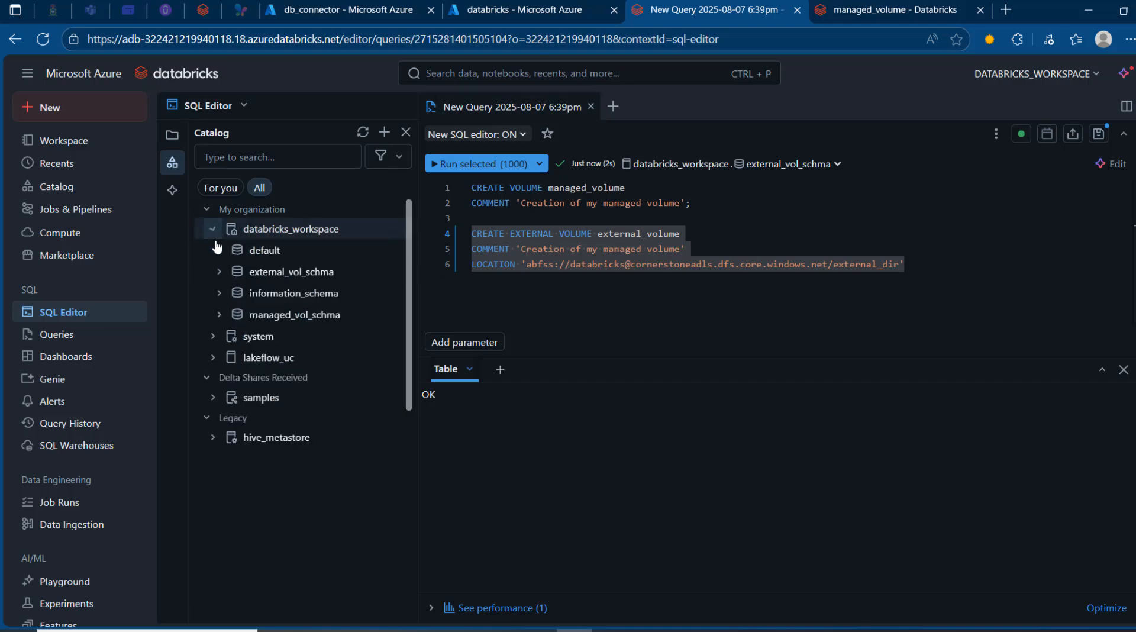
click(219, 271)
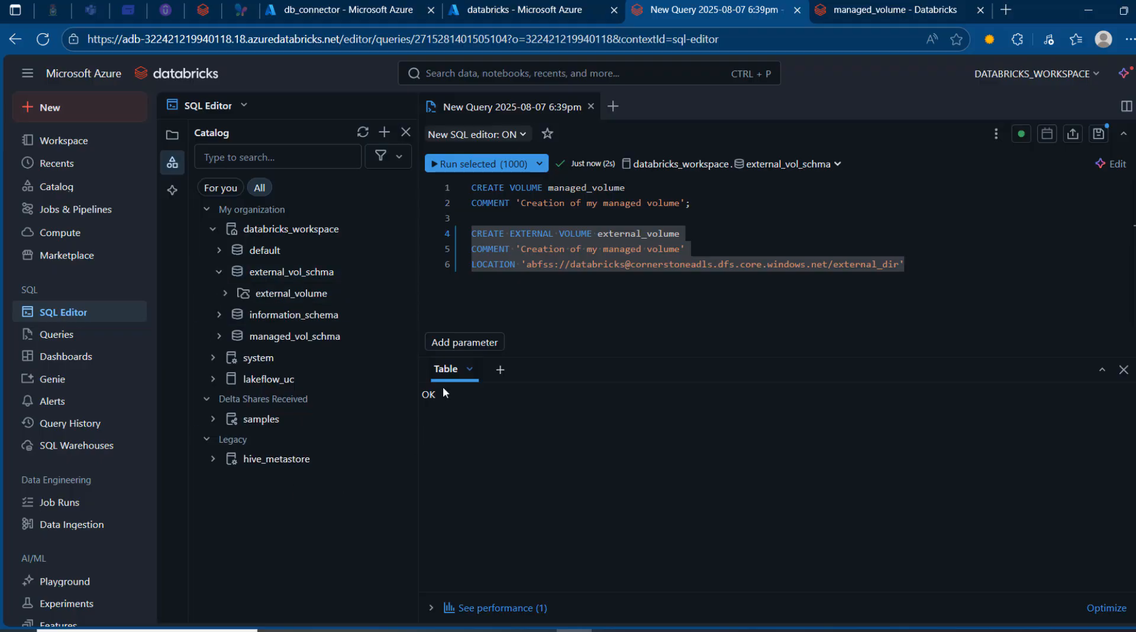
click(226, 294)
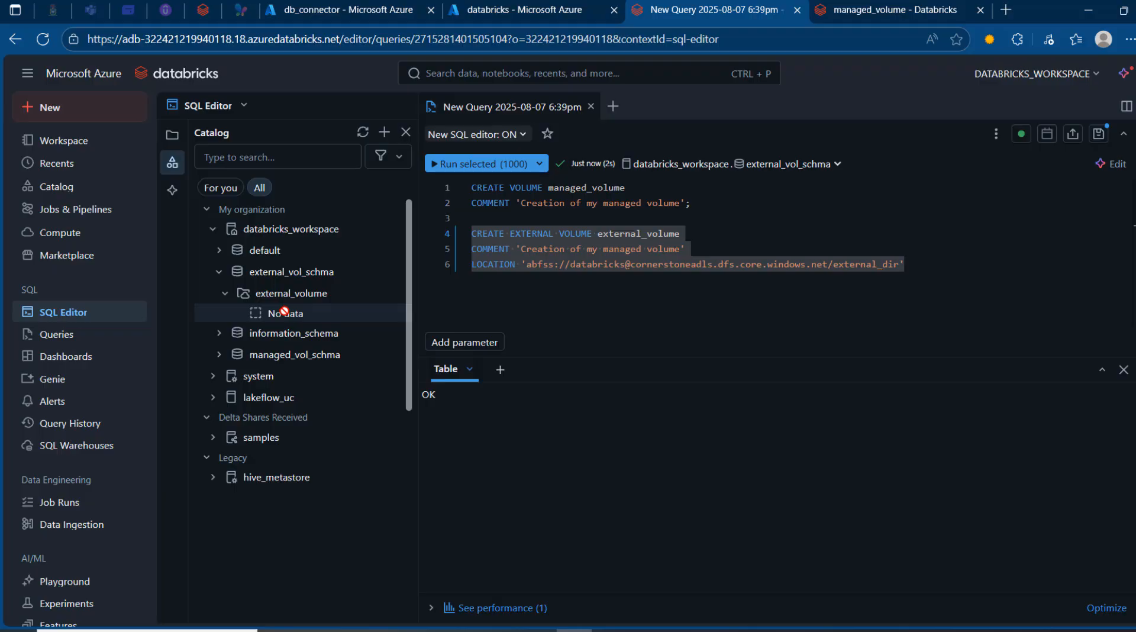
Open the external_volume page under databricks_workspace and external_vol_schma in Catalog Explorer
click(56, 189)
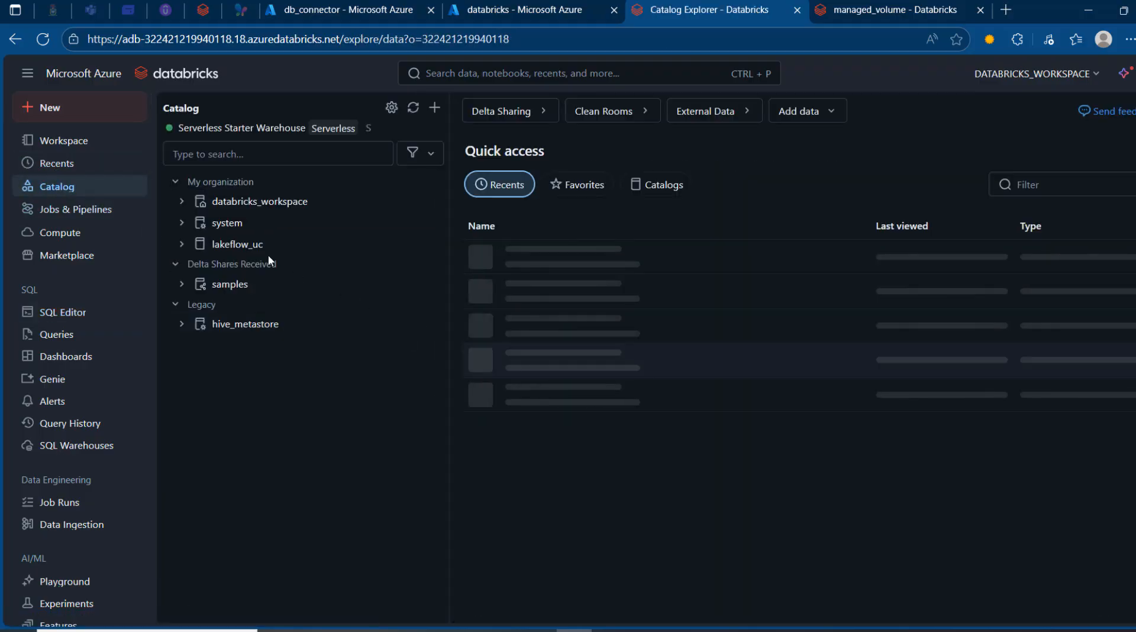
click(187, 203)
click(185, 202)
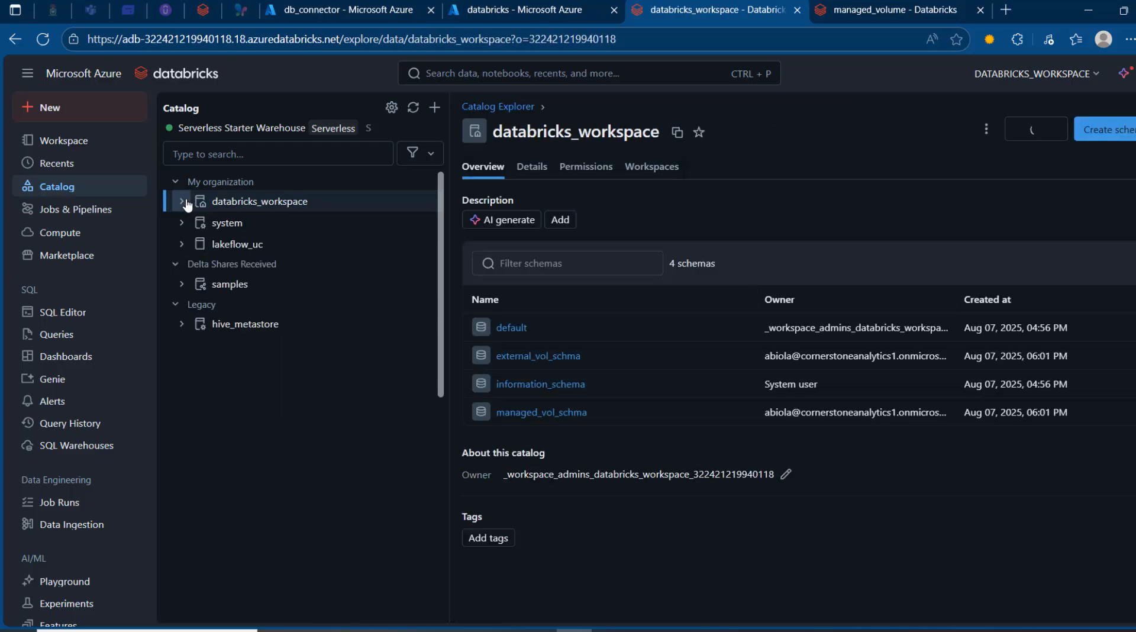
click(185, 202)
click(187, 244)
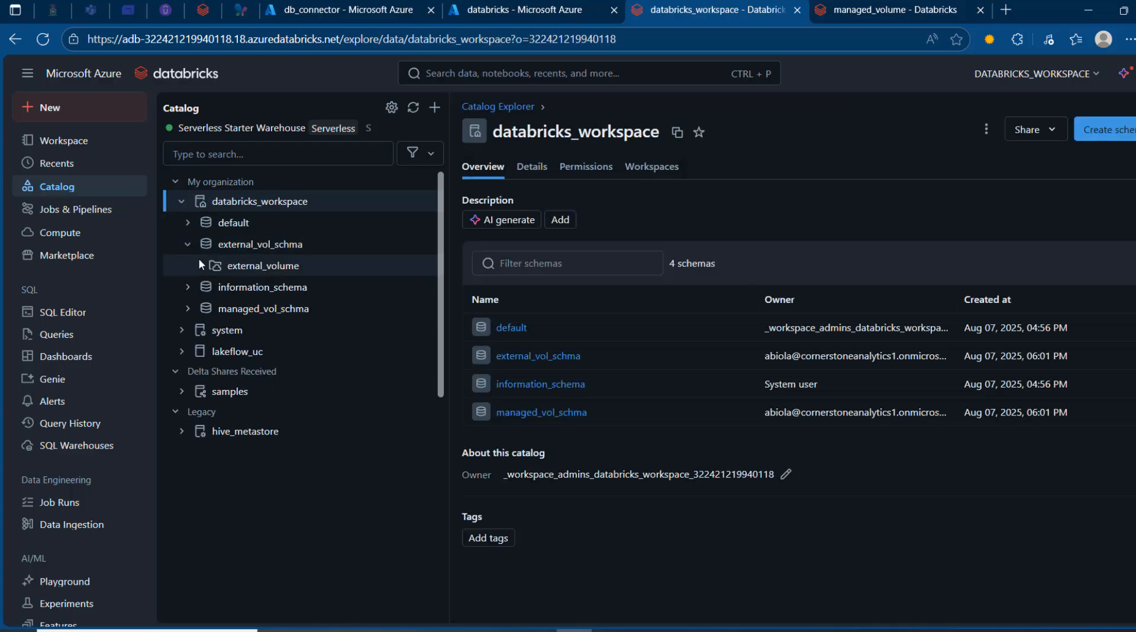
click(200, 262)
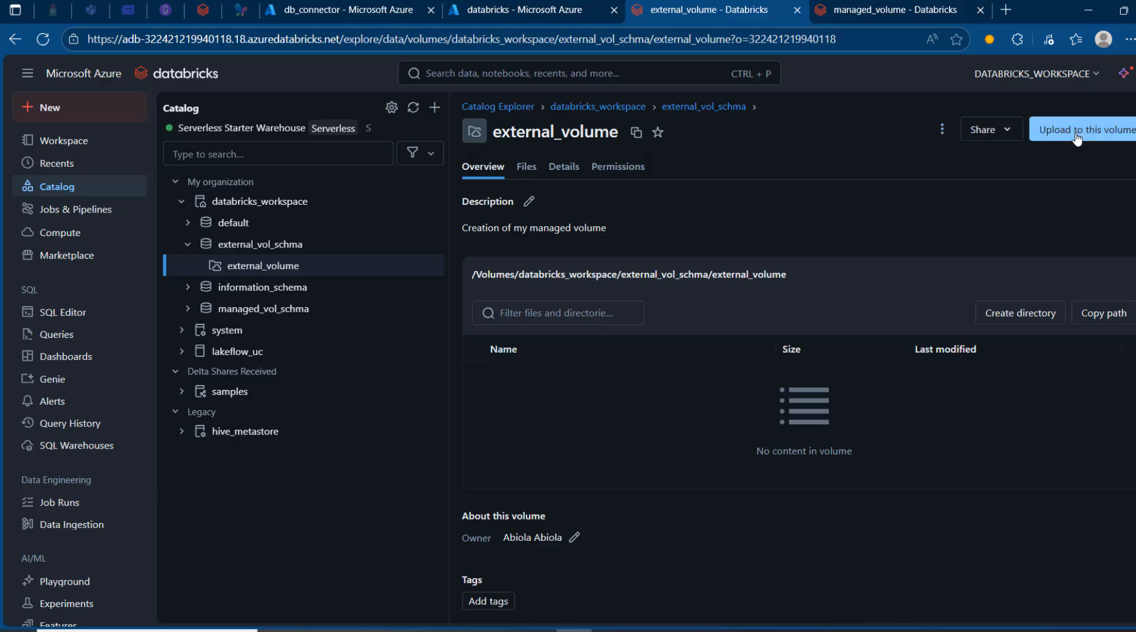
Upload the file sales2024_upsert.csv from the Data for Fabric and Databricks folder to external_volume
click(1076, 136)
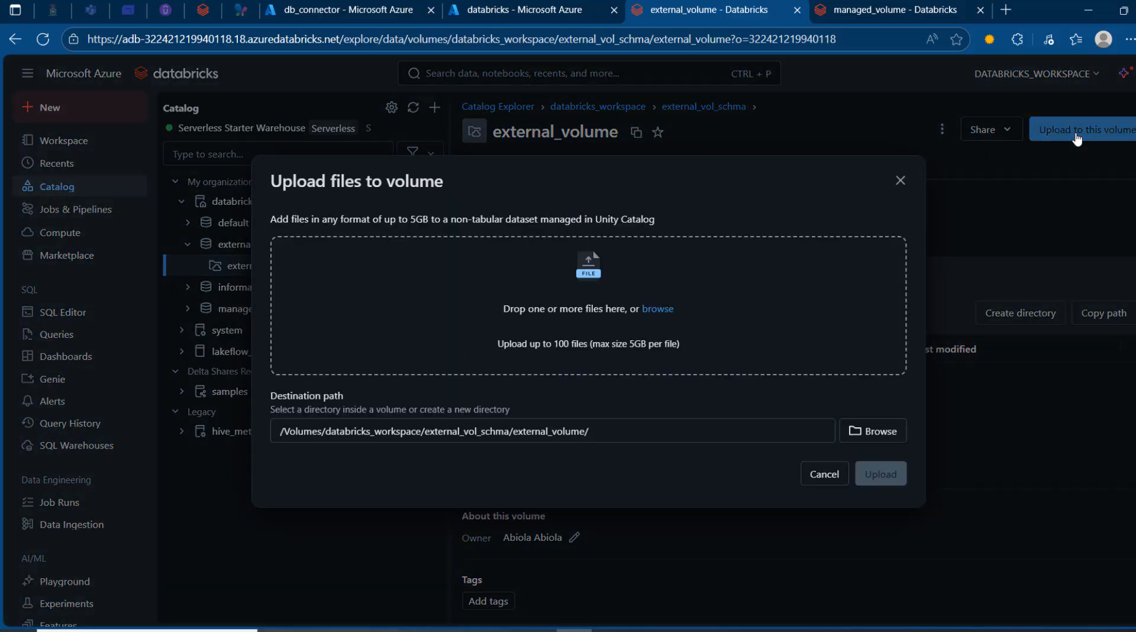
click(661, 309)
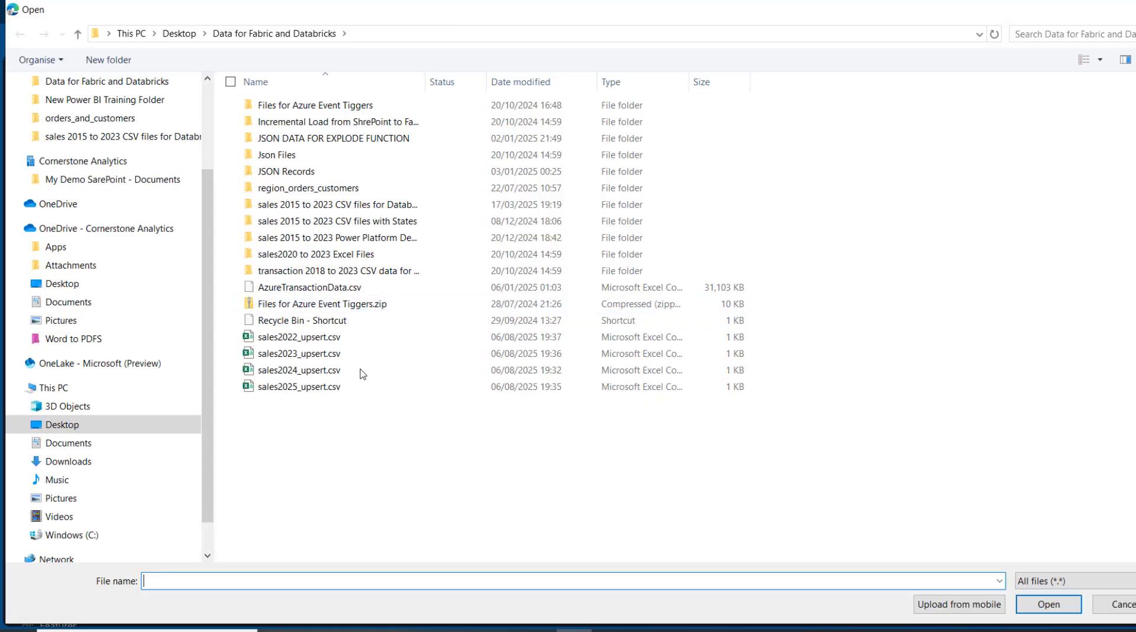
double_click(318, 371)
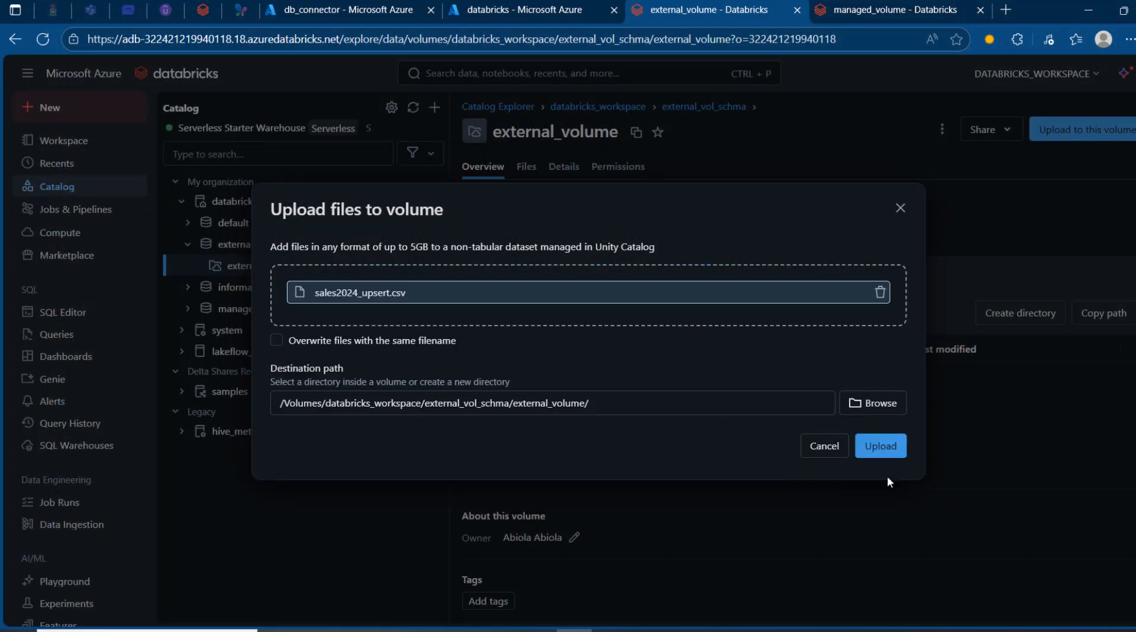
click(880, 449)
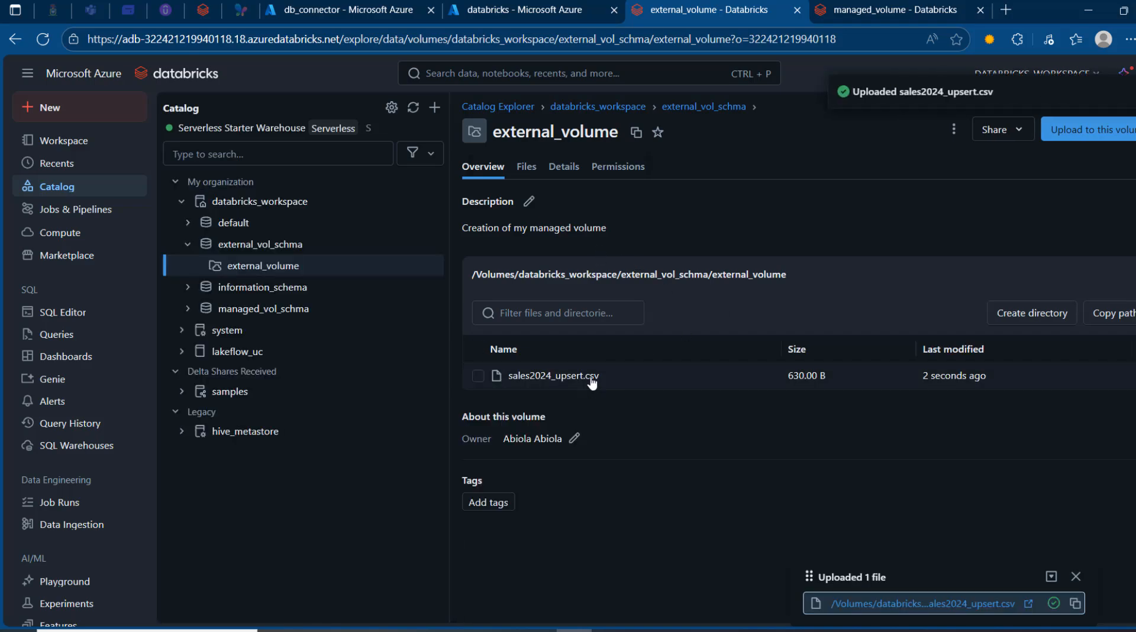
Switch to the Azure portal, refresh the databricks container and inspect the files in external_dir
click(535, 4)
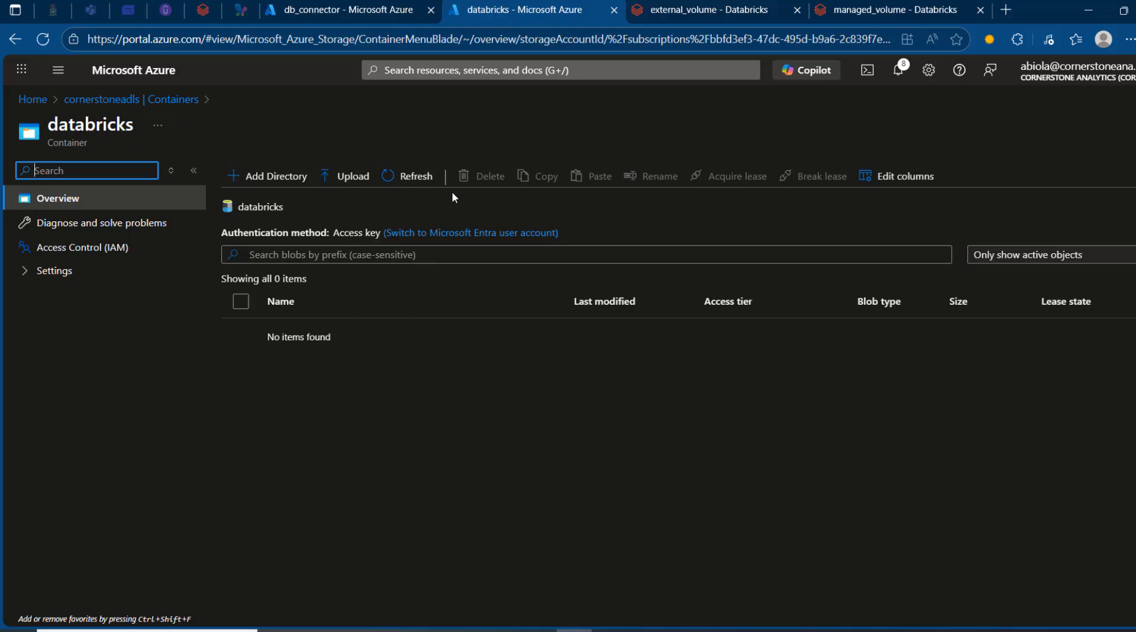
click(410, 175)
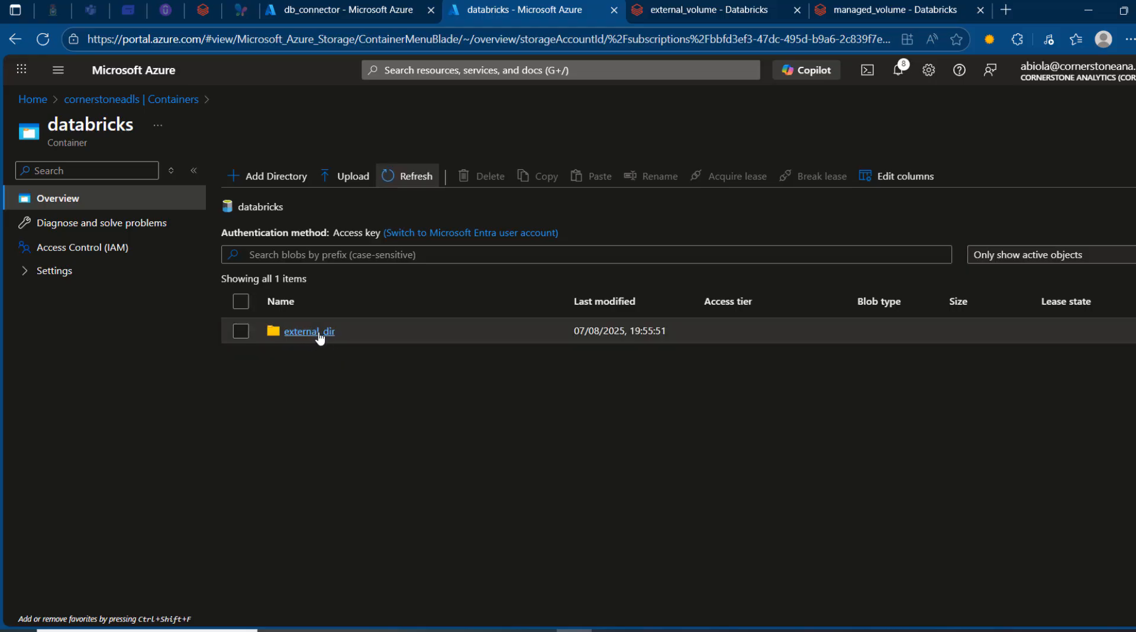
click(320, 333)
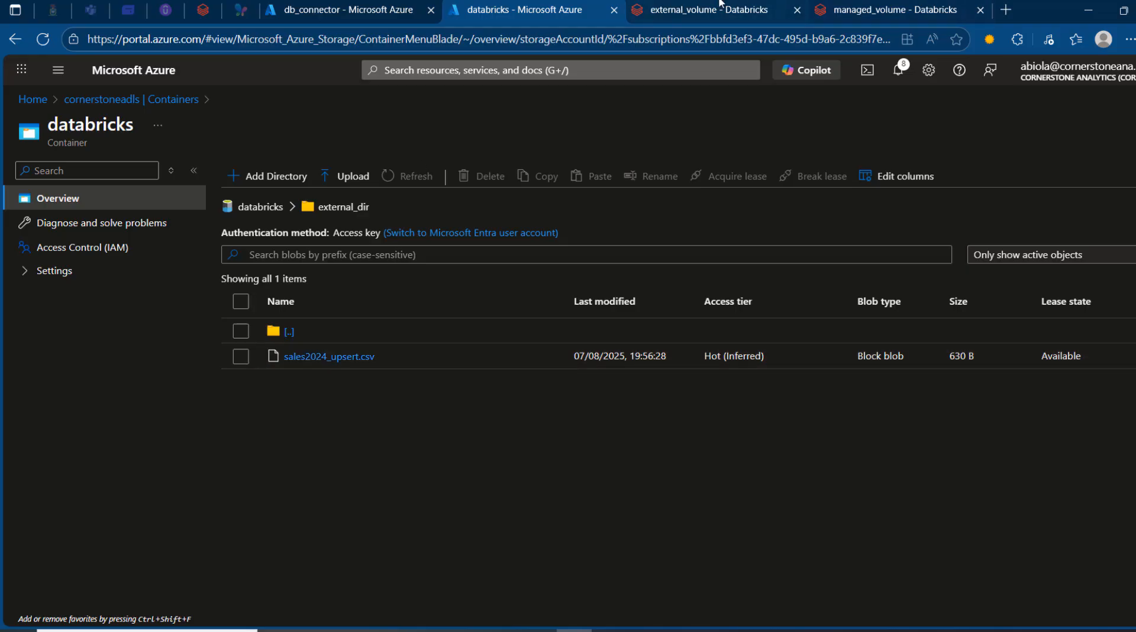
Switch back to Databricks and upload the file sales2025_upsert.csv to external_volume
click(780, 9)
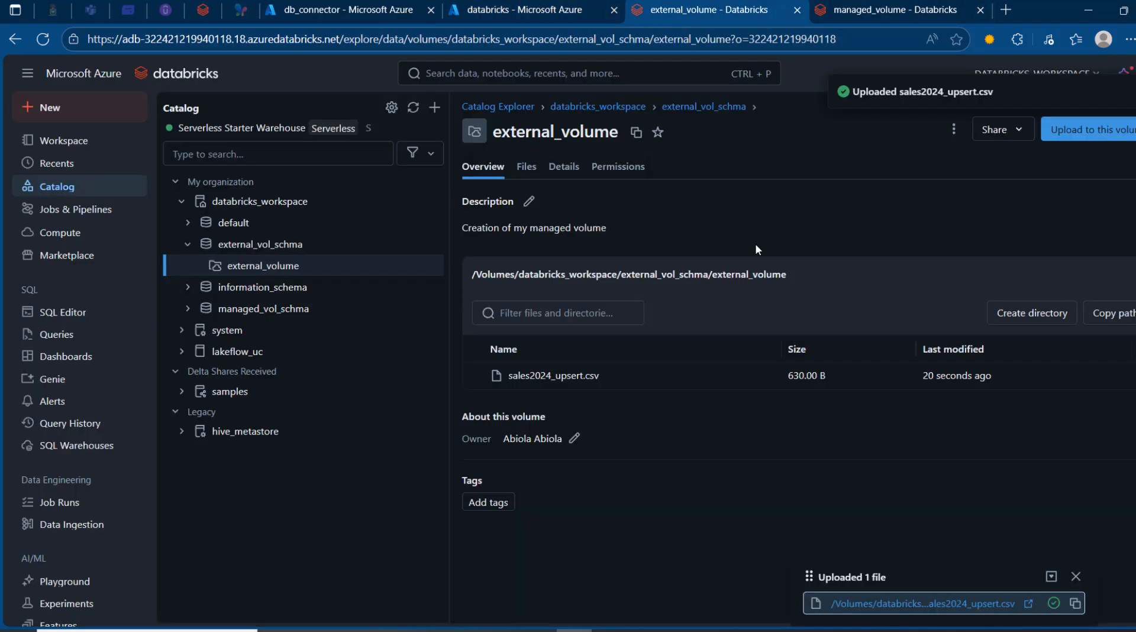
click(1115, 131)
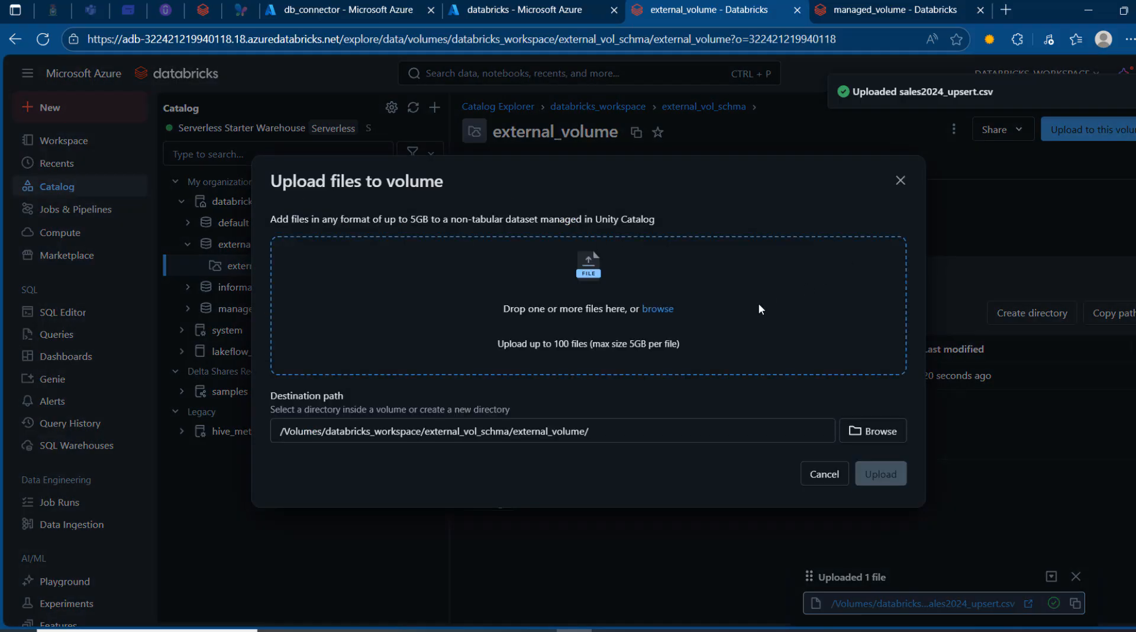
click(564, 355)
double_click(320, 390)
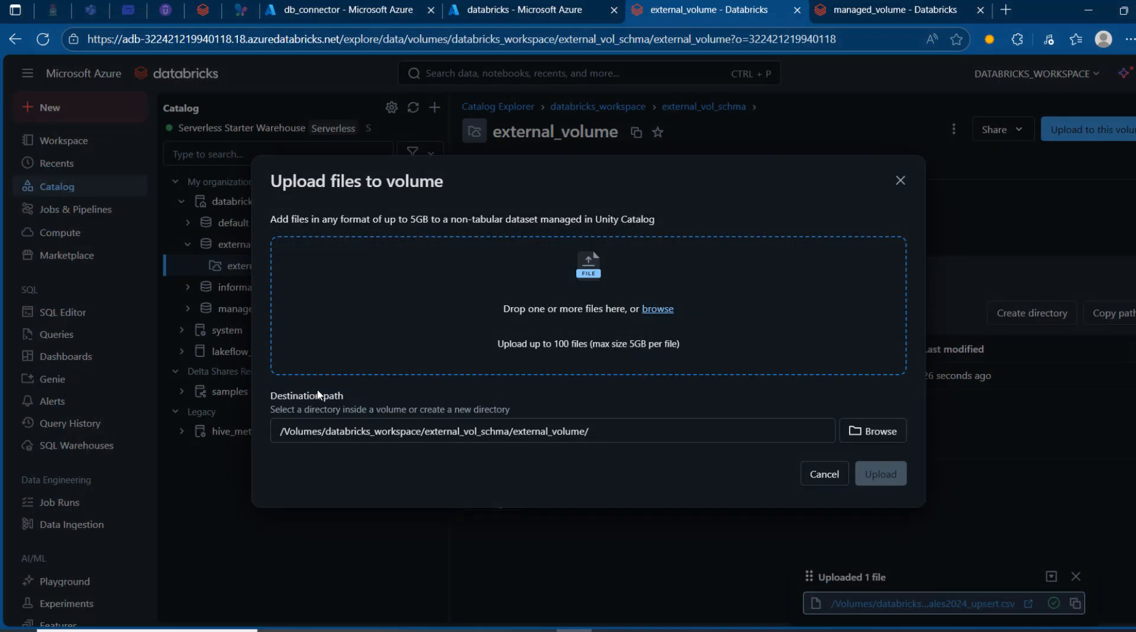
click(880, 447)
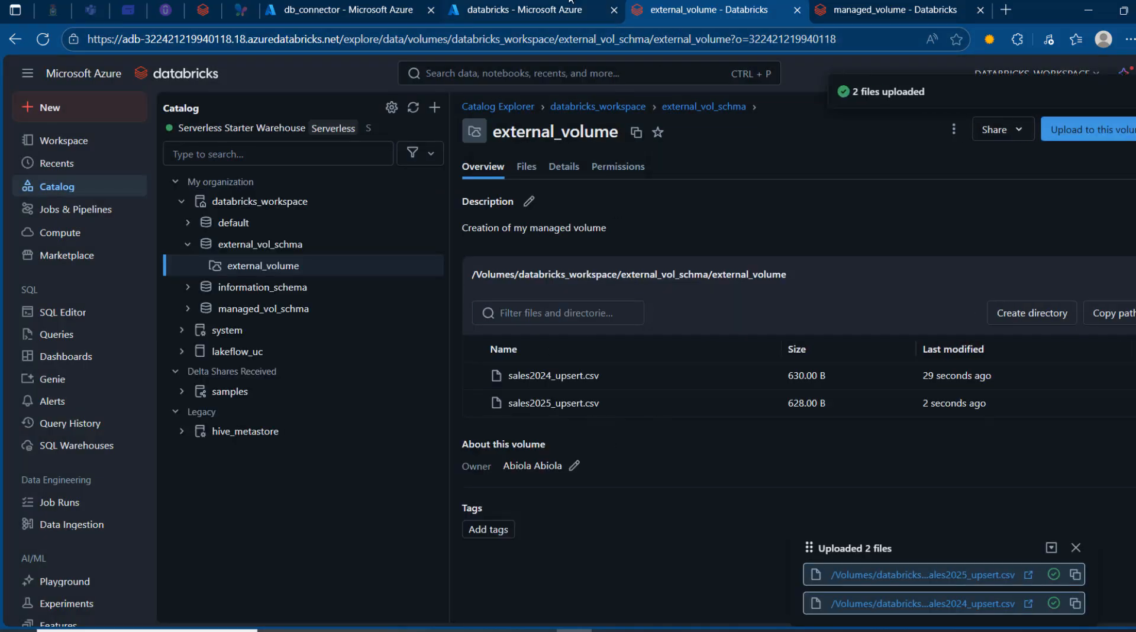
Switch to the Azure portal and refresh the external_dir listing to check for the sales2025_upsert.csv upload
click(540, 7)
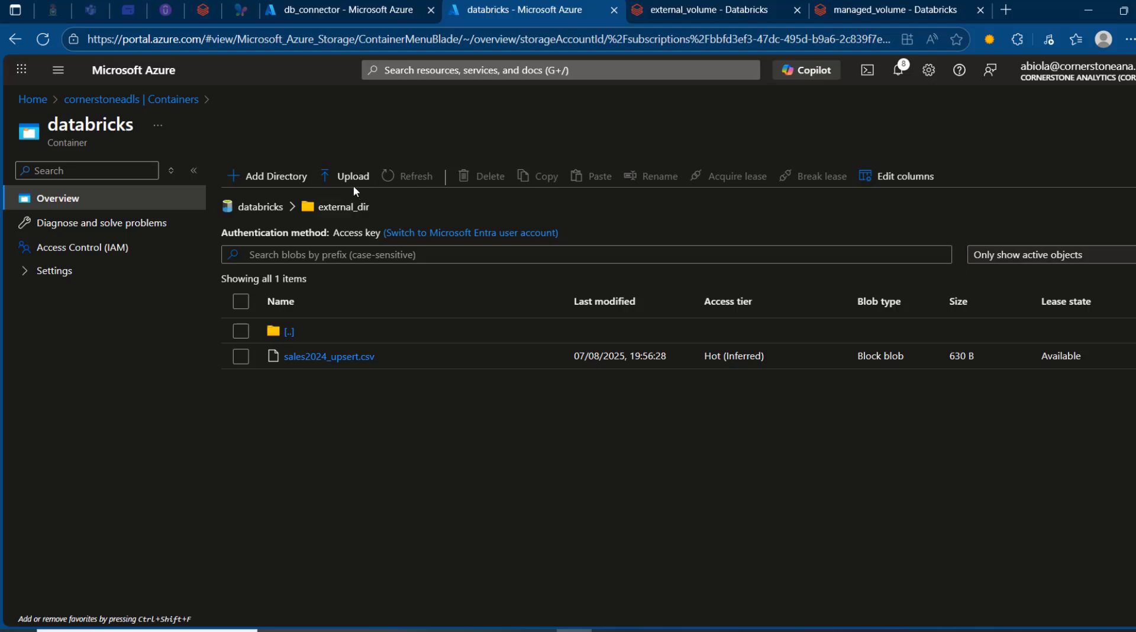
click(409, 176)
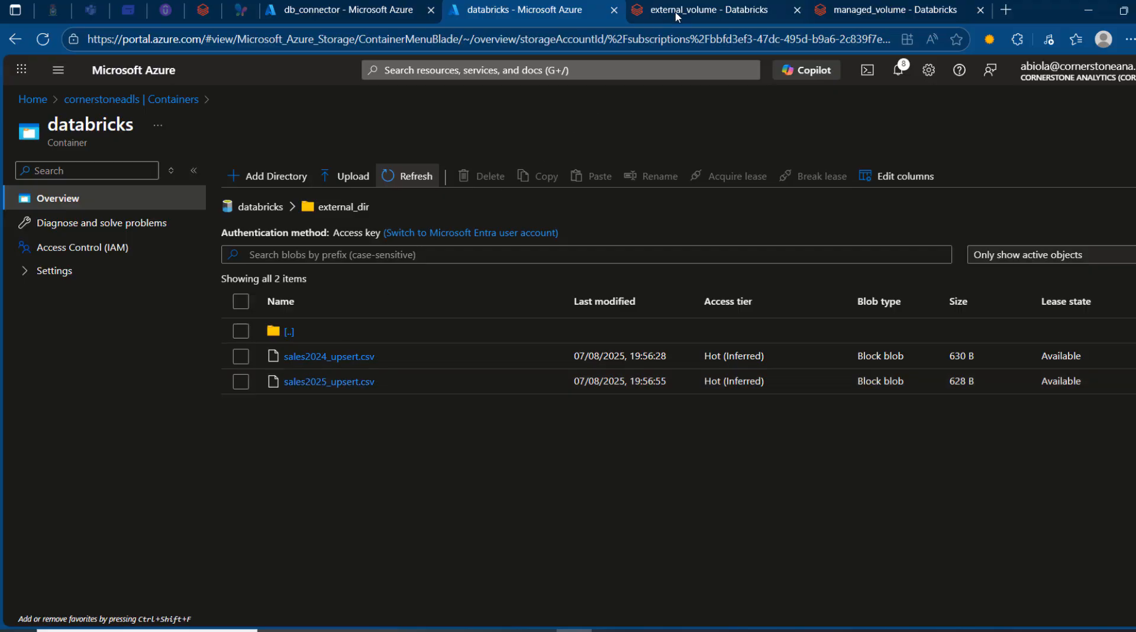
mouse_move(681, 6)
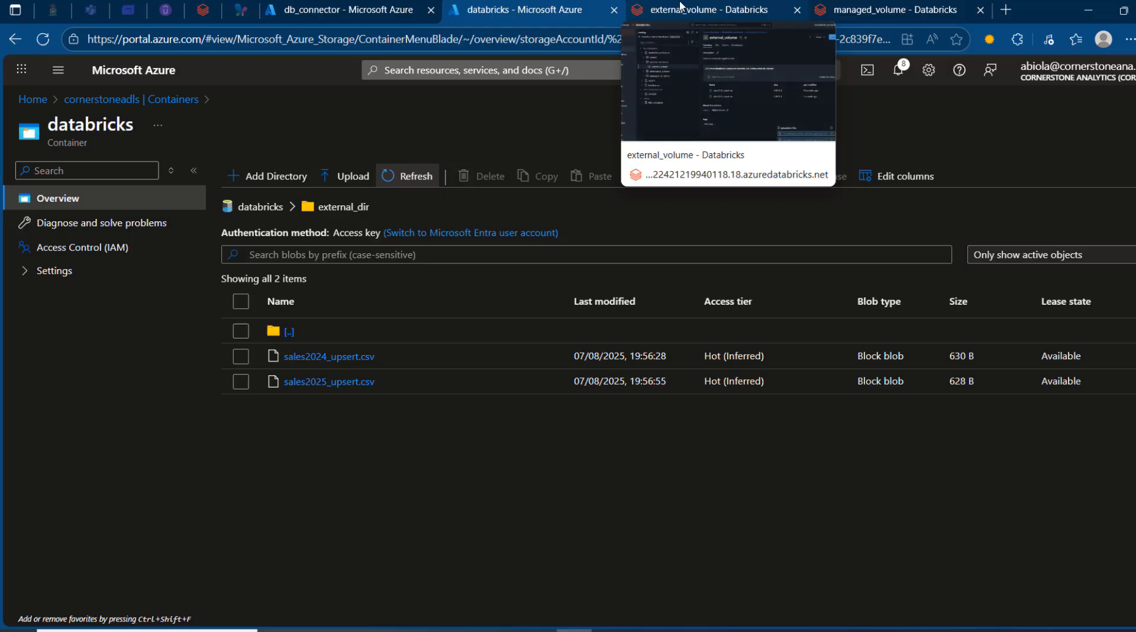
Delete sales2024_upsert.csv from external_volume in Databricks, and refresh external_dir in the Azure portal to verify the deletion
click(680, 7)
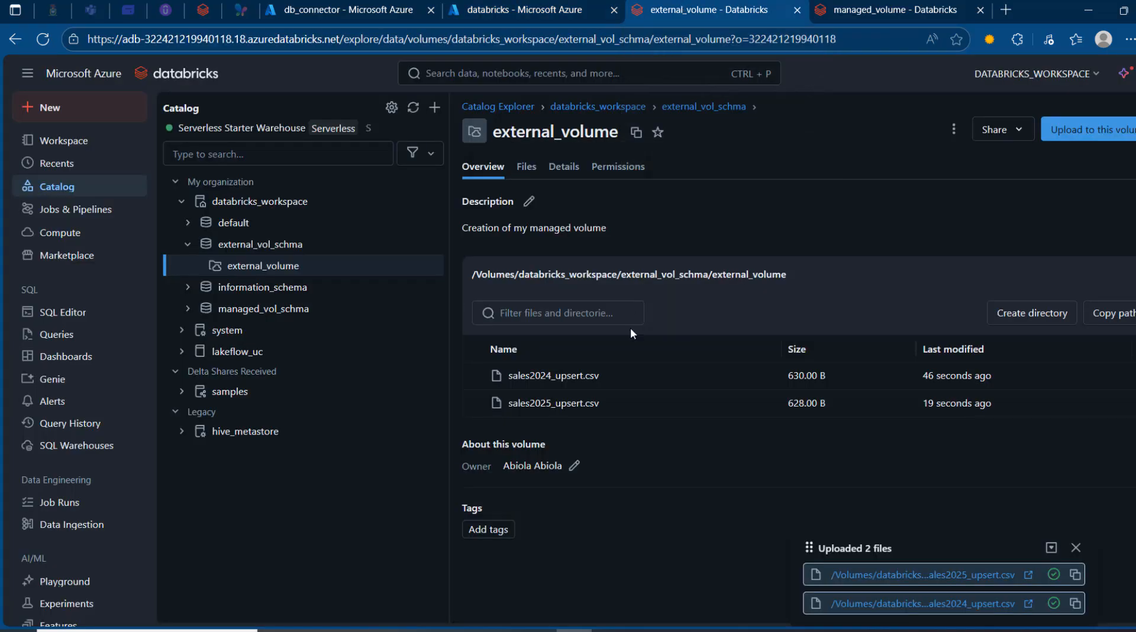
click(477, 375)
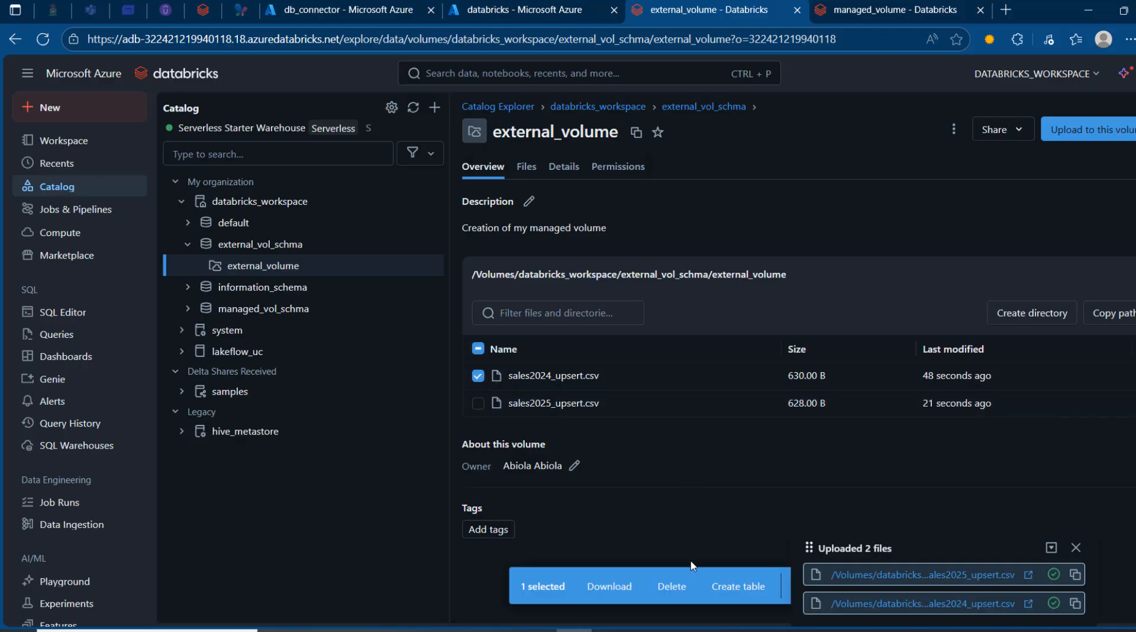
click(672, 586)
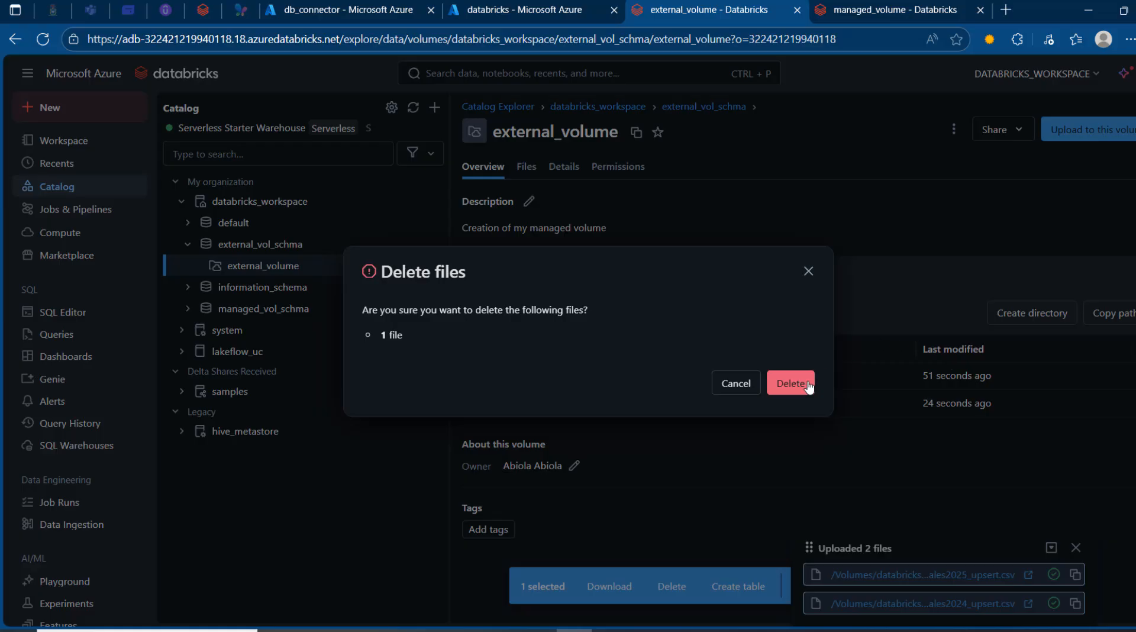
click(790, 383)
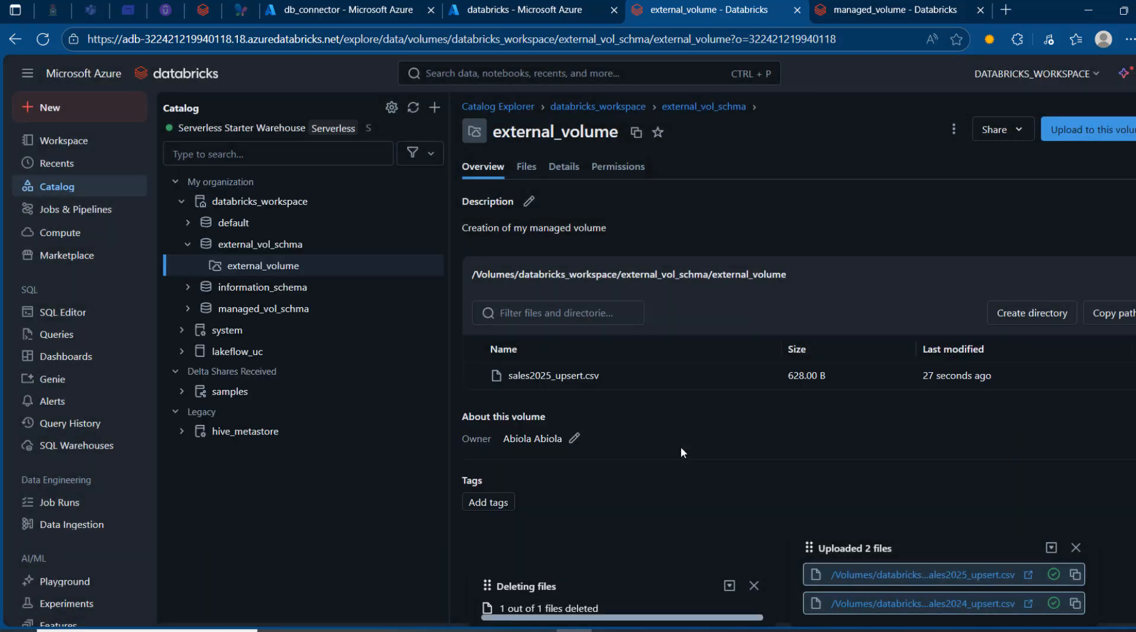
click(520, 9)
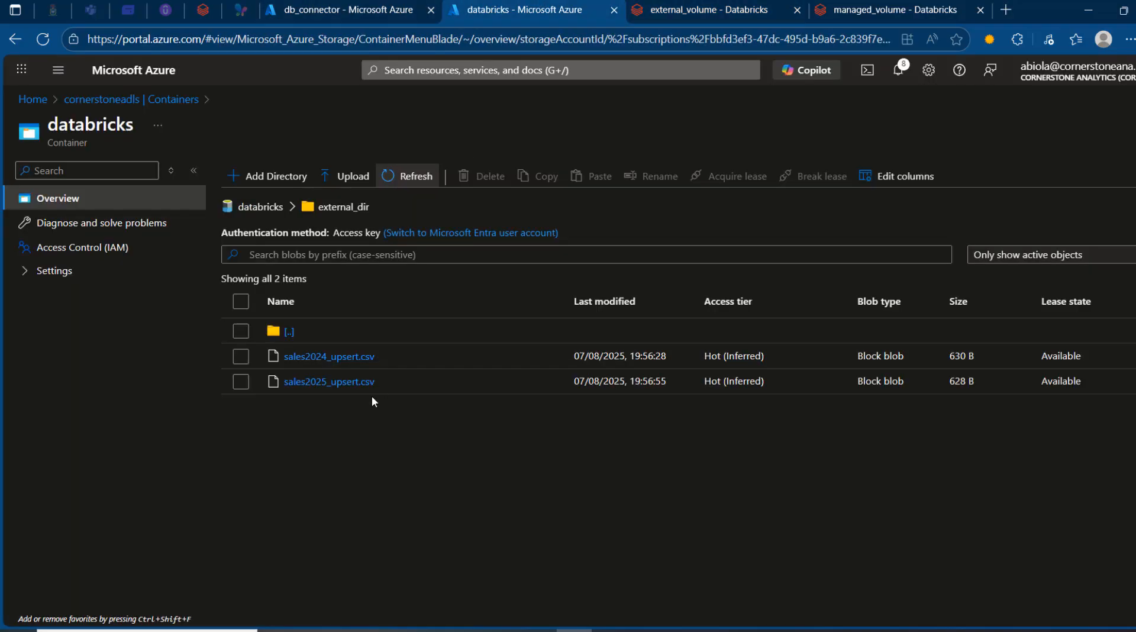
click(393, 183)
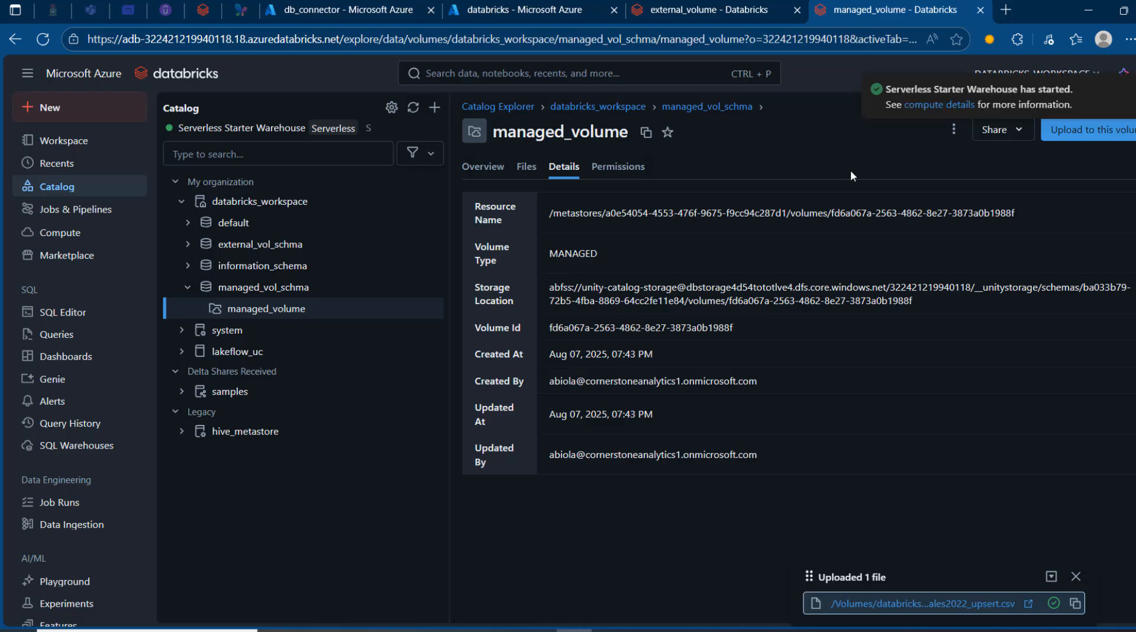
Return to external_volume in Databricks and upload sales2023_upsert.csv from the Data for Fabric and Databricks folder
click(682, 5)
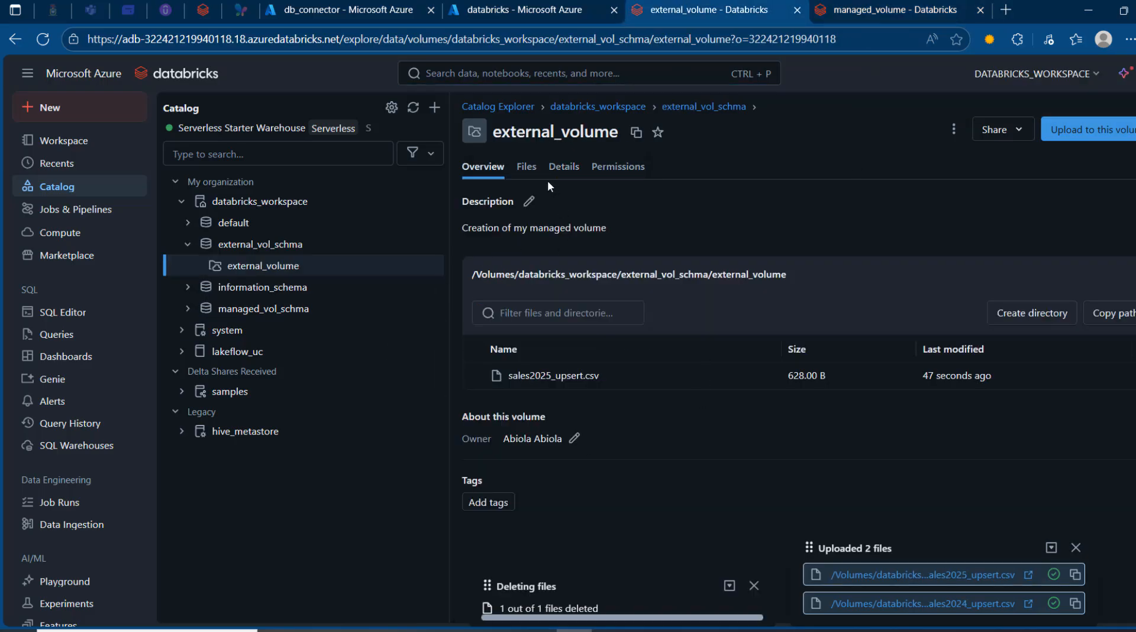
click(527, 168)
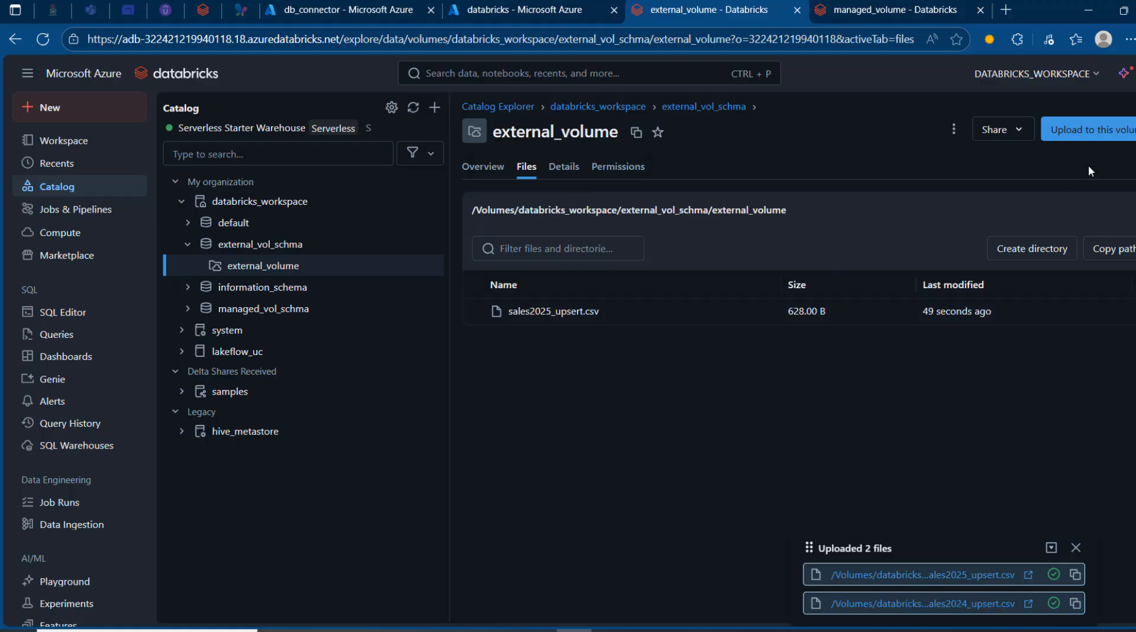
click(1099, 130)
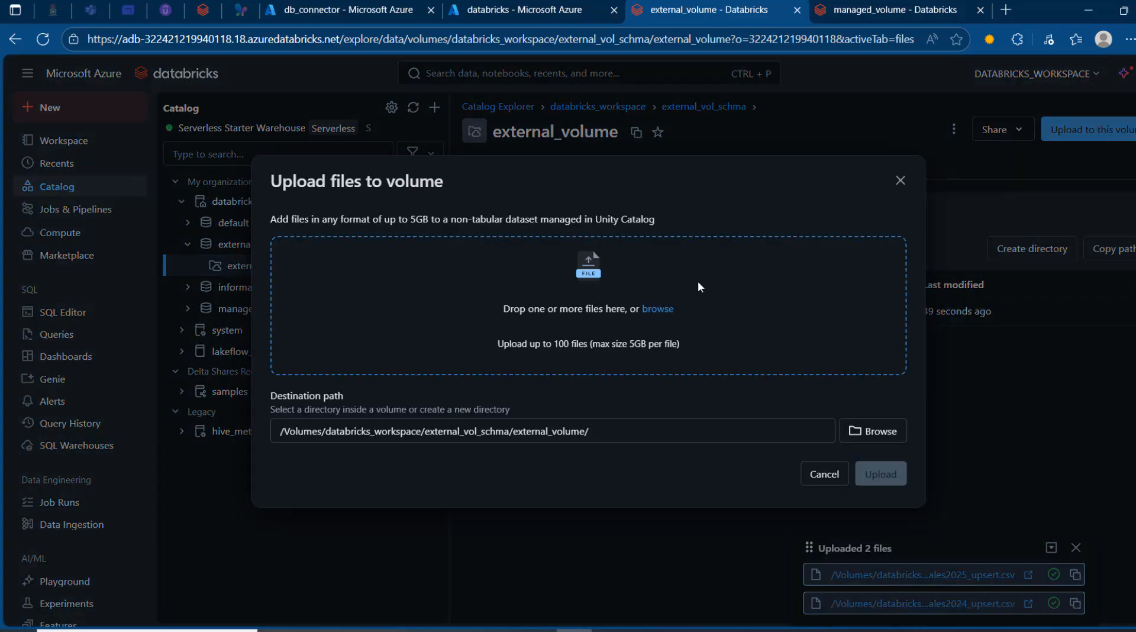
click(655, 309)
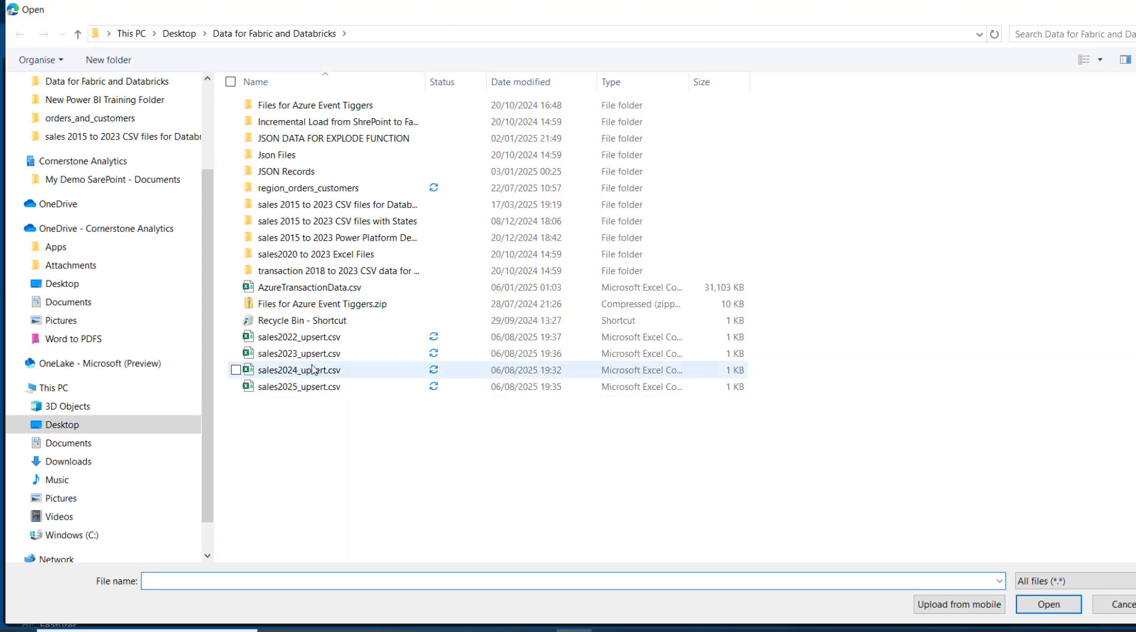
double_click(312, 357)
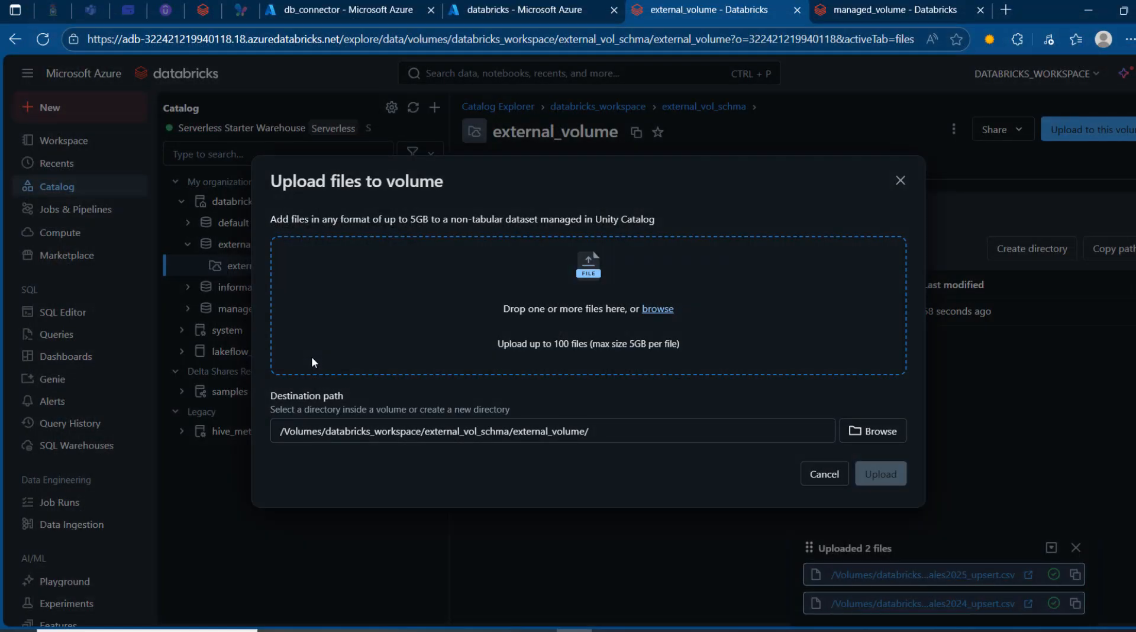
click(876, 448)
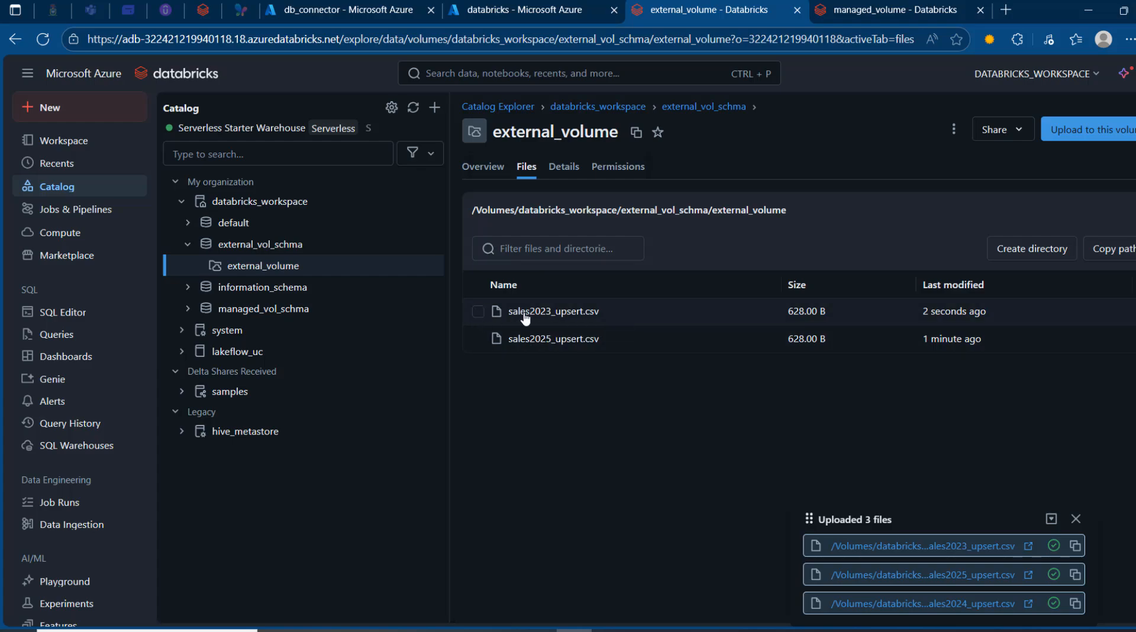
Create a new table named sales_2023 in the external_vol_schma schema from the volume file sales2023_upsert.csv
click(477, 311)
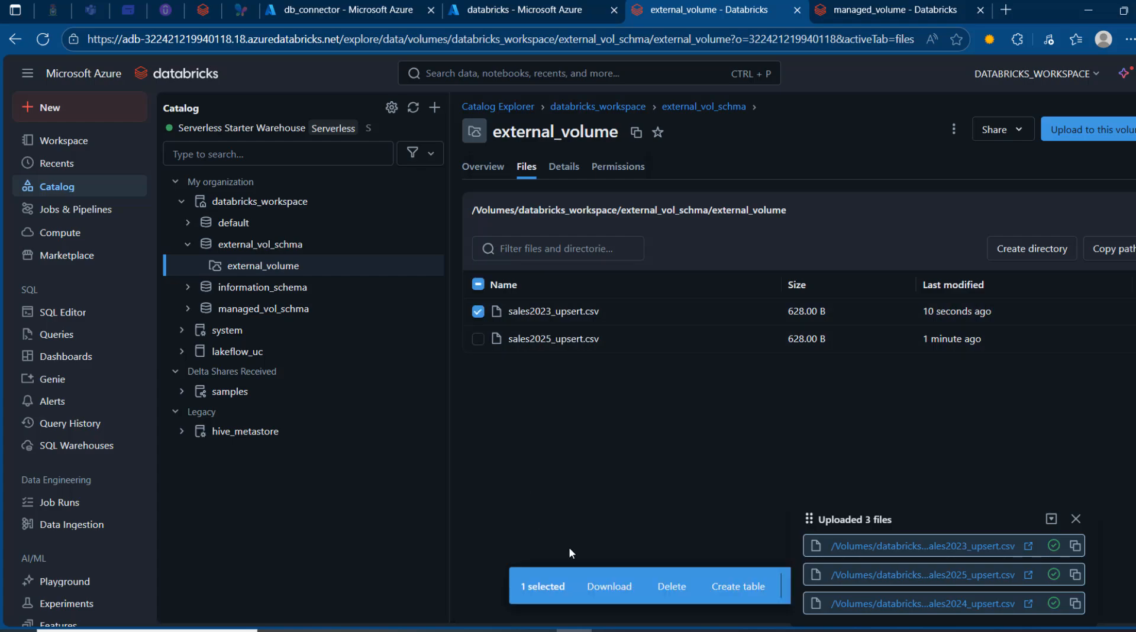
click(751, 586)
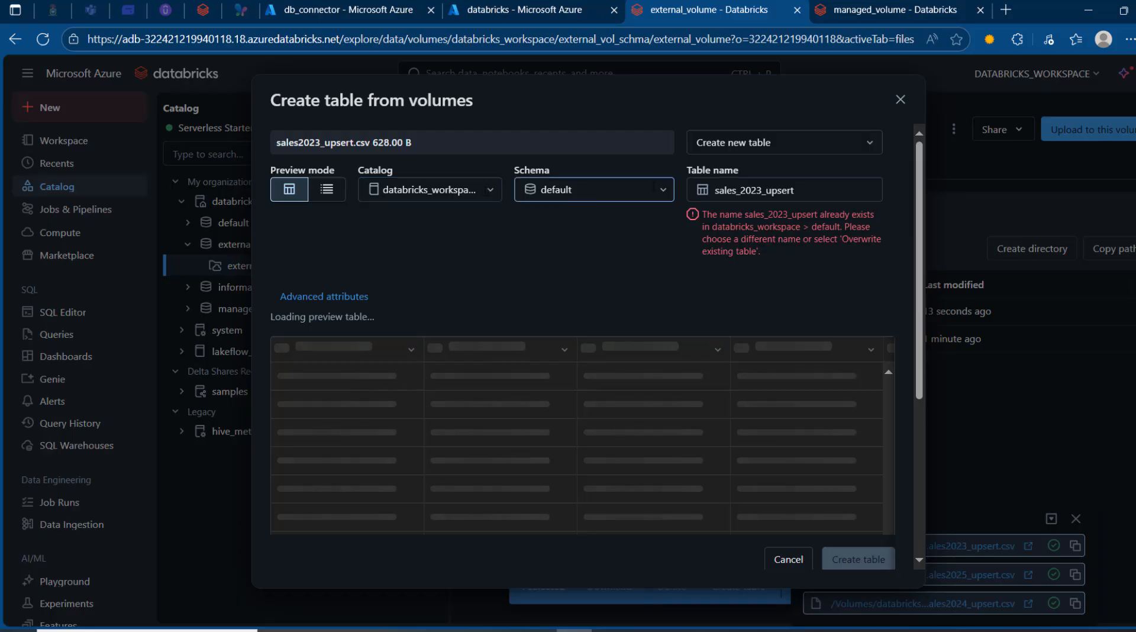
click(662, 189)
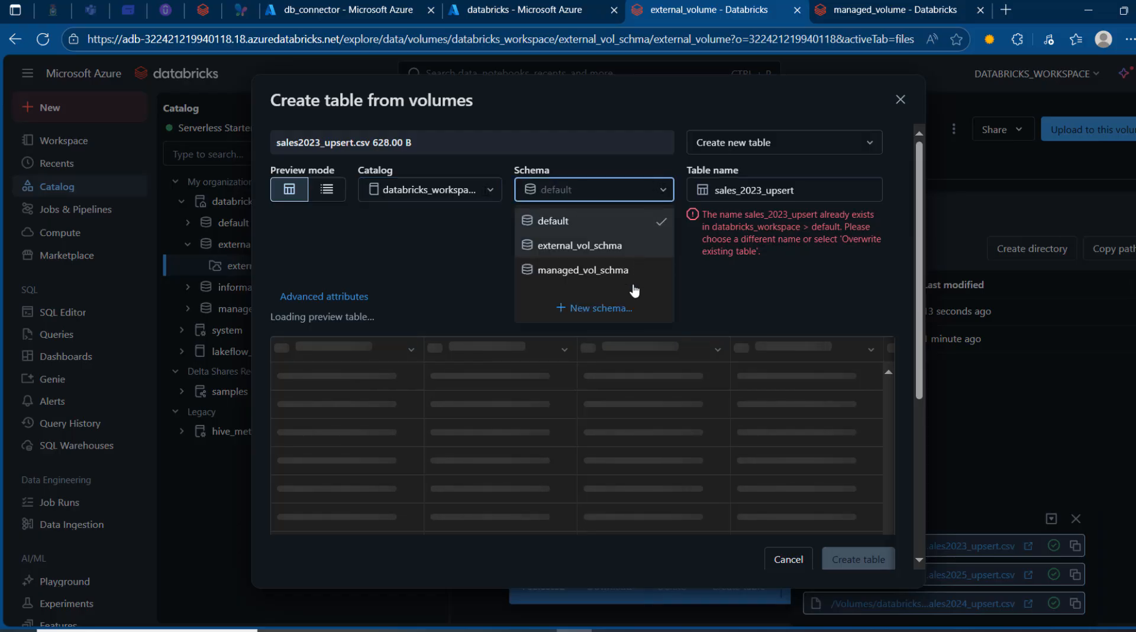
click(609, 245)
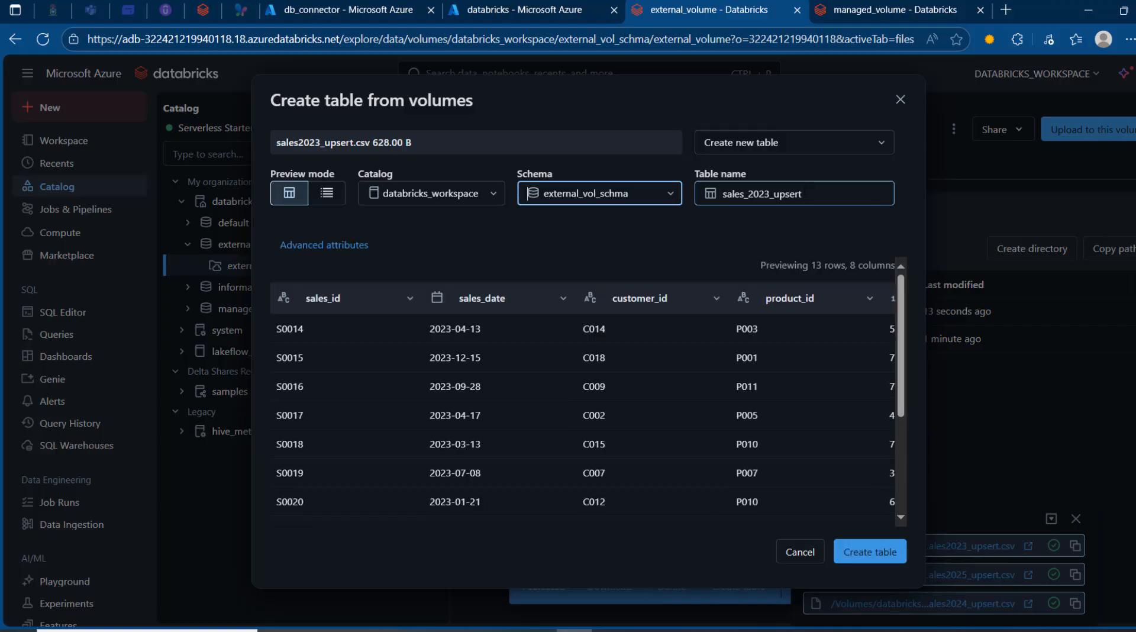
drag(769, 195, 902, 193)
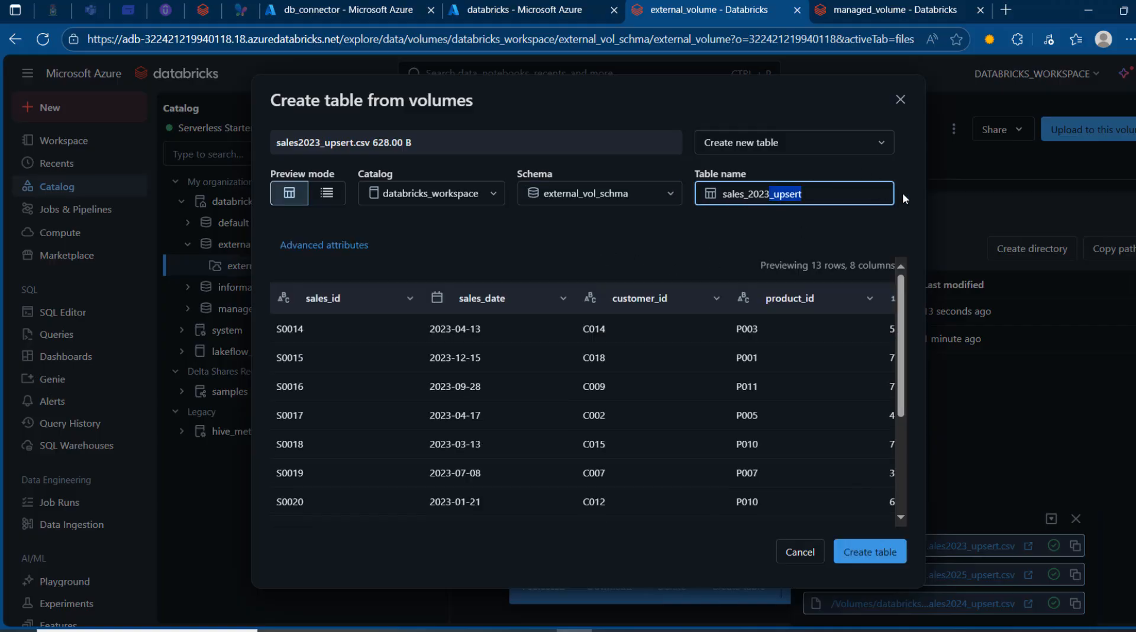
key(BackSpace)
click(878, 556)
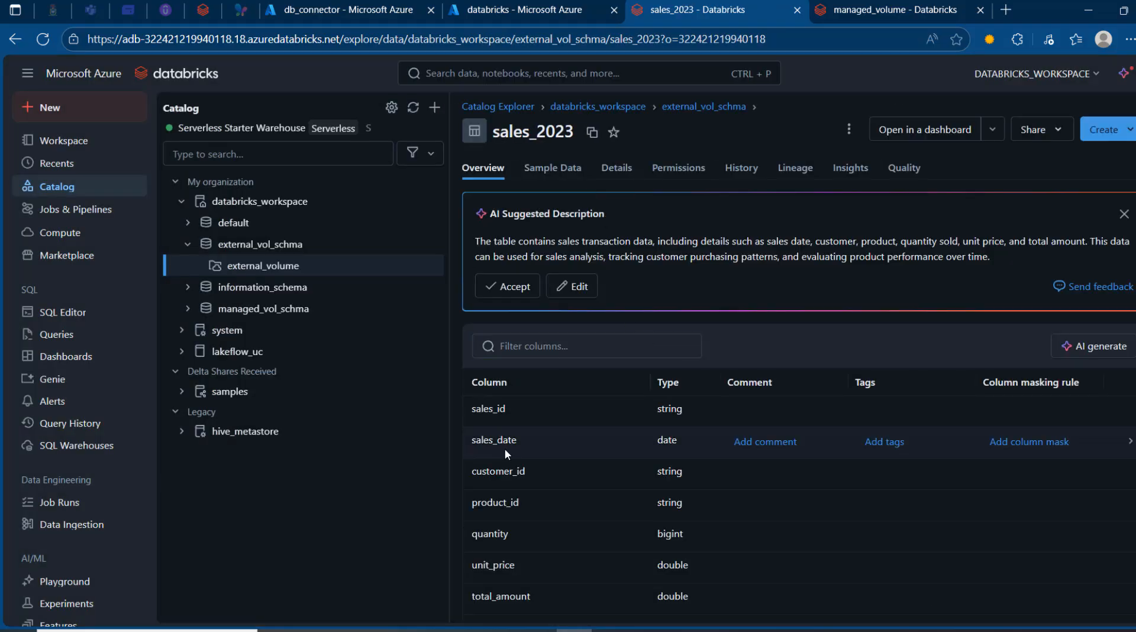
Inspect the sample data and the details of the sales_2023 table
click(543, 170)
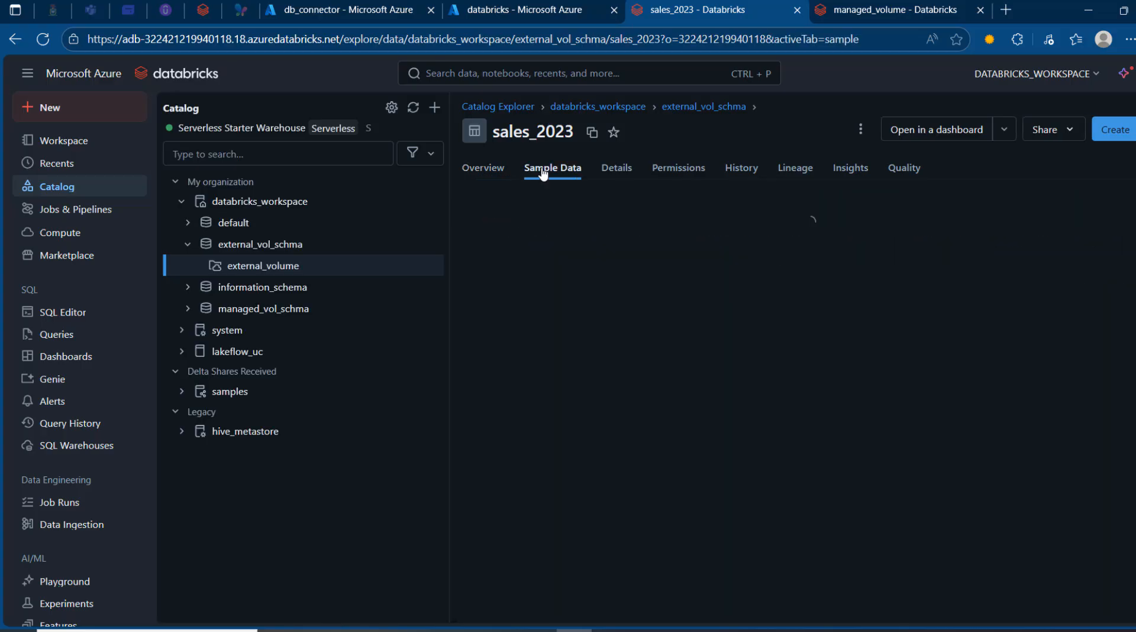
click(630, 177)
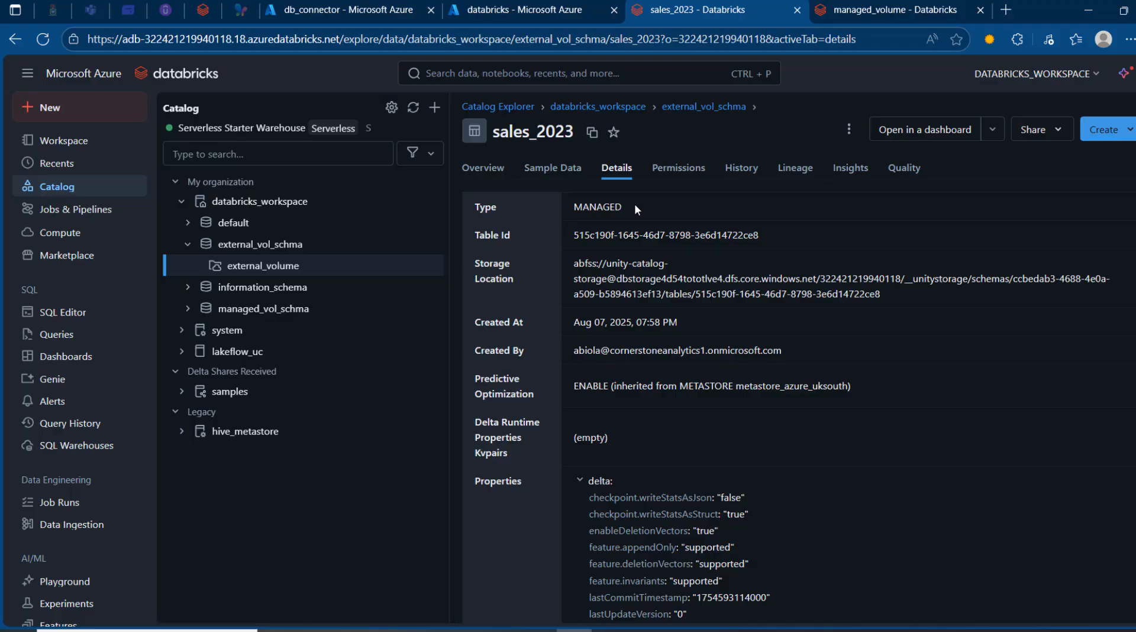
Refresh the catalog tree and expand the Tables and Volumes groups under external_vol_schma
click(410, 113)
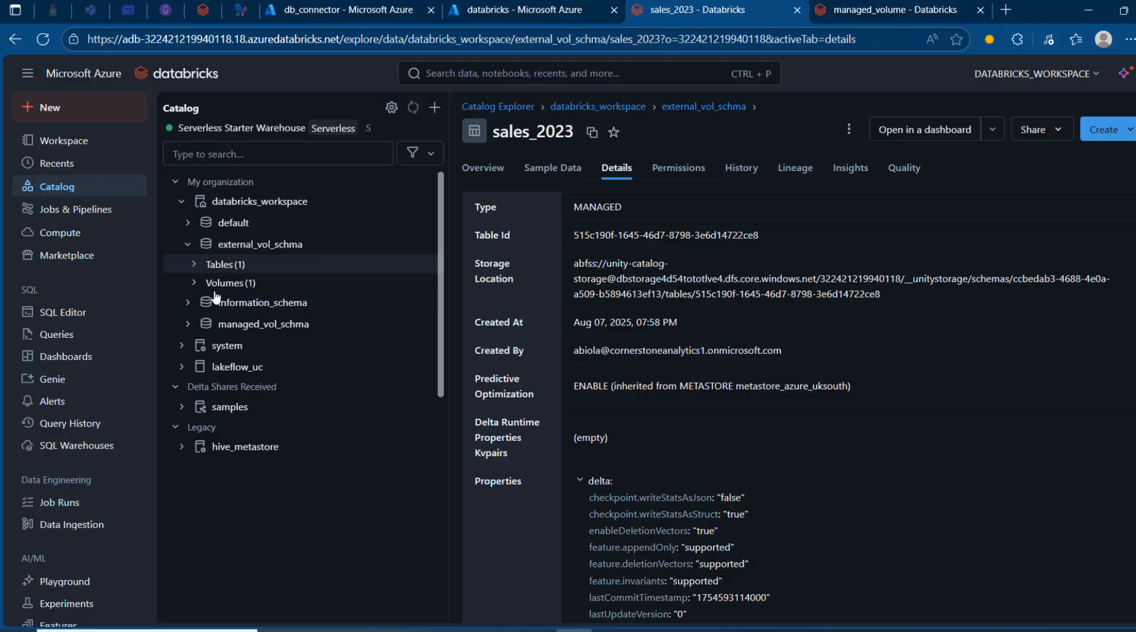
click(195, 265)
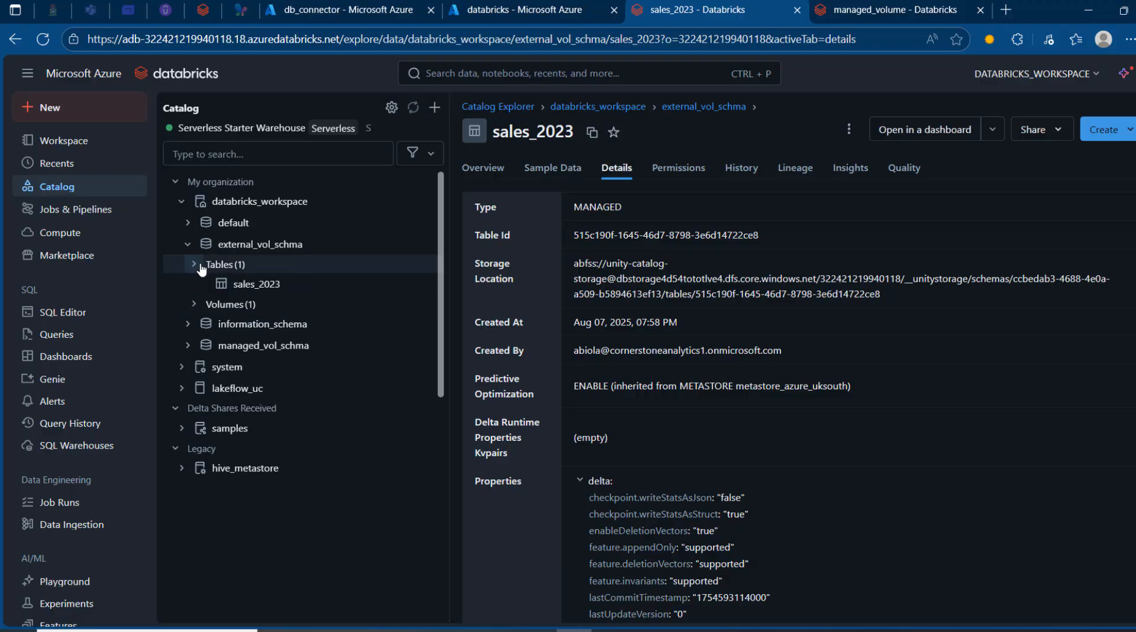
click(195, 304)
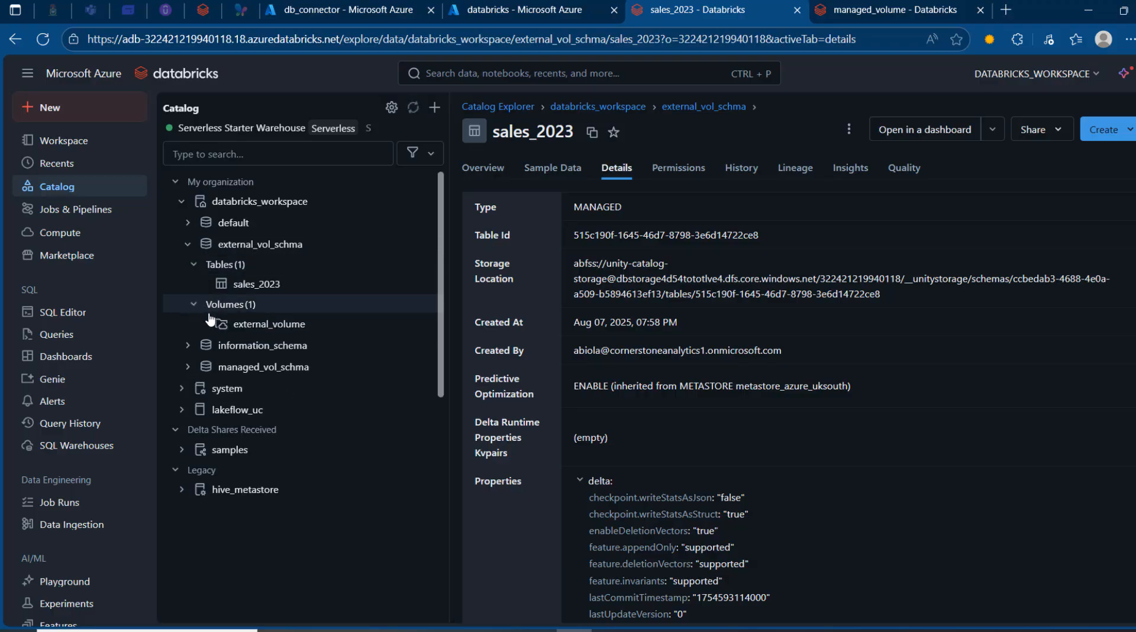
Open external_volume and examine its volume type, storage location and stored files
click(255, 326)
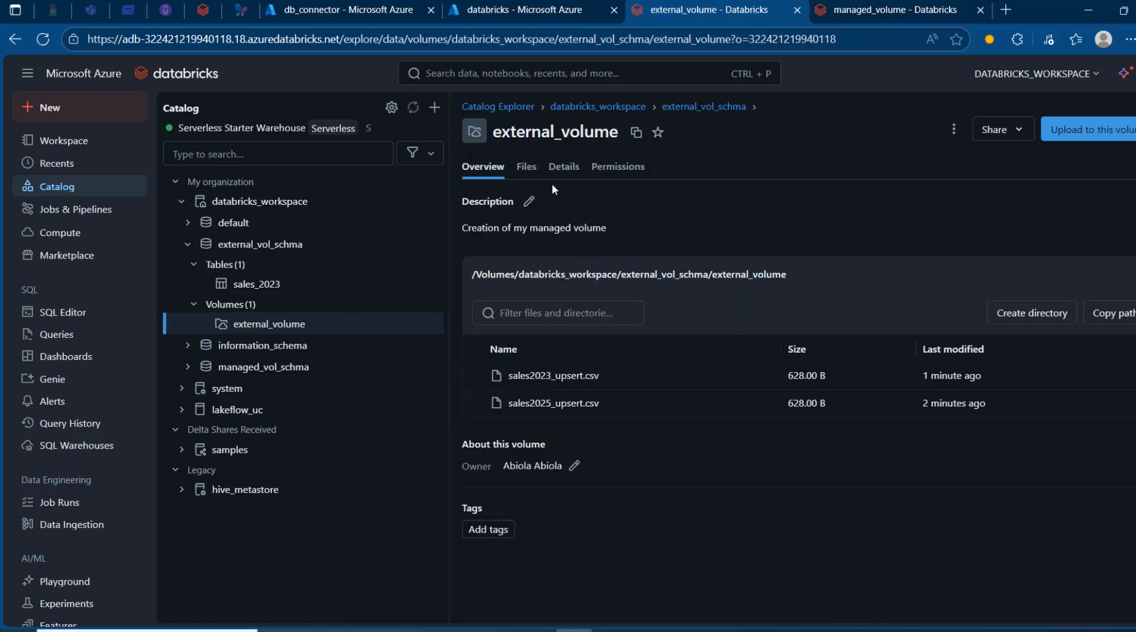
click(558, 169)
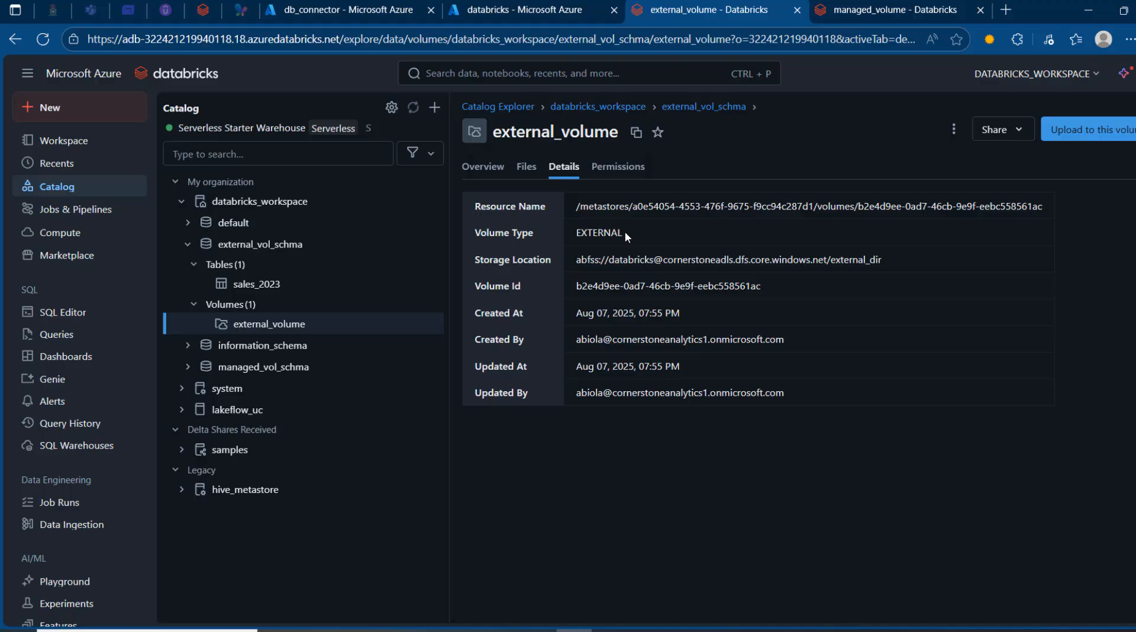
click(527, 167)
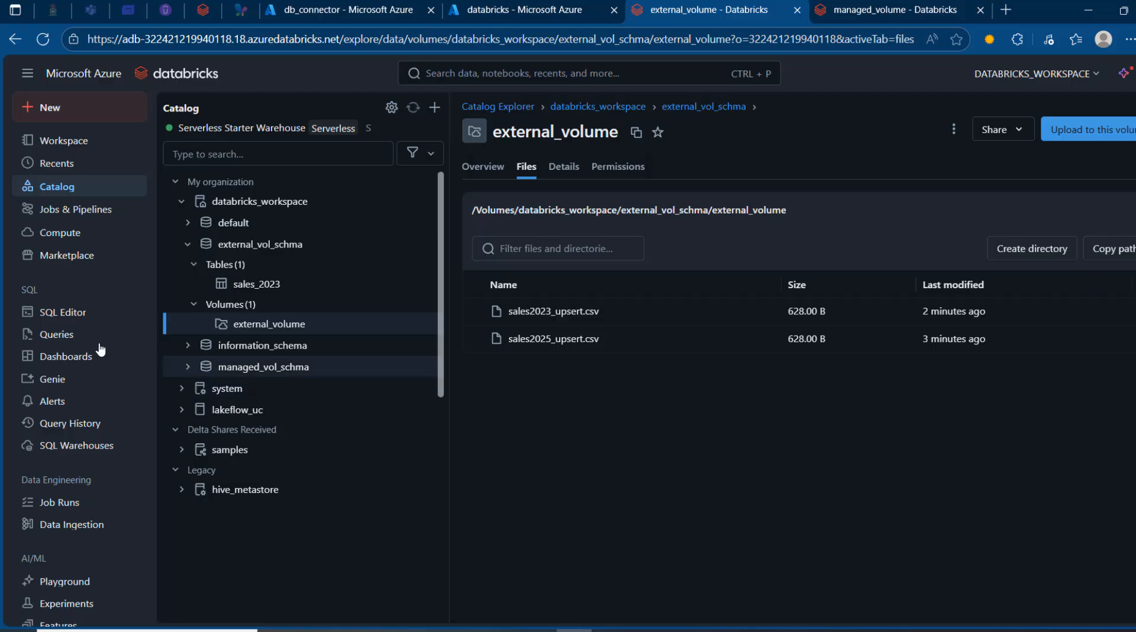
Open the SQL Editor query and expand databricks_workspace, managed_vol_schma and managed_volume in its catalog browser
click(56, 312)
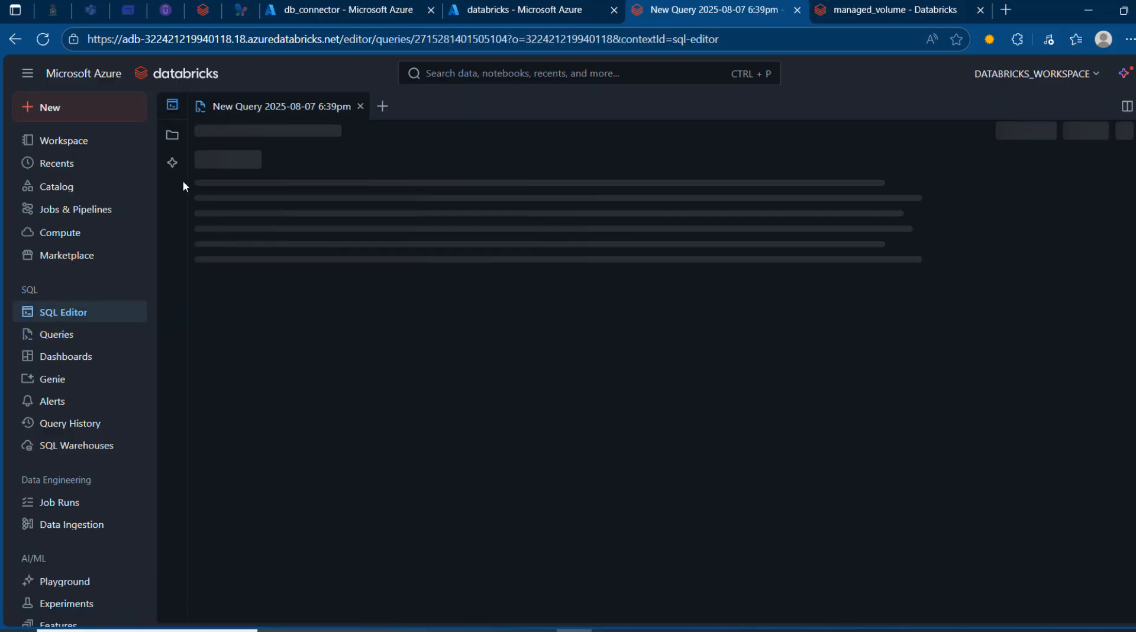
click(173, 166)
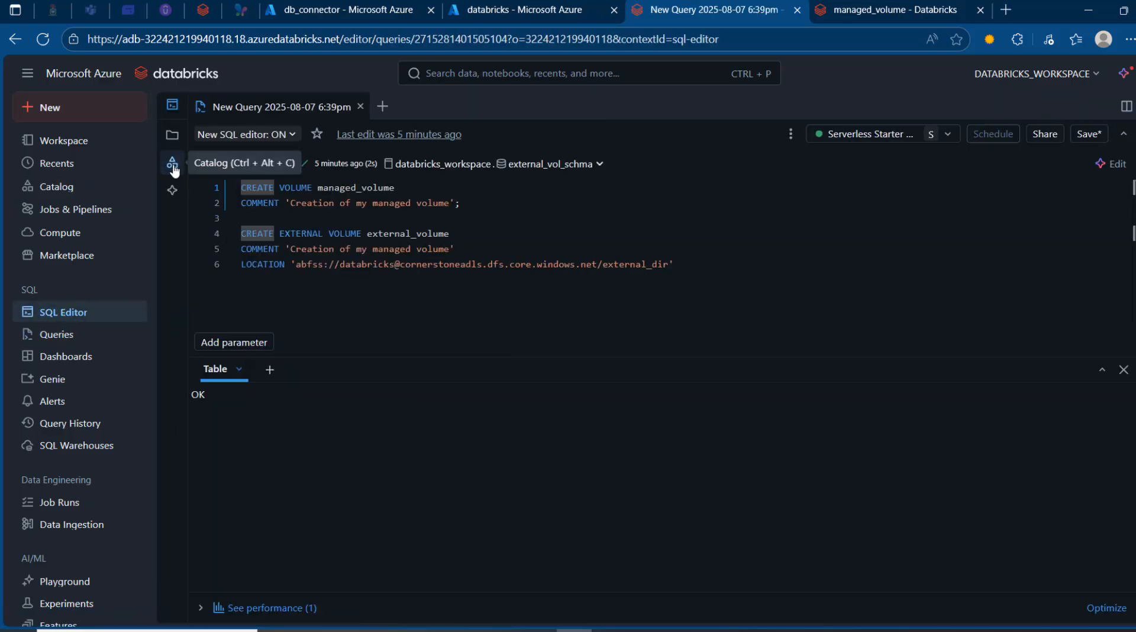
click(173, 168)
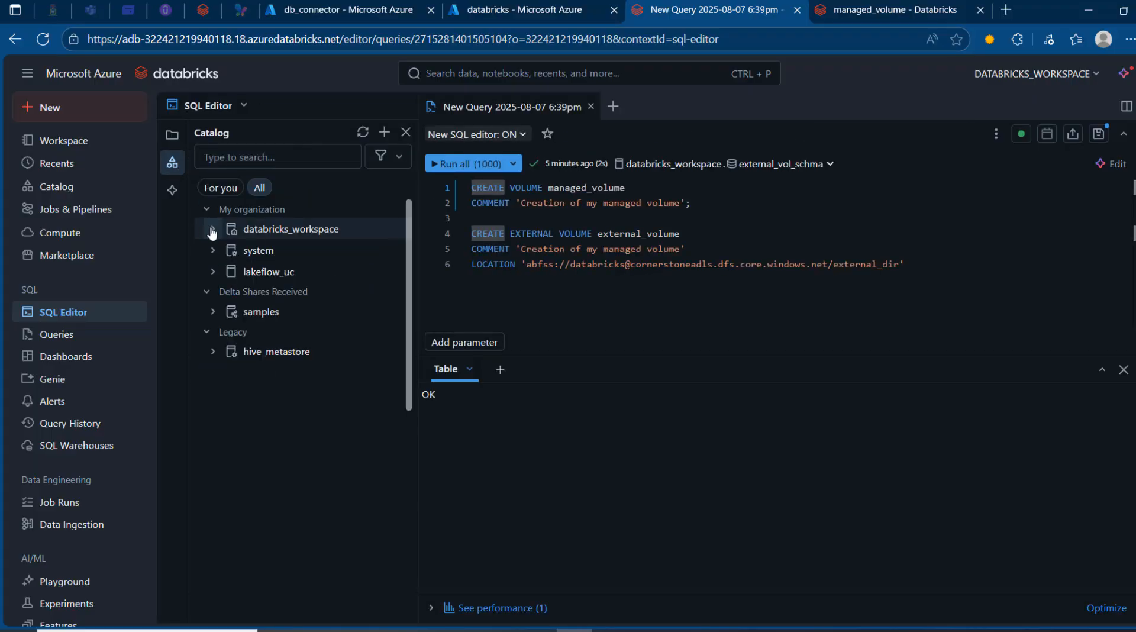
click(213, 232)
click(219, 316)
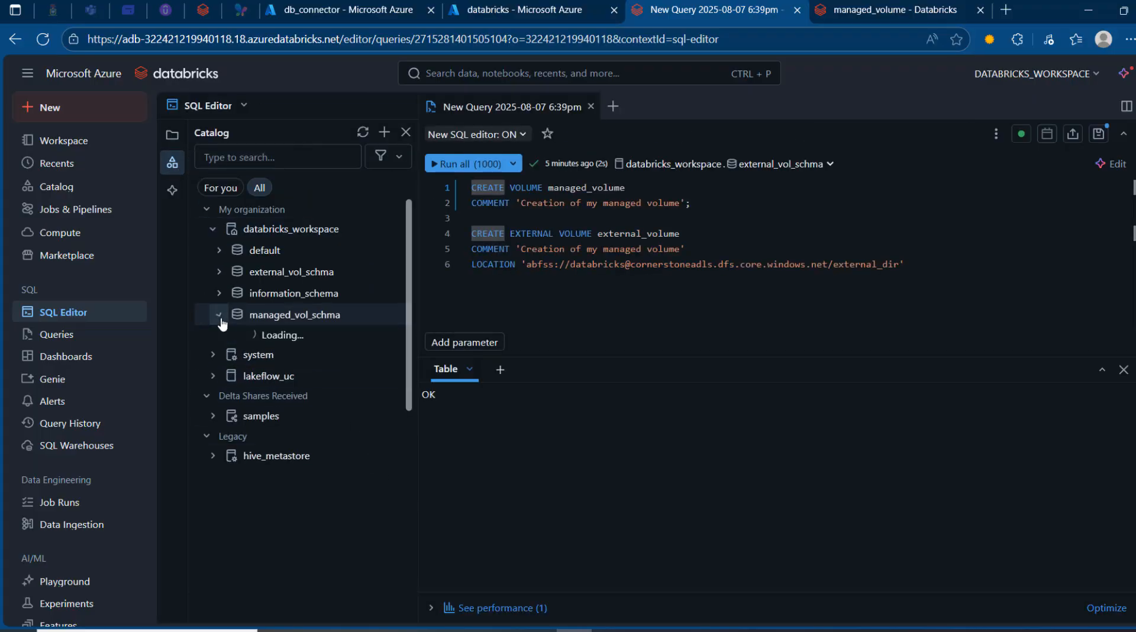
click(226, 335)
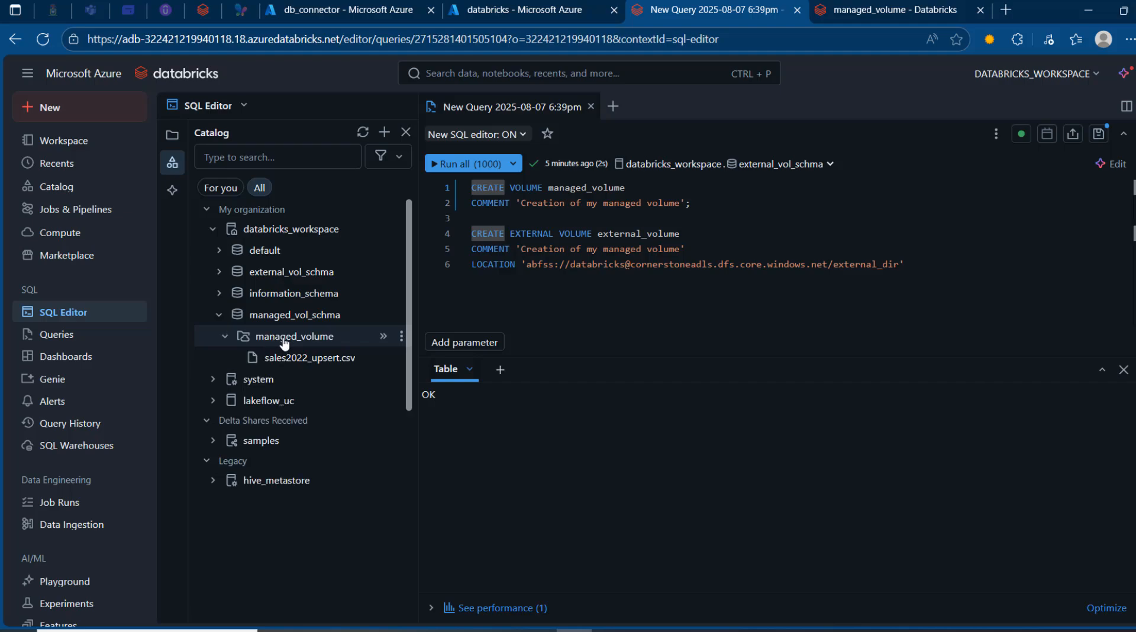
Terminate the last statement with a semicolon, begin a "drop volume" statement on line 8, and set the query's schema to managed_vol_schma
click(940, 266)
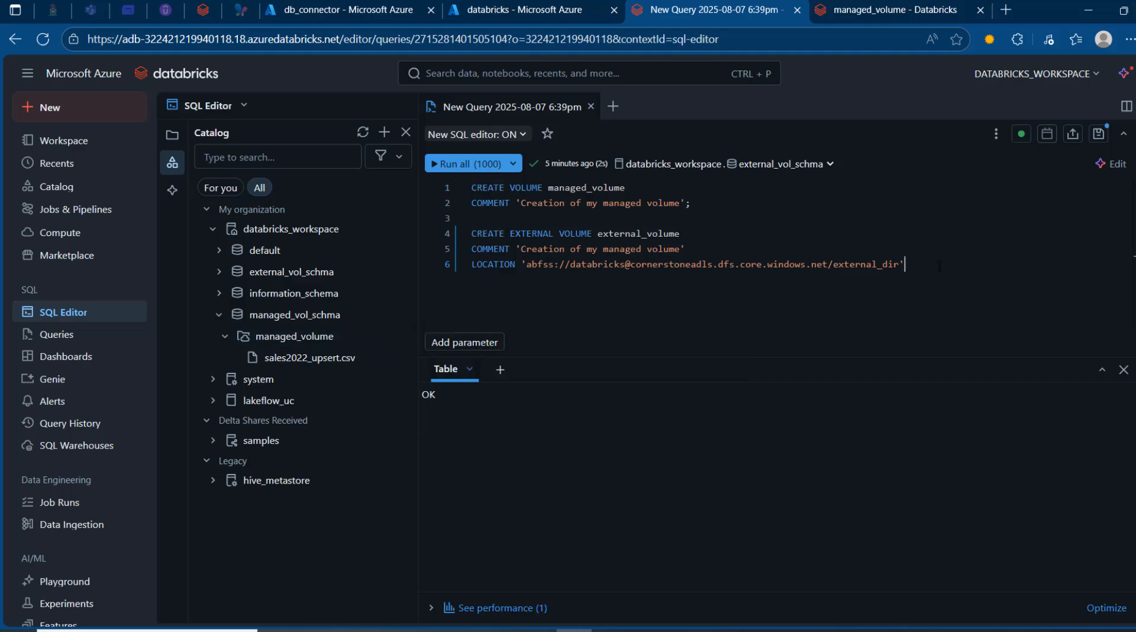
text(;)
key(Return)
key(Return)
text(drop volume)
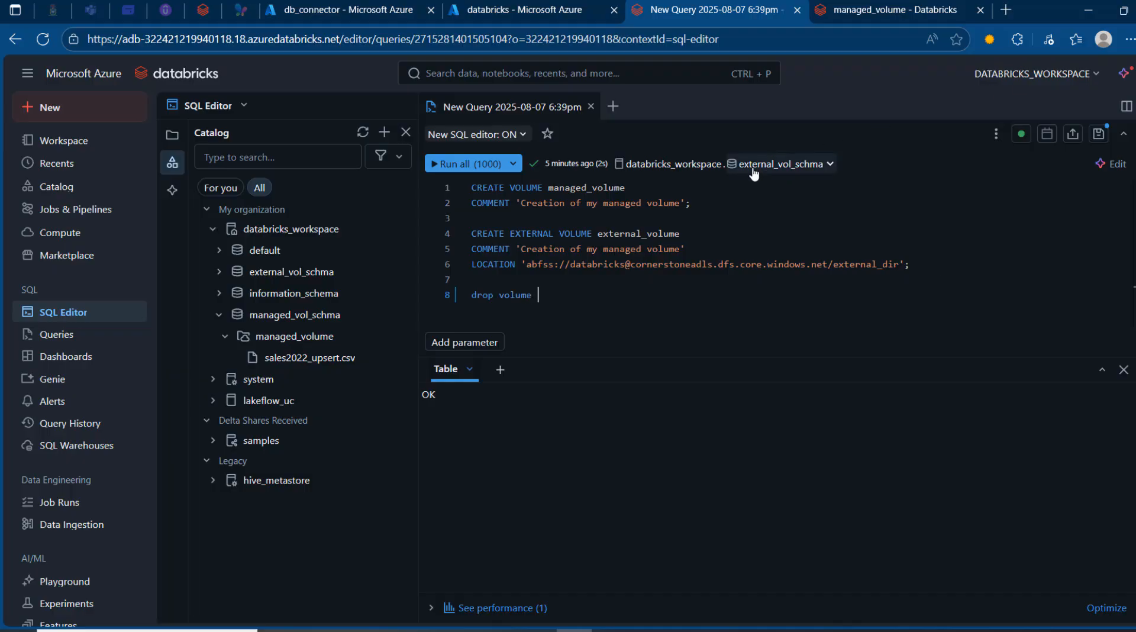
click(779, 166)
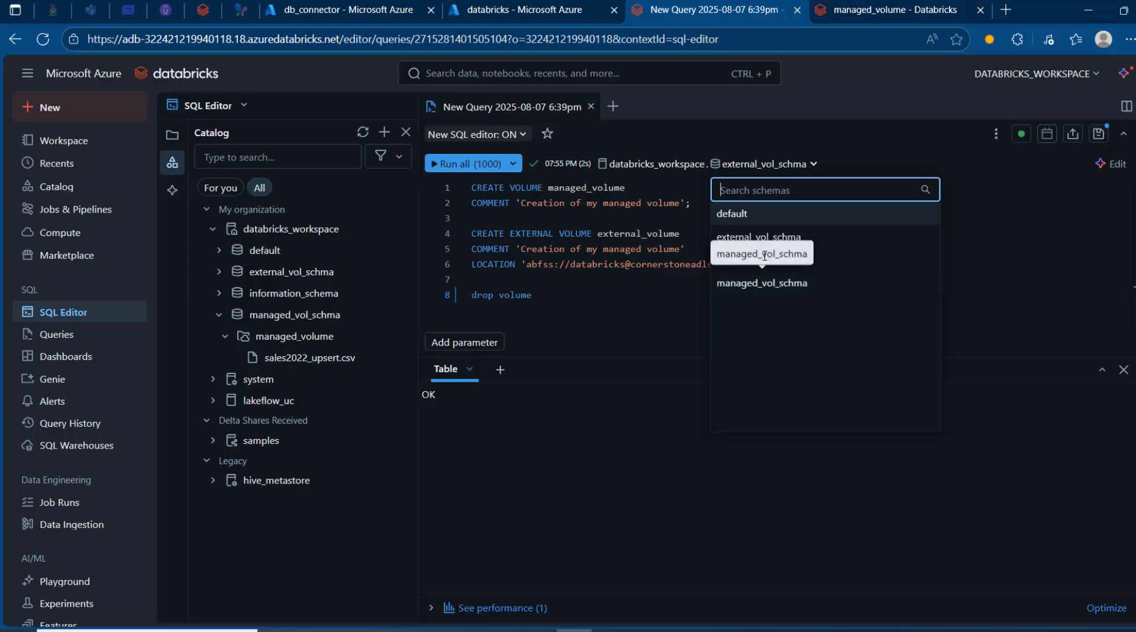
click(779, 286)
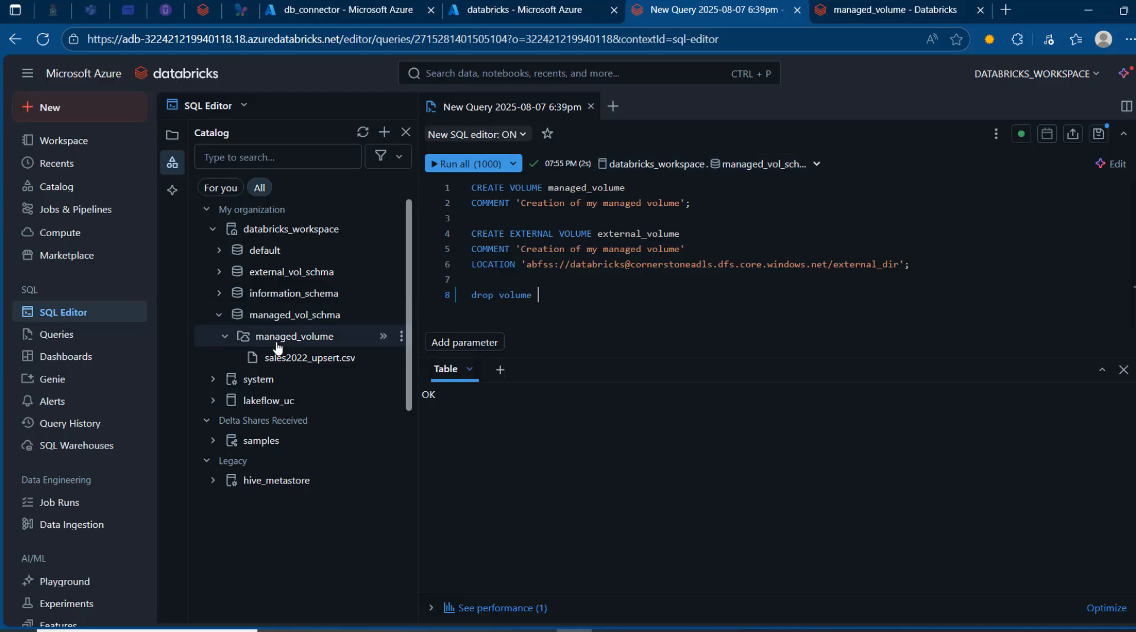
Complete the statement as "drop volume managed_volume", without the path prefix, and run only that statement
mouse_move(318, 349)
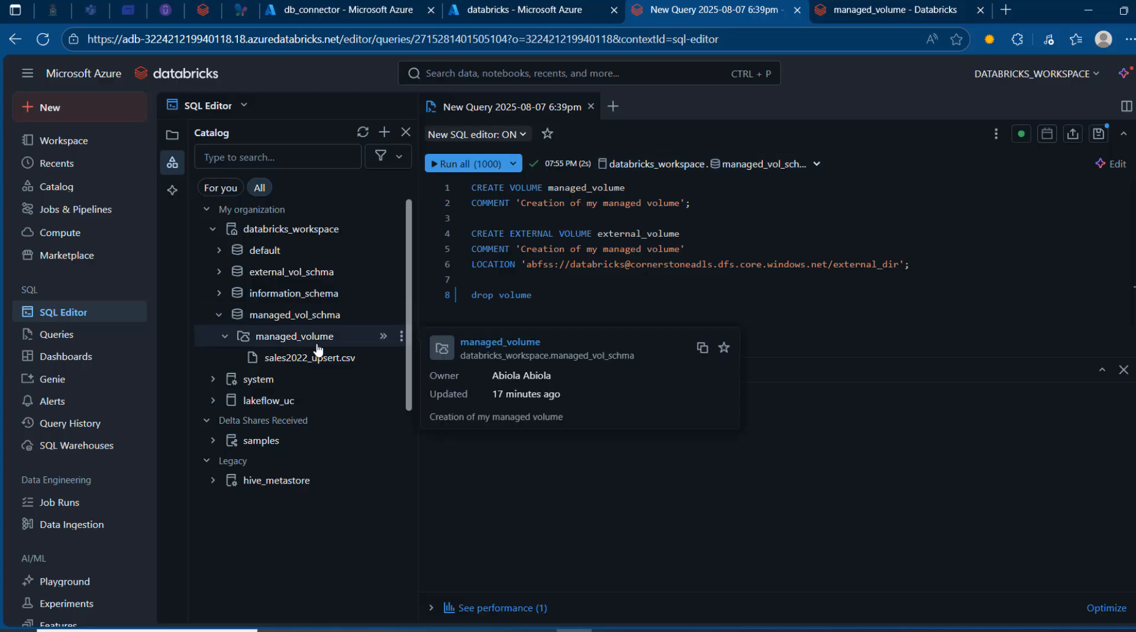
click(383, 336)
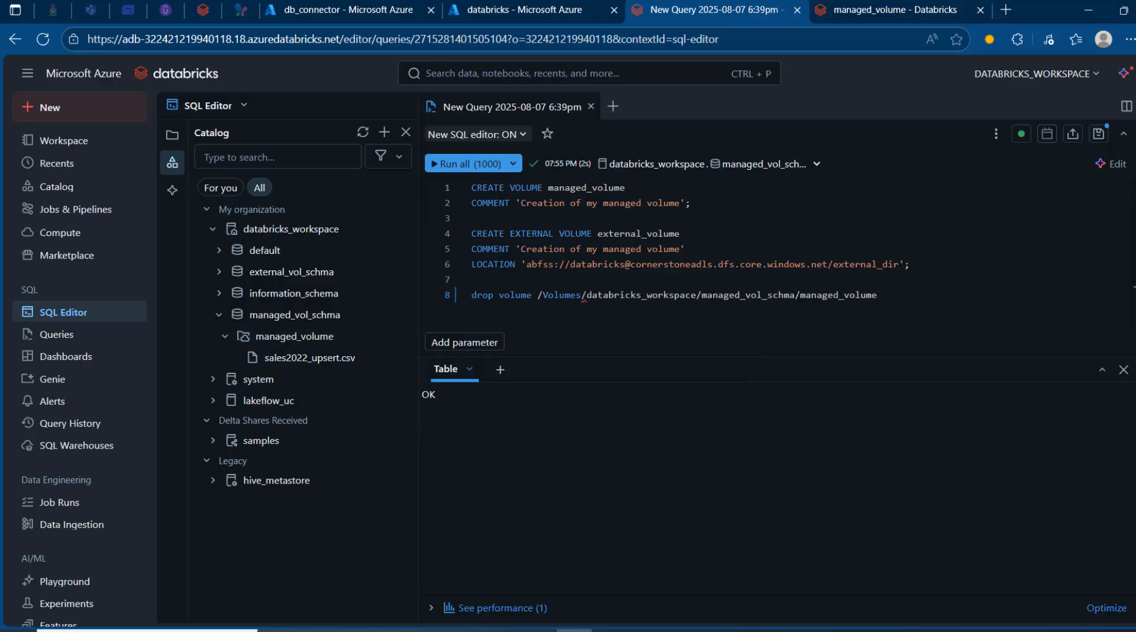
double_click(801, 295)
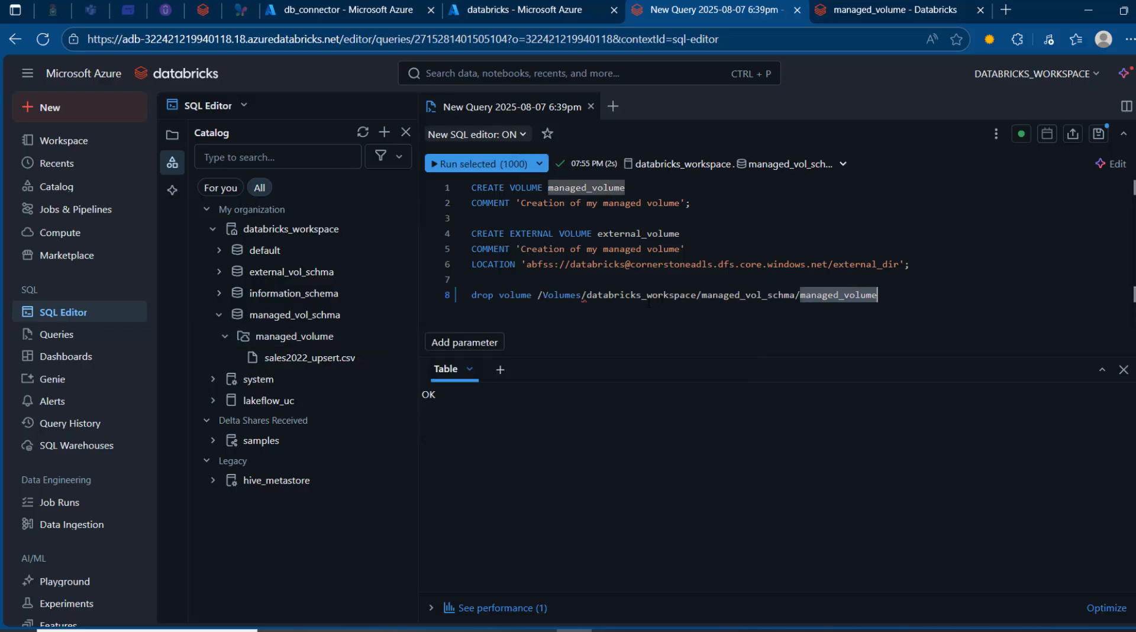
shift+click(538, 295)
key(BackSpace)
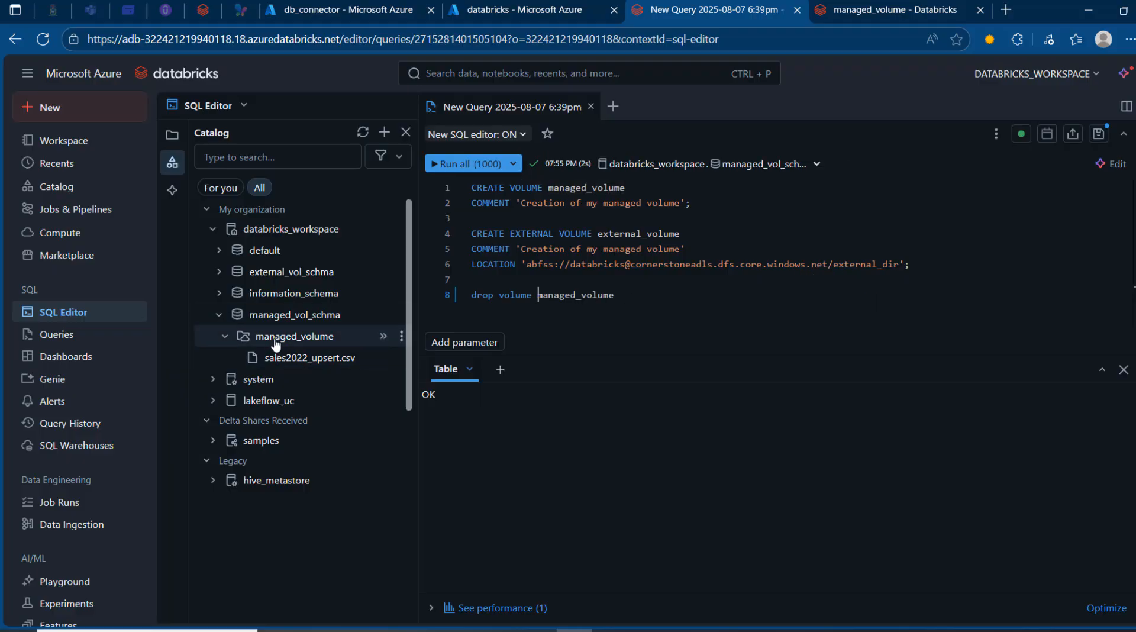
drag(634, 299, 426, 299)
click(482, 172)
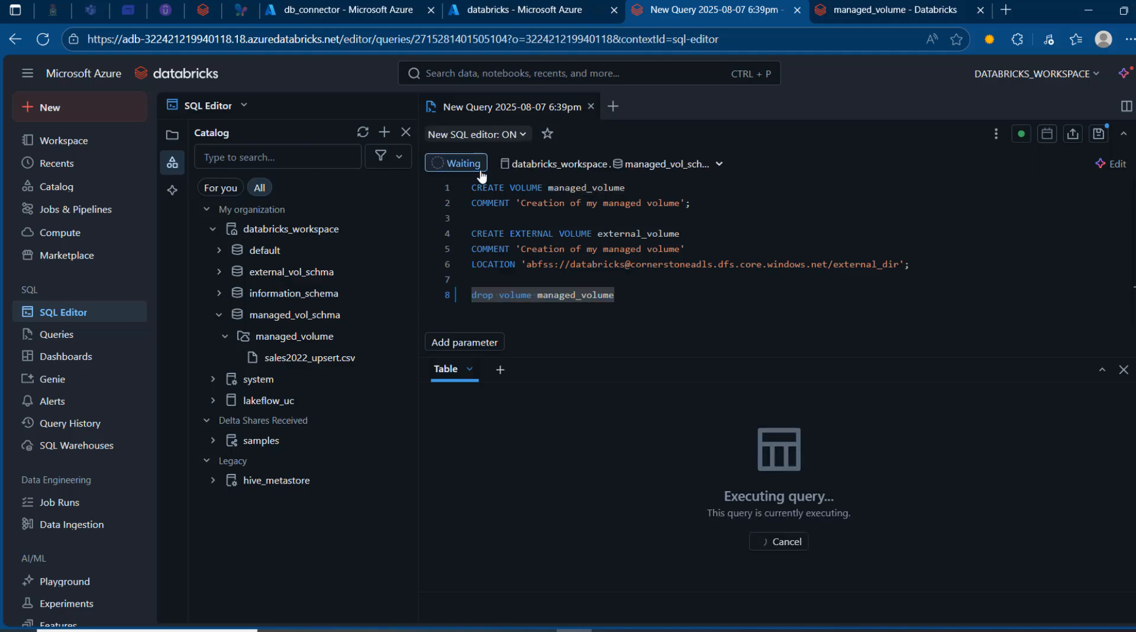
Refresh the catalog tree and expand managed_vol_schma under databricks_workspace to check its contents
click(213, 229)
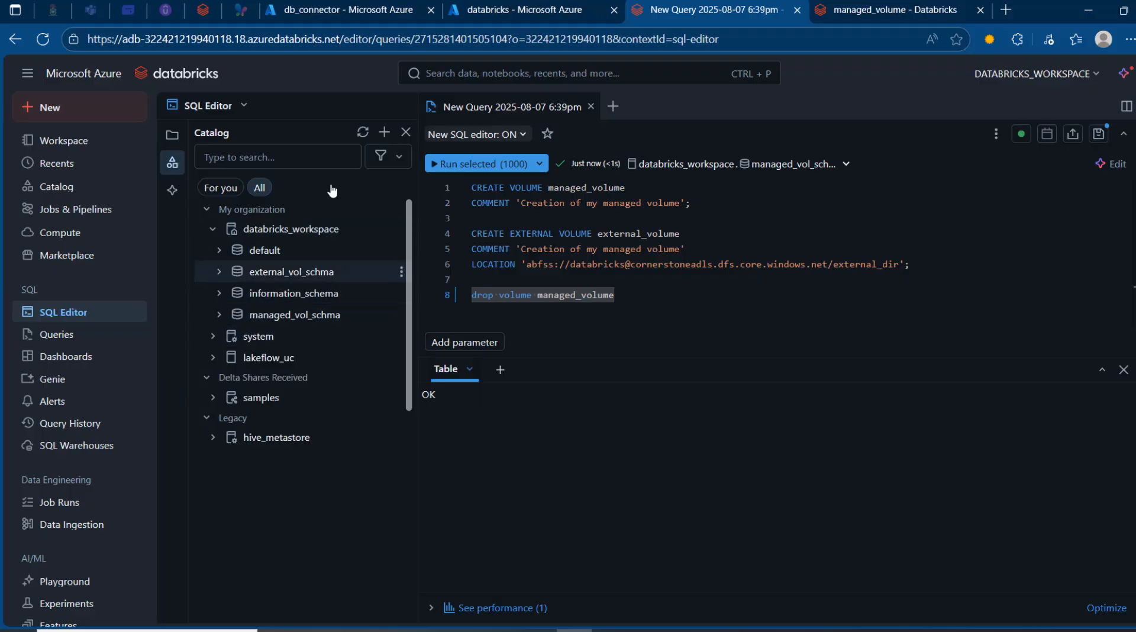
click(356, 138)
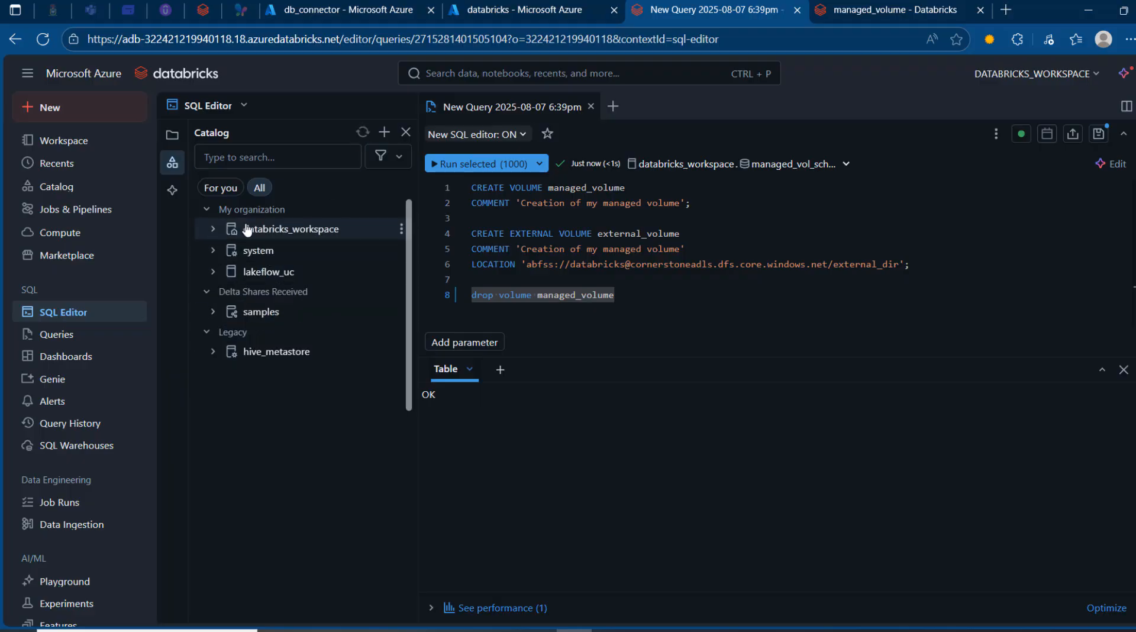
click(213, 229)
click(219, 315)
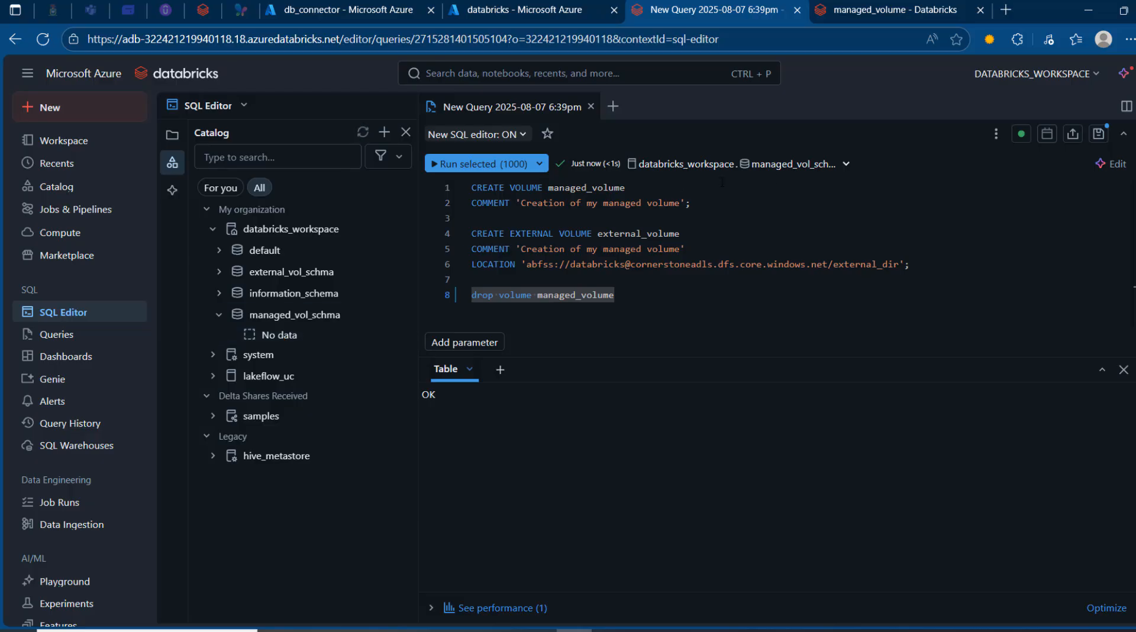
Set the query's schema to external_vol_schma and expand that schema's Volumes group in the catalog tree
click(829, 164)
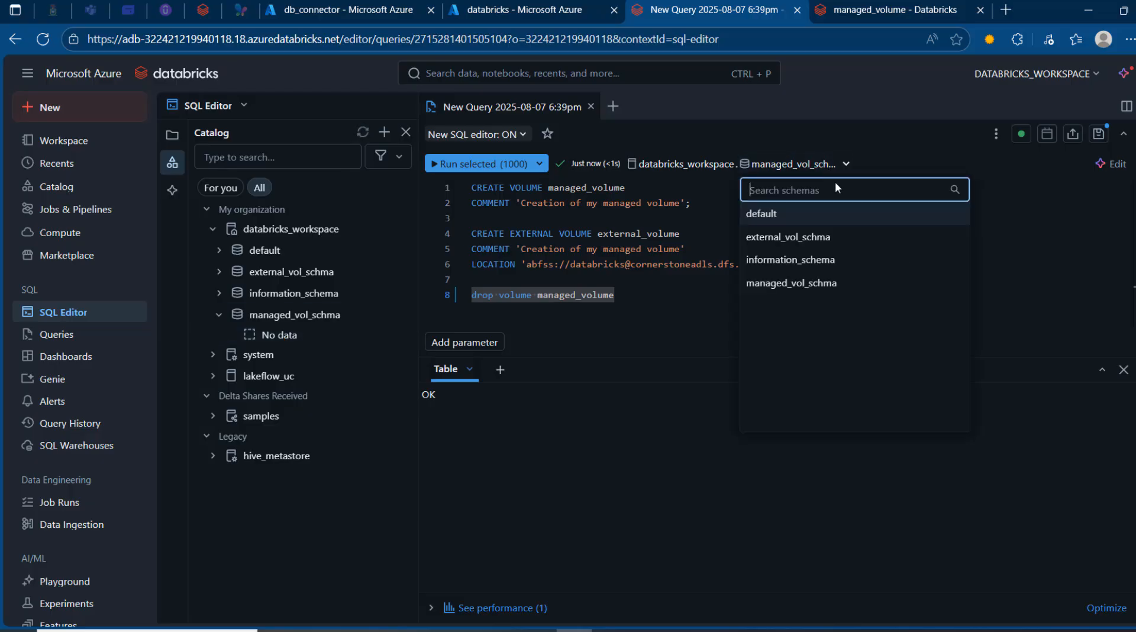
click(797, 236)
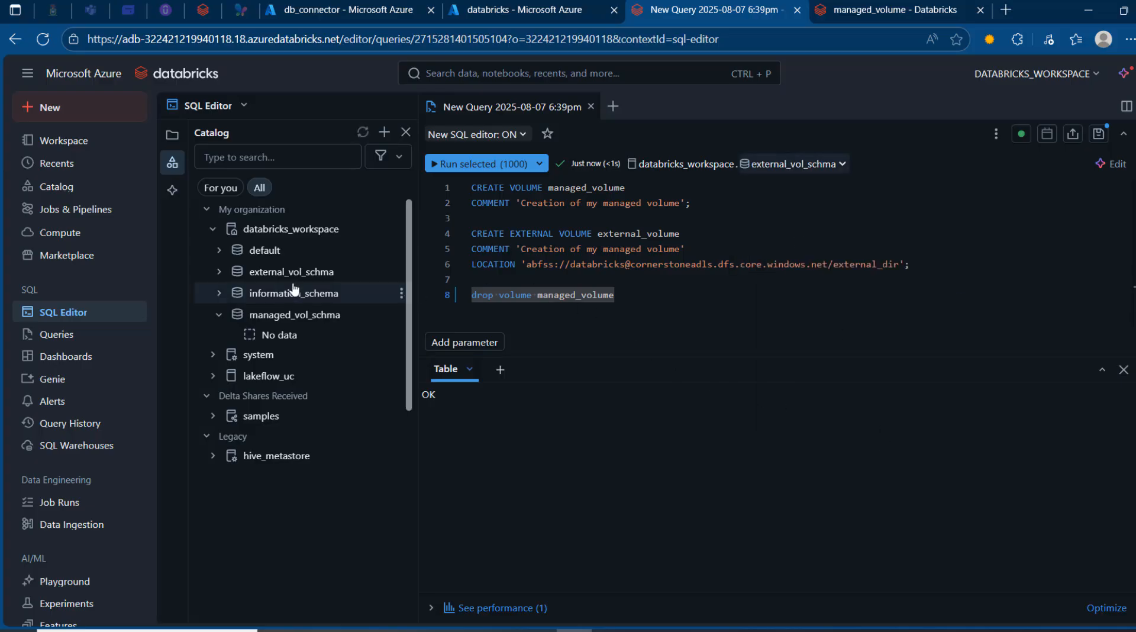
click(219, 272)
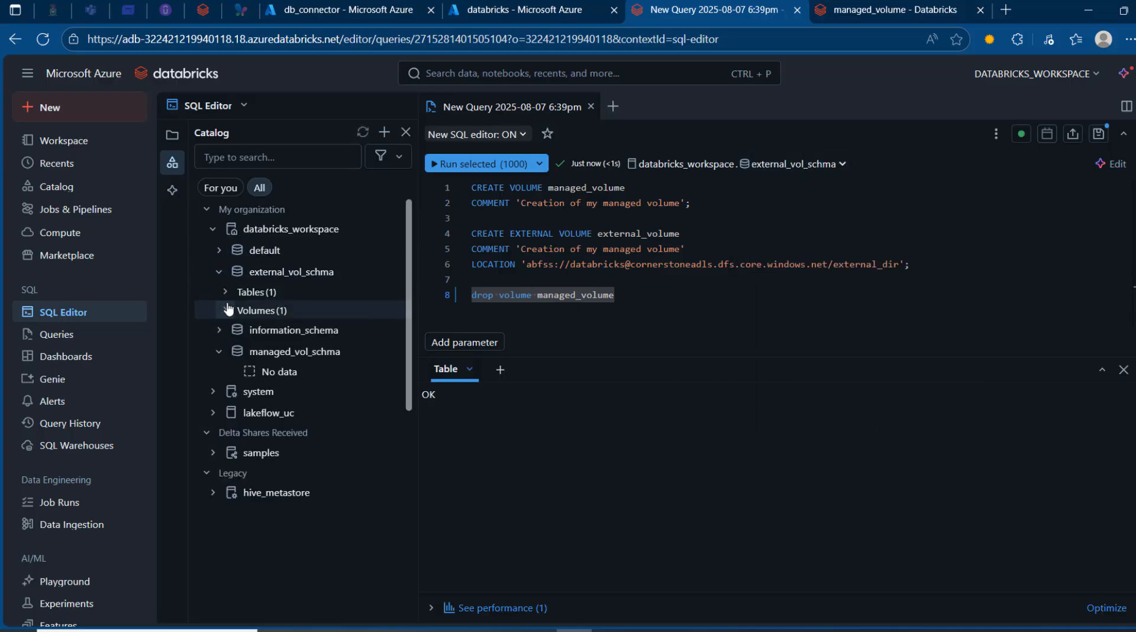
click(233, 311)
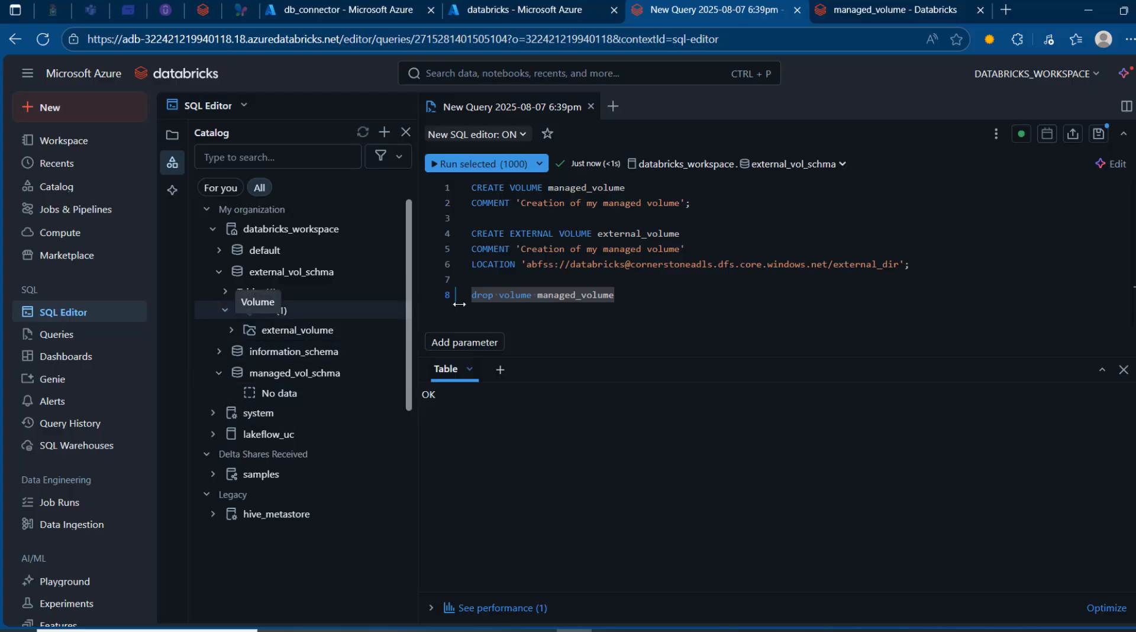
Change the drop statement to "drop volume external_volume" and run only that statement
double_click(599, 297)
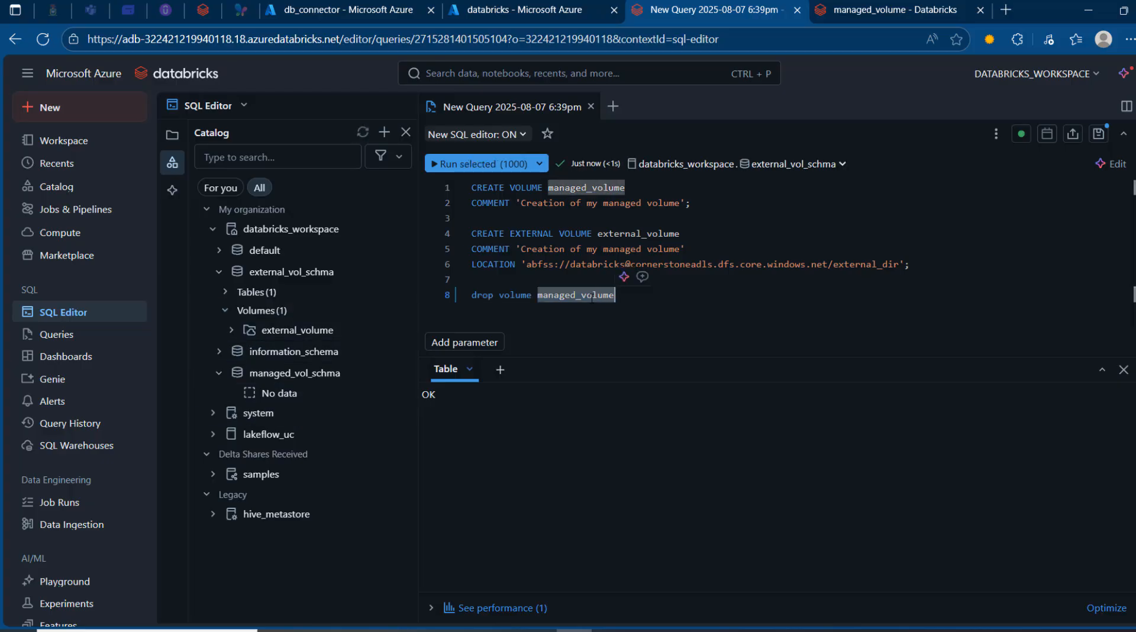
click(577, 297)
key(BackSpace)
key(BackSpace)
key(BackSpace)
key(BackSpace)
key(BackSpace)
key(BackSpace)
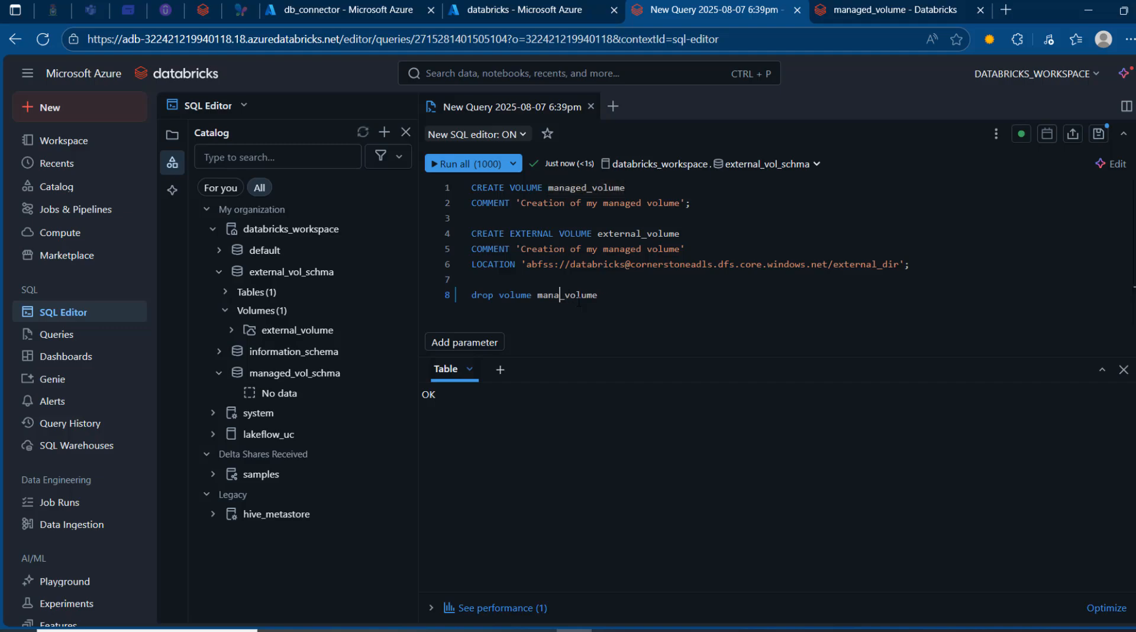
key(BackSpace)
text(external)
drag(660, 295, 468, 295)
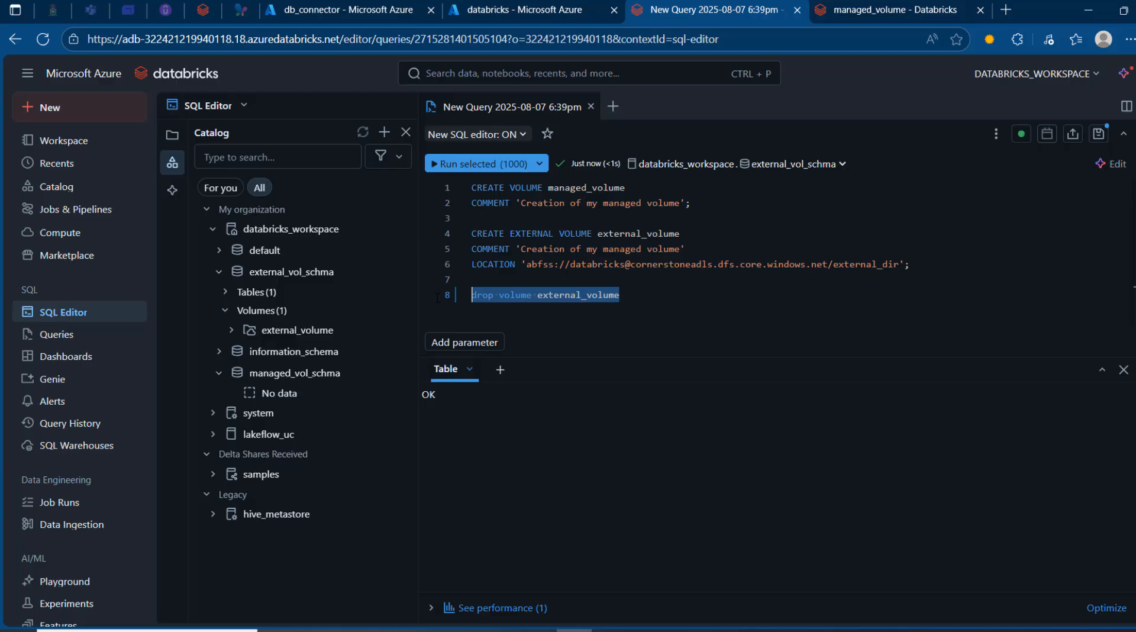
click(490, 166)
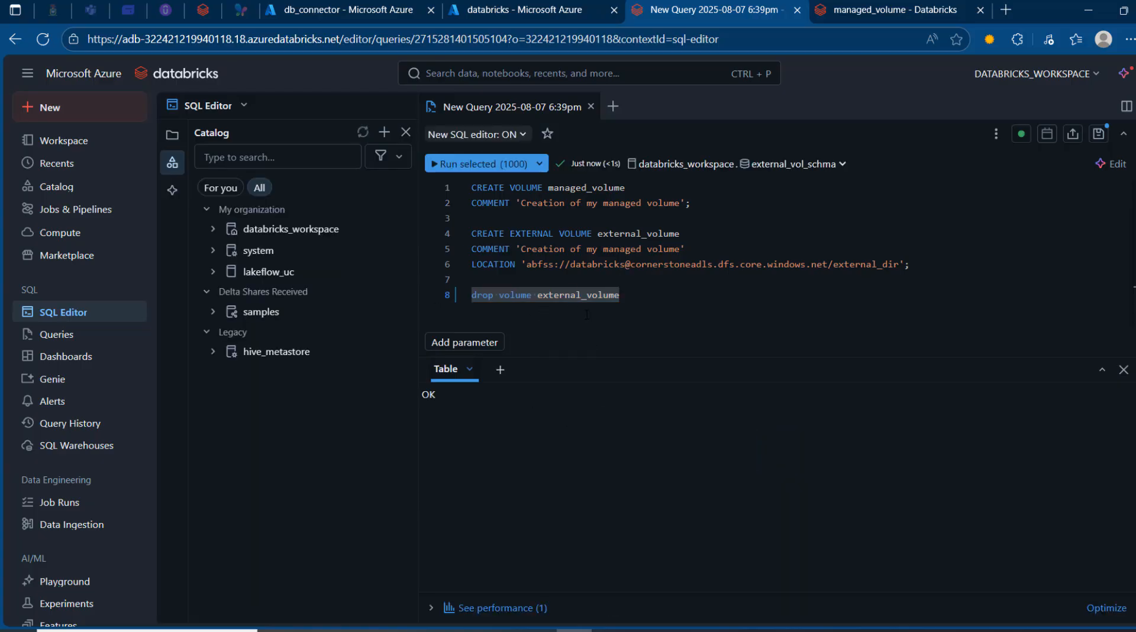
Expand databricks_workspace and external_vol_schma in the refreshed catalog tree to check which objects remain
click(214, 230)
click(219, 272)
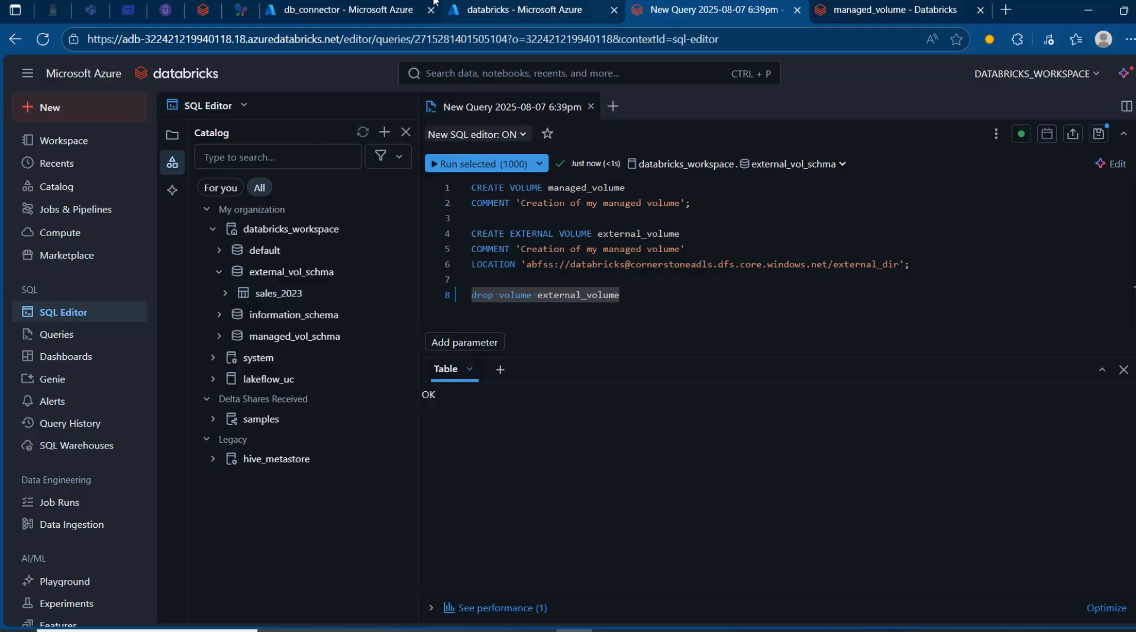
Switch to the databricks container in the Azure portal, refresh external_dir, and reopen it from the container root to check its files
click(533, 4)
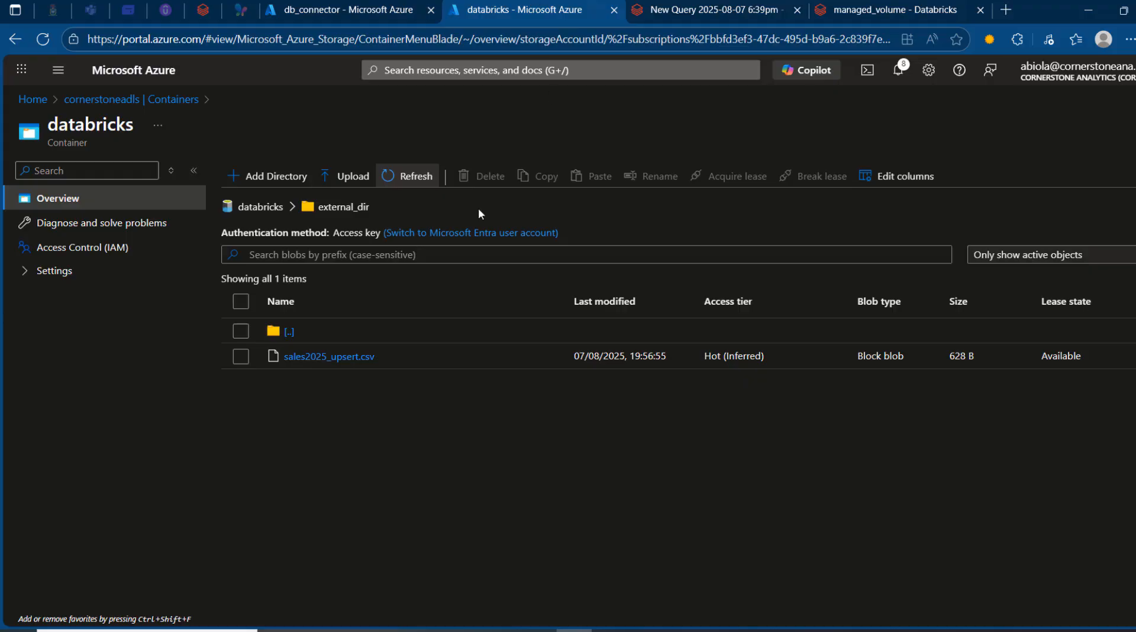
click(395, 180)
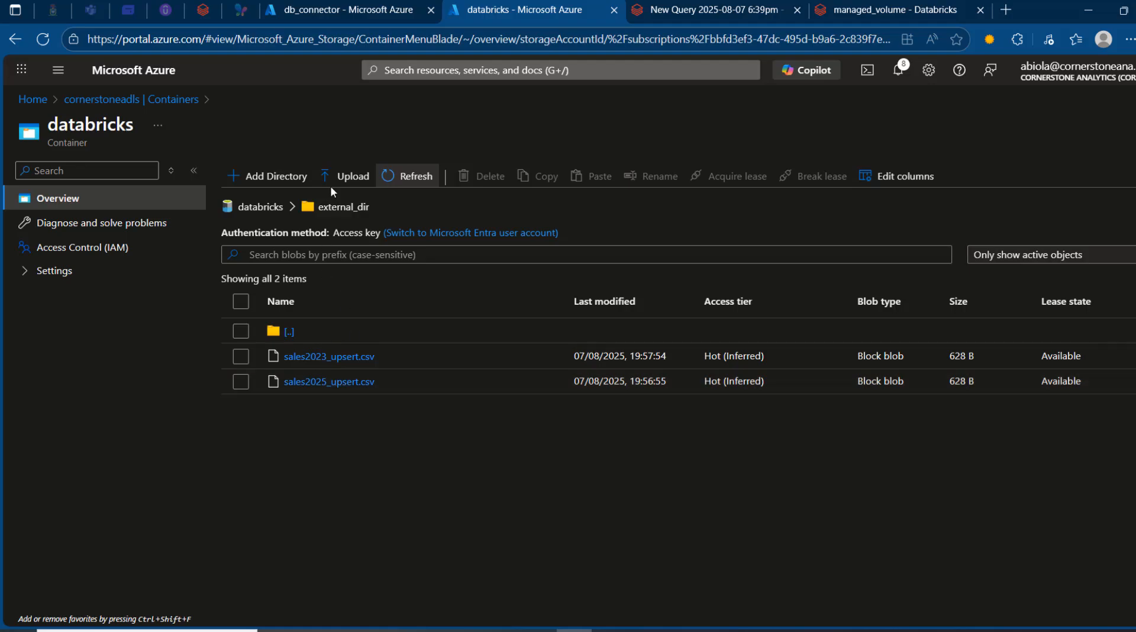
click(273, 207)
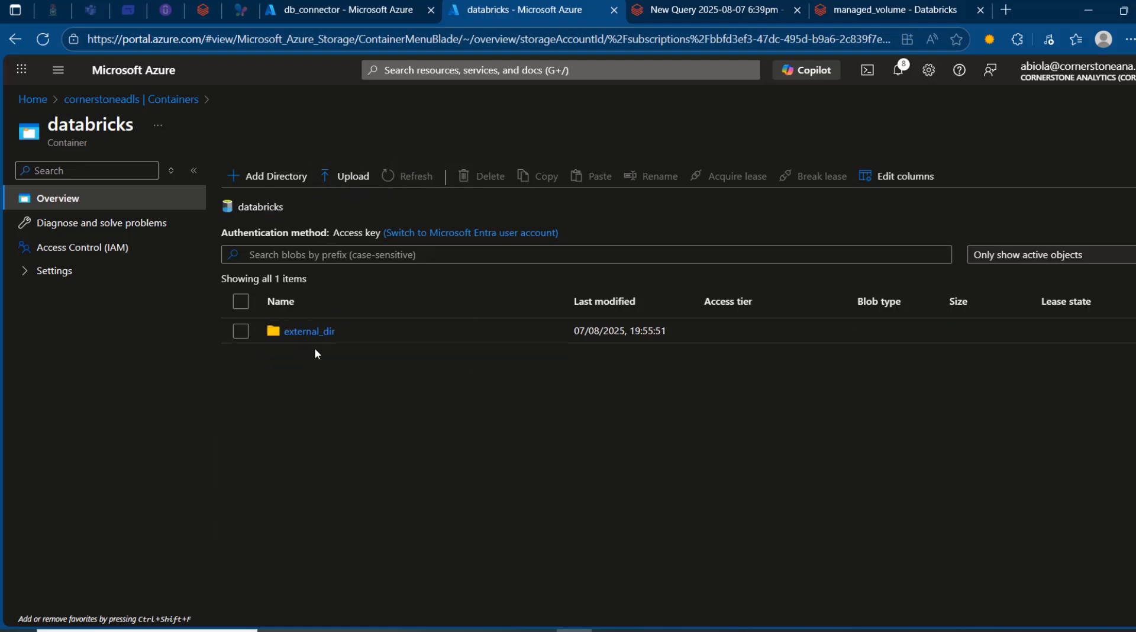
click(325, 340)
click(324, 334)
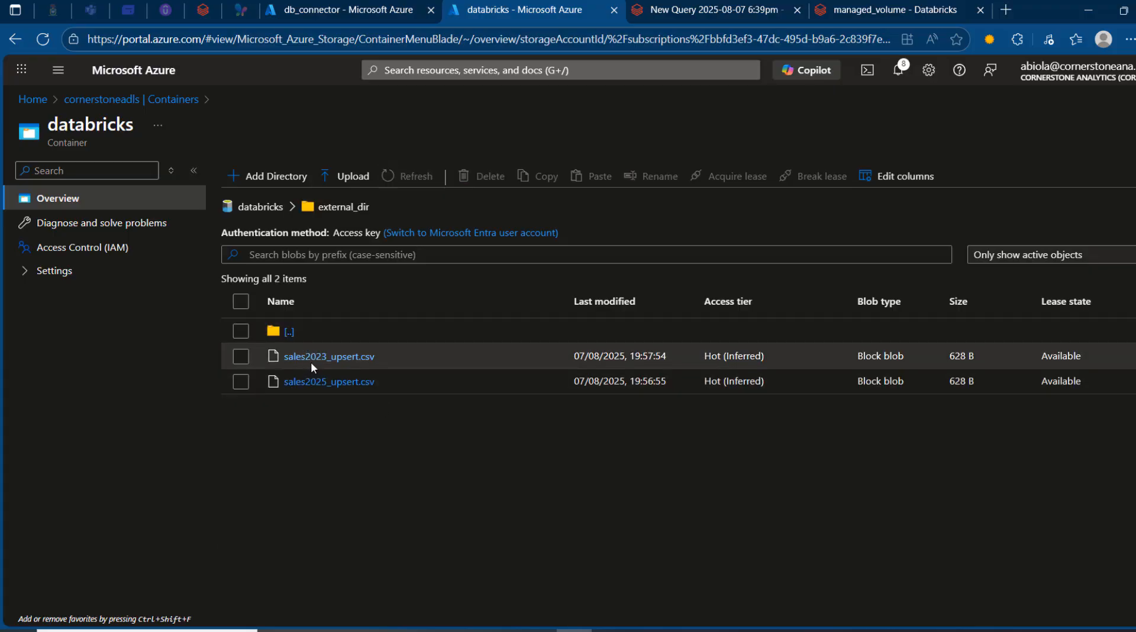